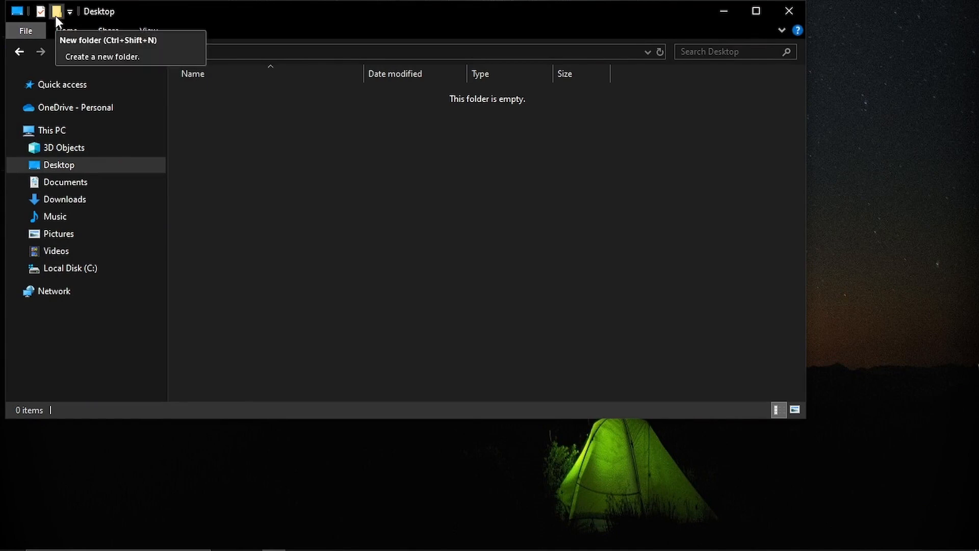
Create a new folder named "Digitized files" on the Desktop
click(55, 16)
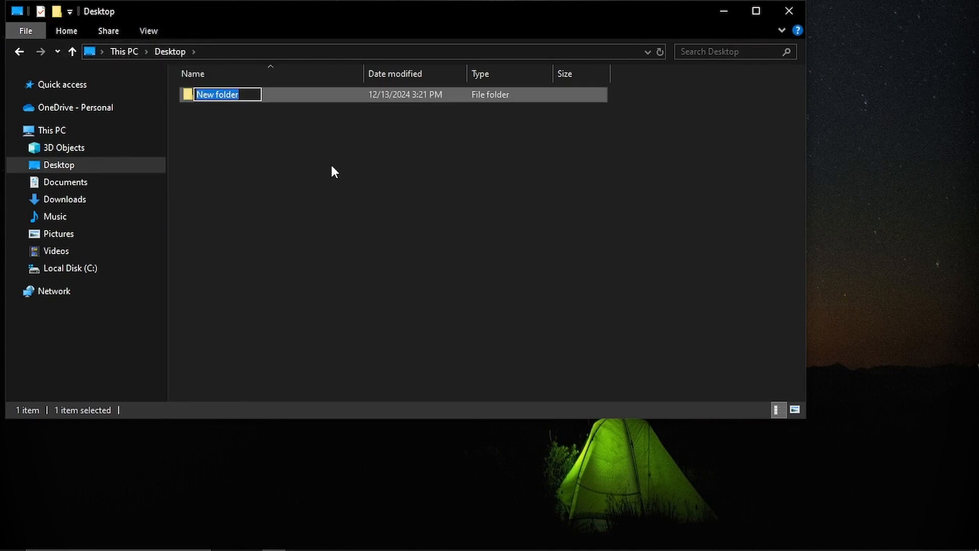
text(Digit)
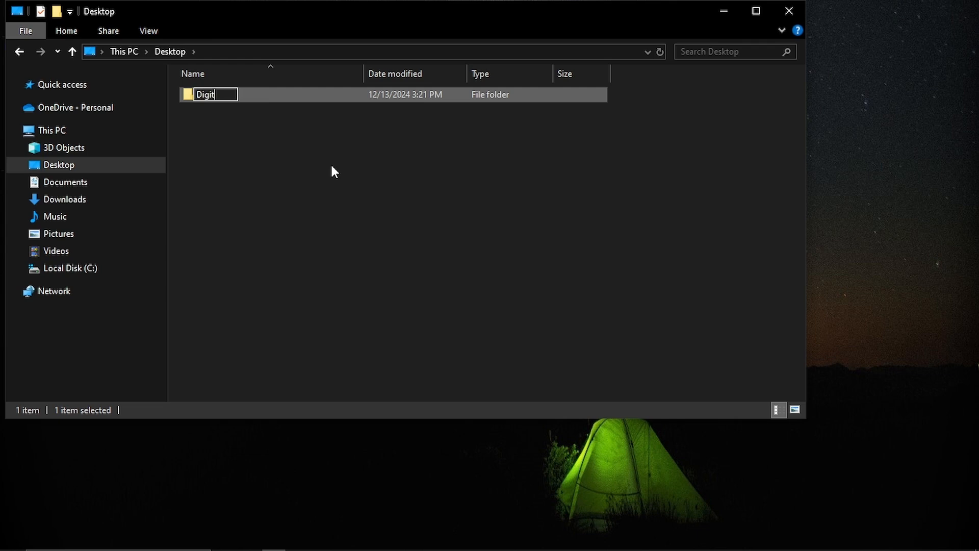
text(ized files)
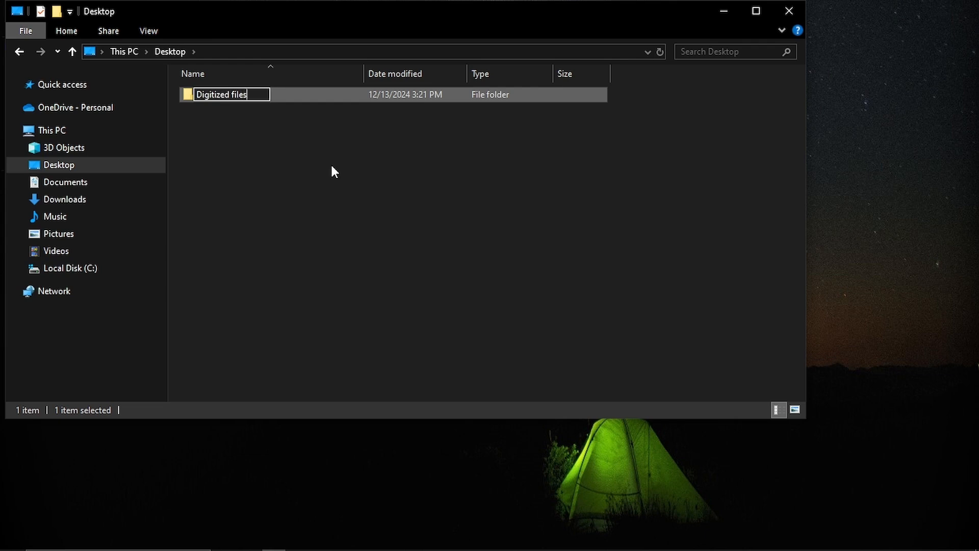
key(Return)
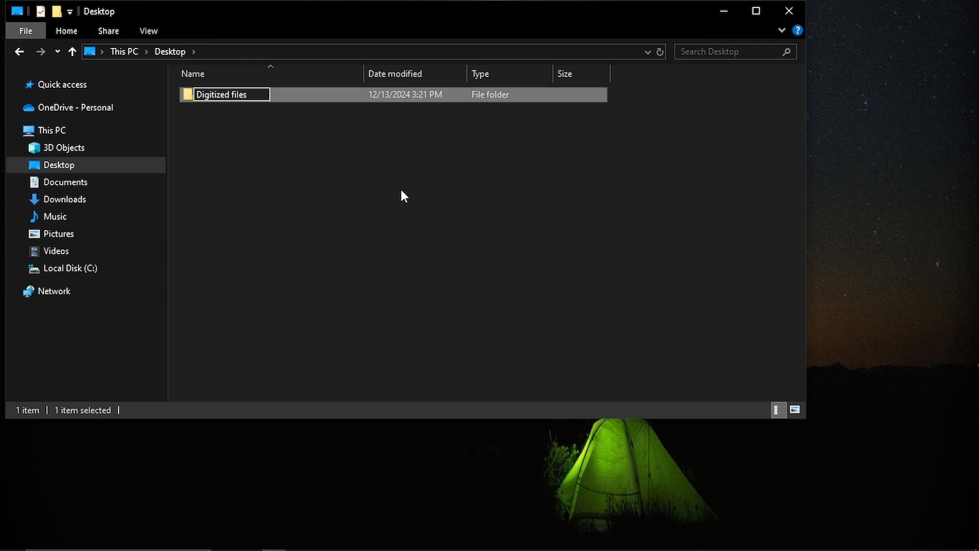
click(402, 190)
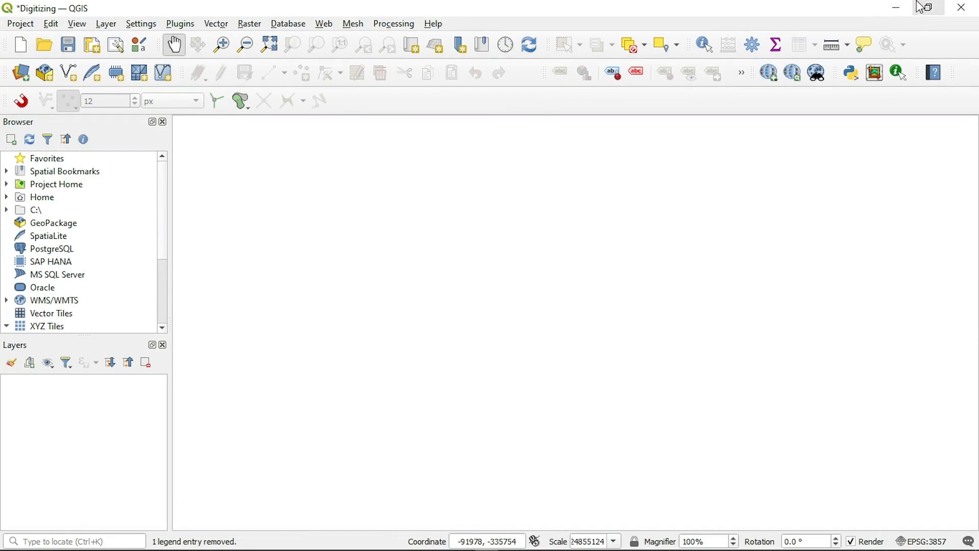
Switch to QGIS and add the Google Satellite basemap from QuickMapServices to the Digitizing project
click(317, 23)
mouse_move(371, 63)
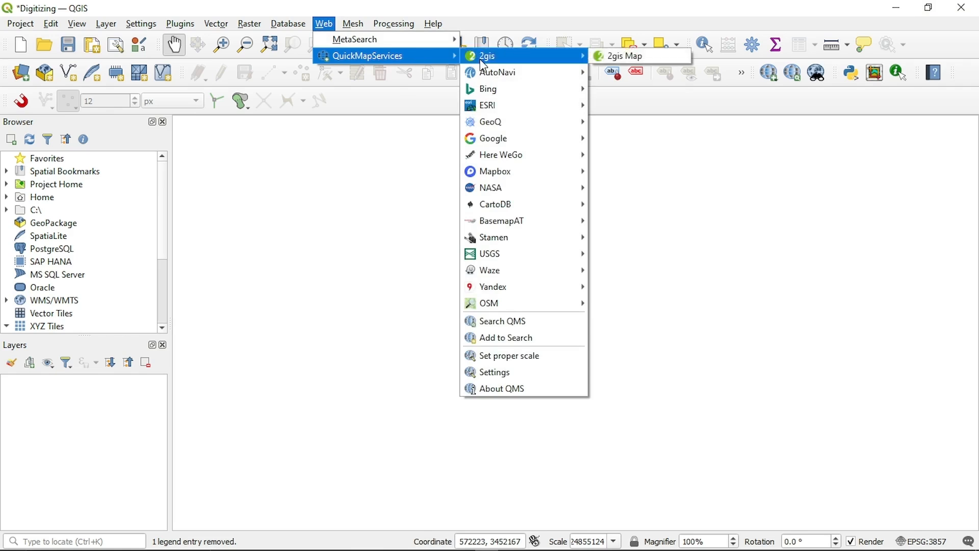
mouse_move(507, 139)
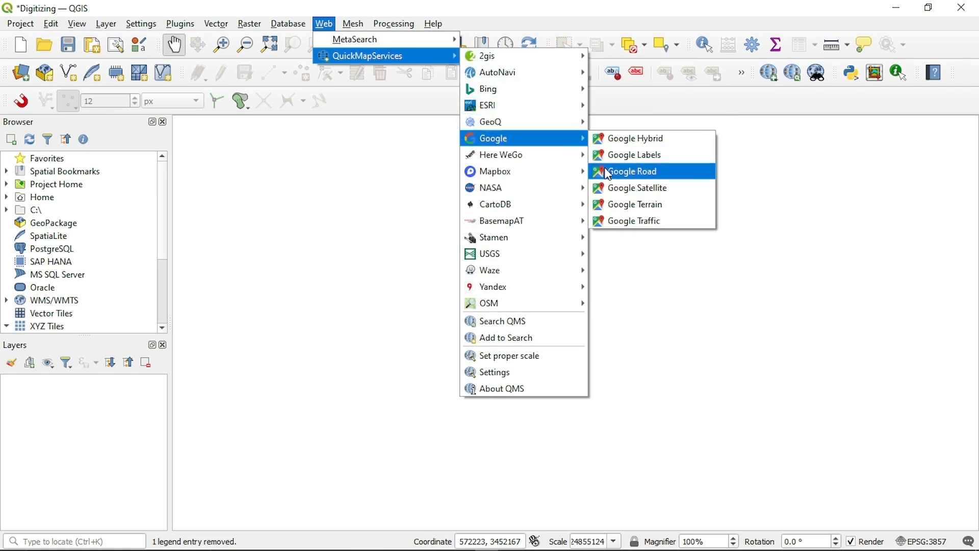
click(616, 190)
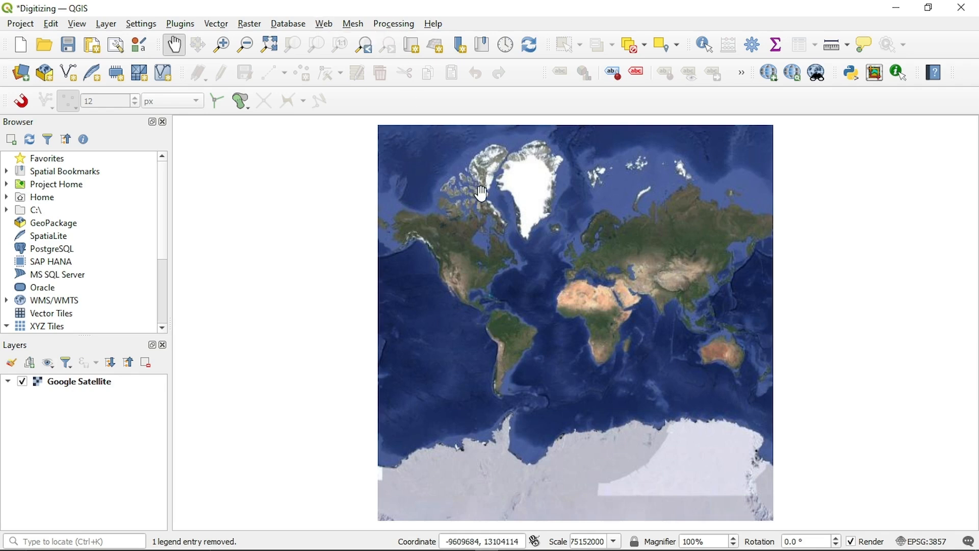
Examine the satellite imagery from the West African coast down to the buildings along the main road beside the forest
scroll(586, 324, up, 2)
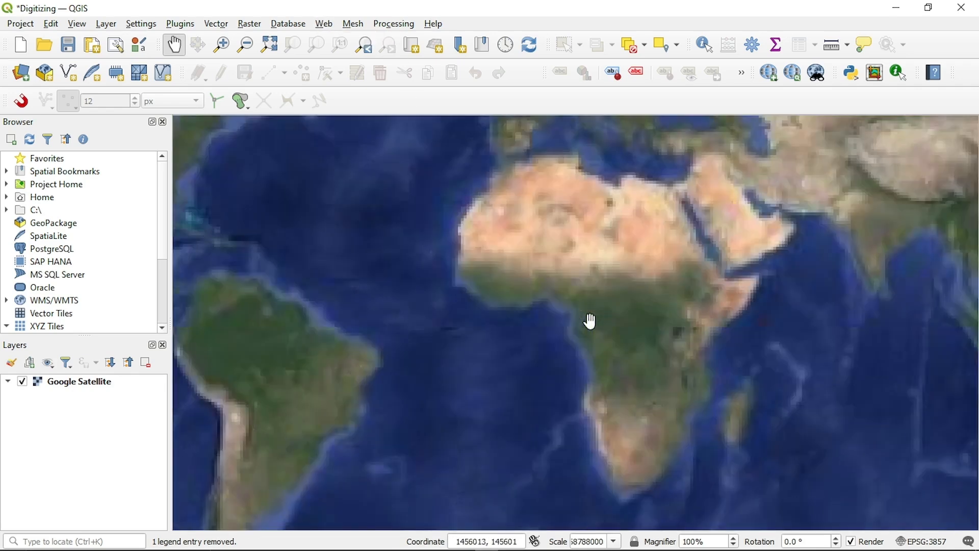
scroll(569, 299, up, 1)
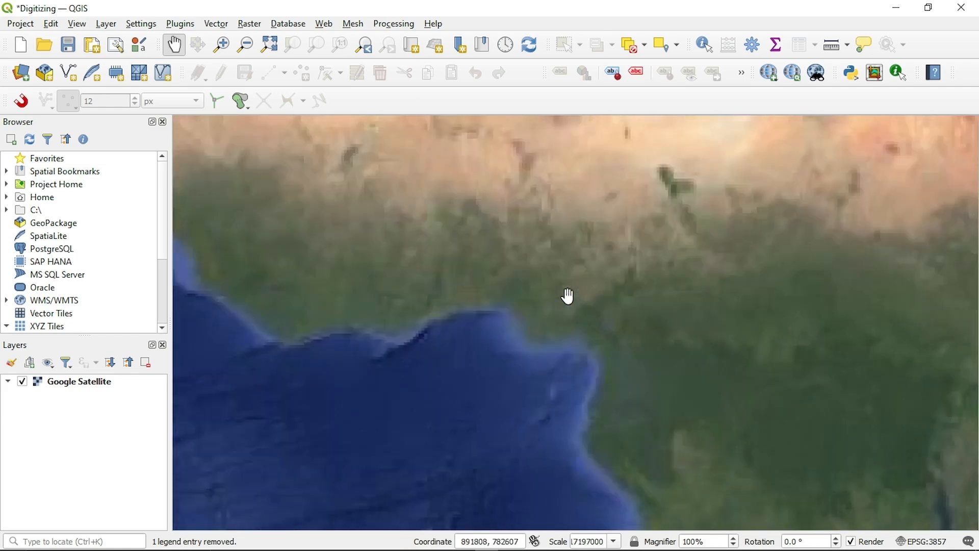
scroll(559, 322, up, 1)
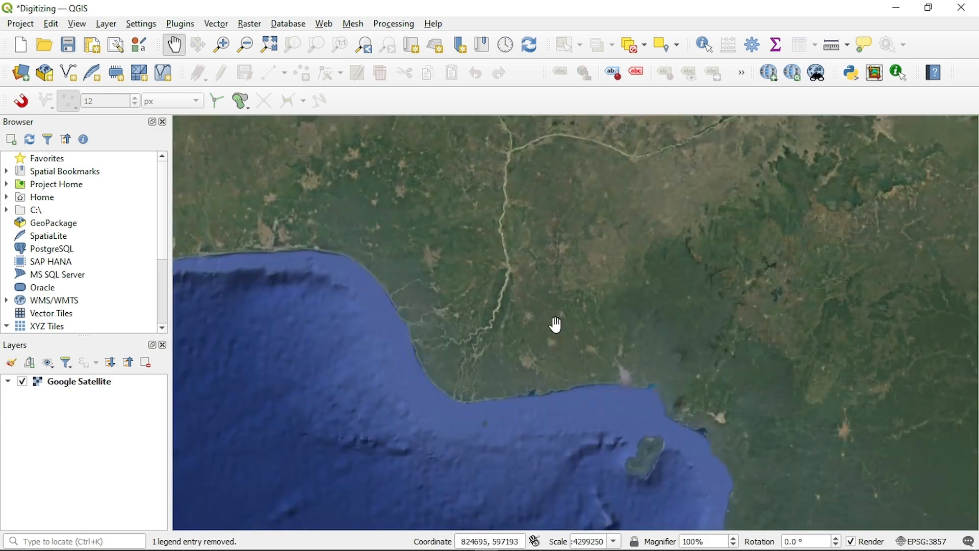
scroll(503, 329, up, 1)
scroll(573, 381, up, 2)
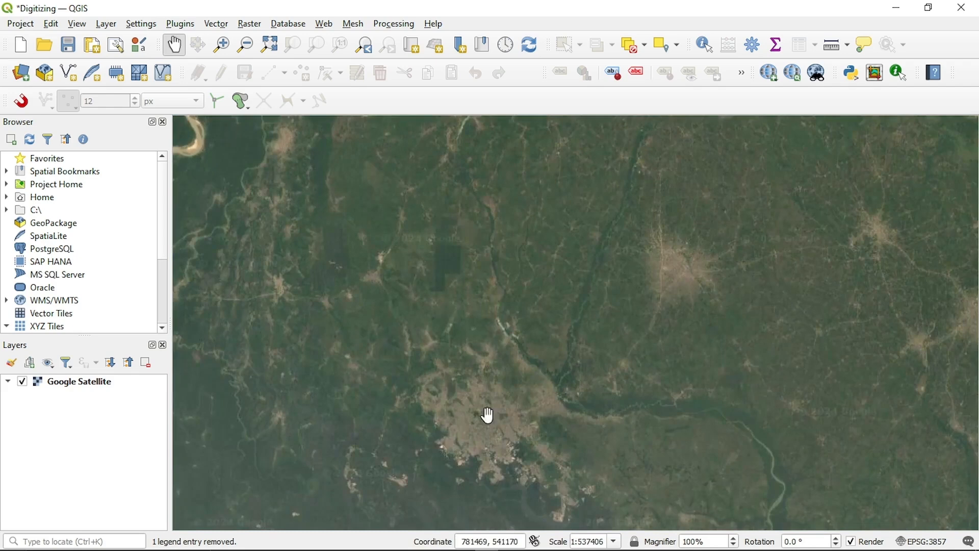
drag(485, 415, 587, 374)
scroll(499, 381, up, 3)
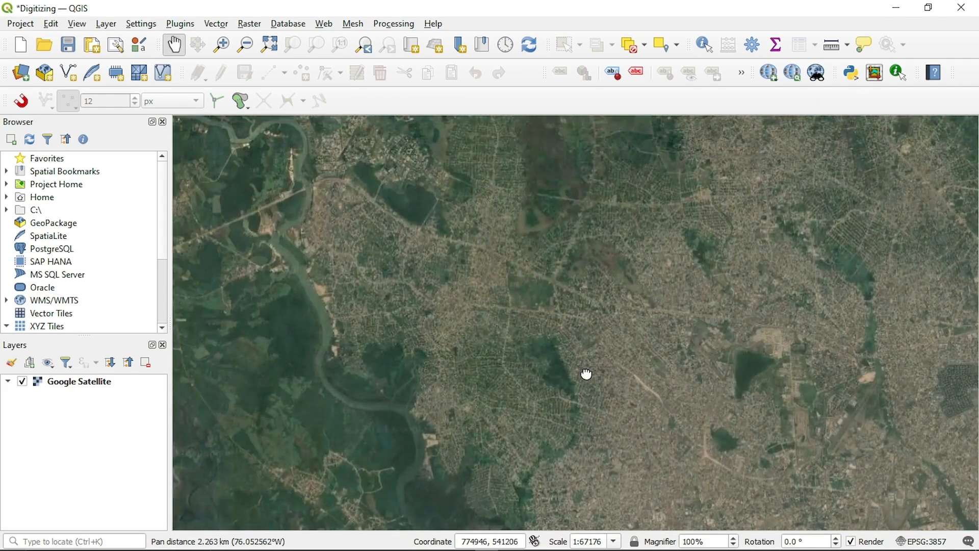
drag(408, 216, 524, 298)
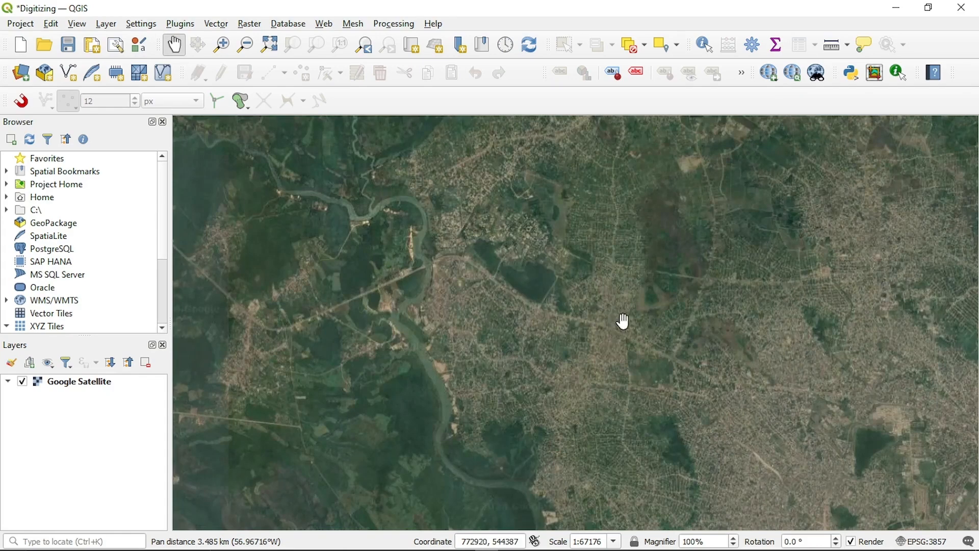
scroll(518, 259, up, 1)
scroll(485, 244, up, 1)
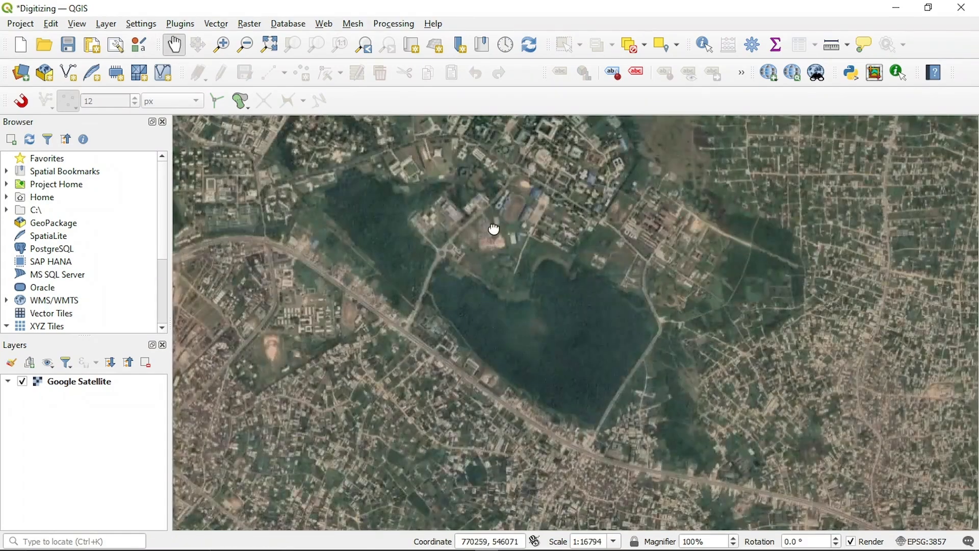
drag(494, 227, 537, 286)
scroll(537, 286, up, 1)
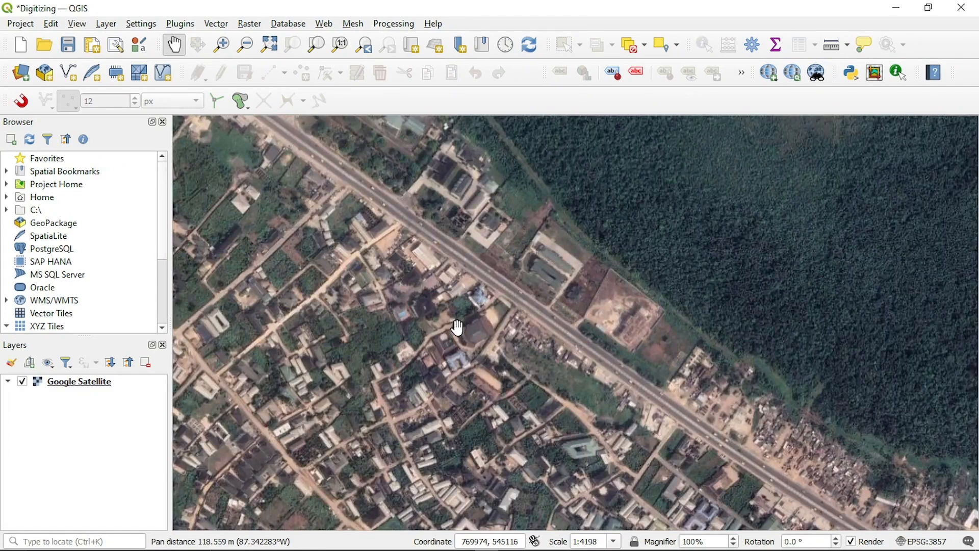
scroll(384, 282, up, 1)
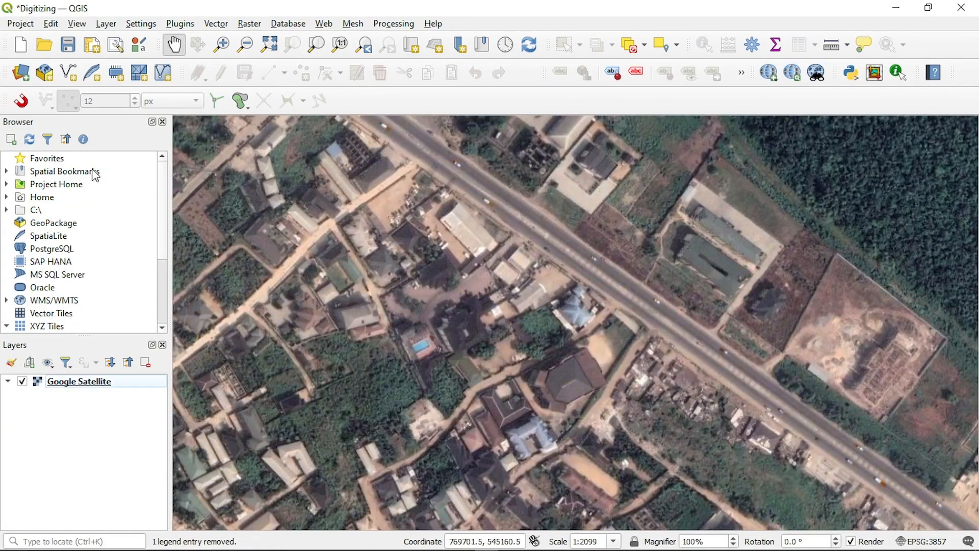
Start a new shapefile layer and set its output file to "buildings" in the Desktop folder "Digitized files"
click(105, 24)
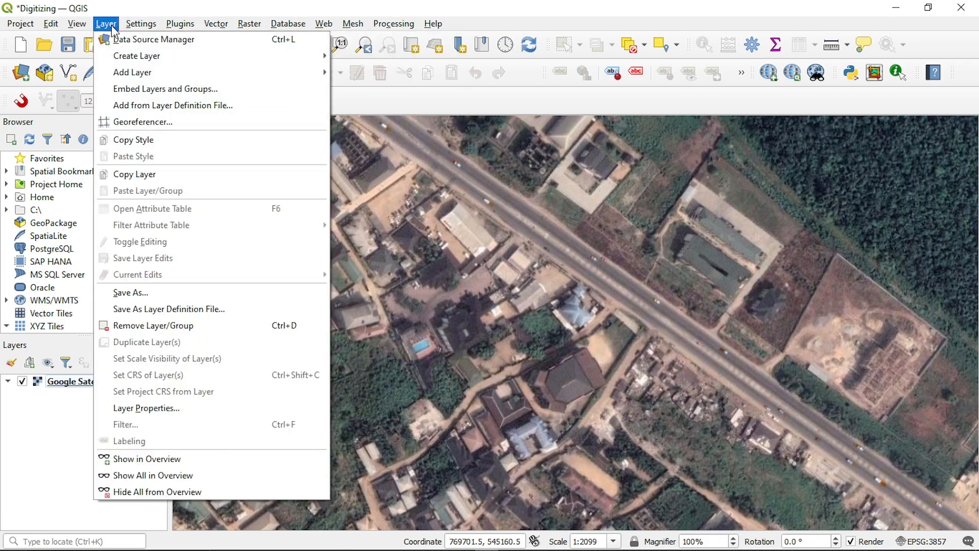
mouse_move(144, 56)
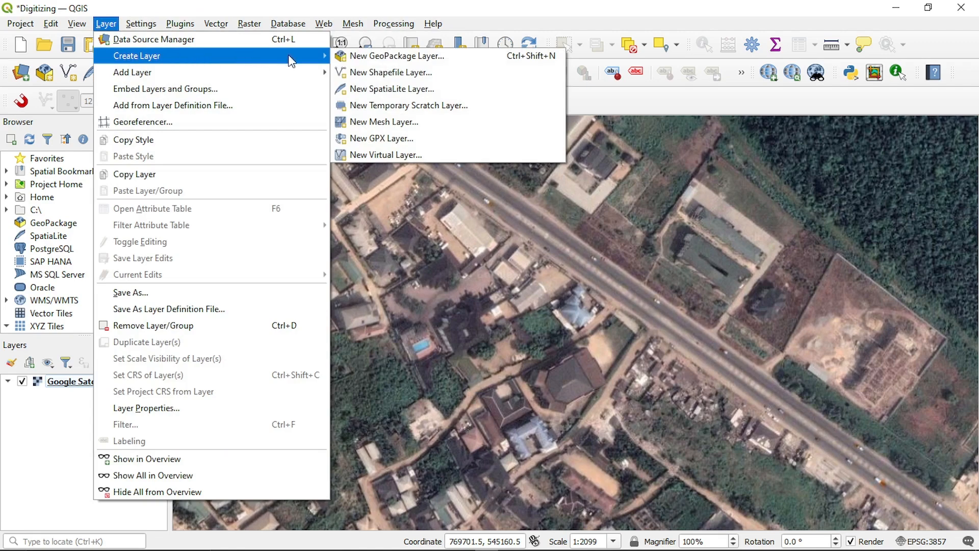
click(358, 76)
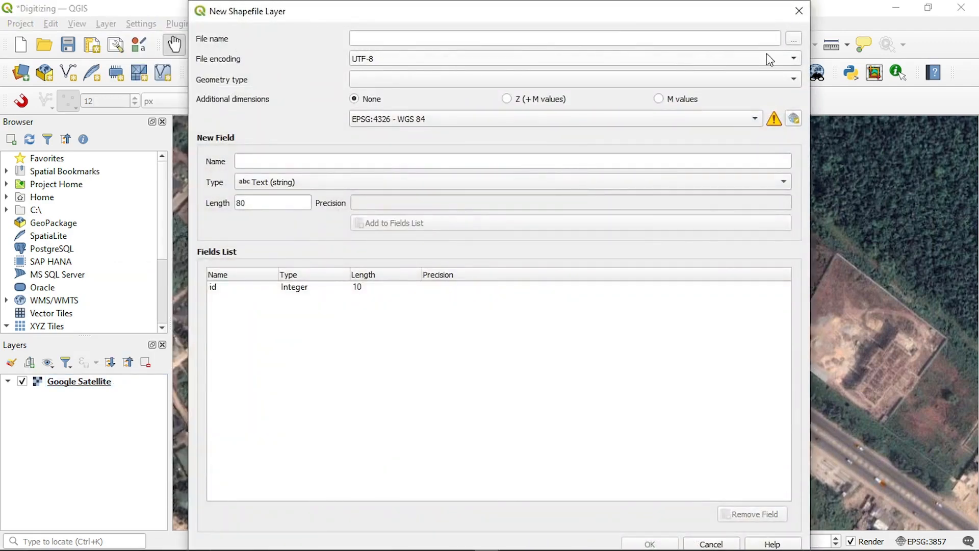
click(792, 40)
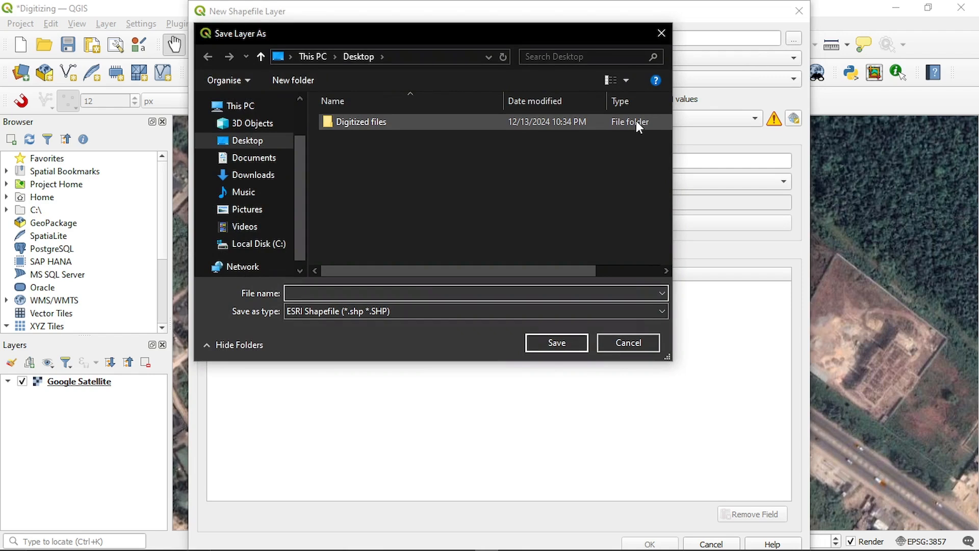
double_click(463, 125)
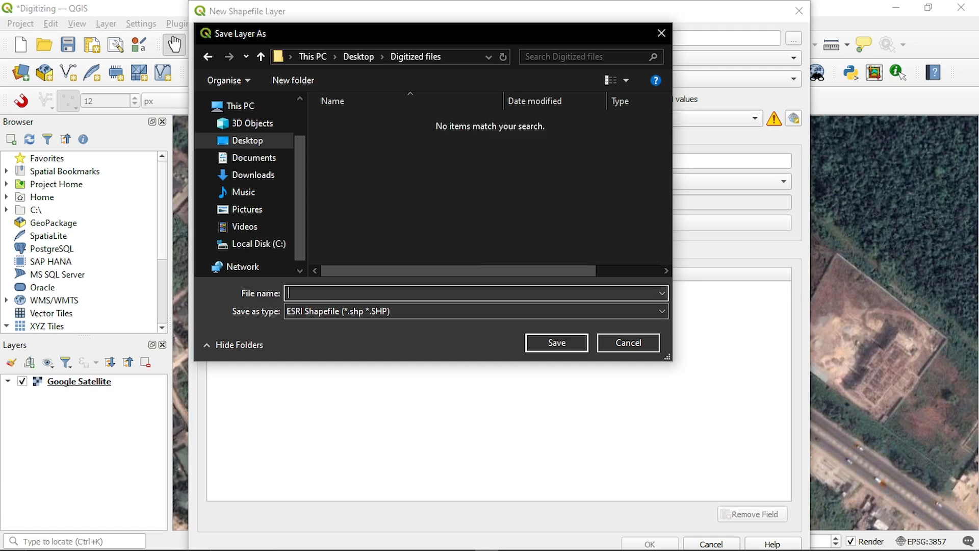
text(buildings)
click(533, 339)
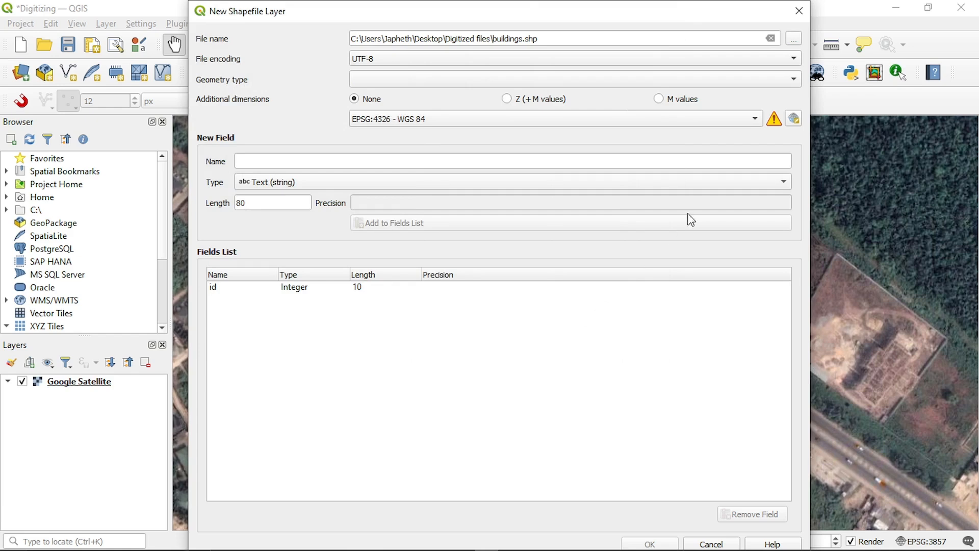
Set the new shapefile's geometry type to Point and keep EPSG:4326 - WGS 84 as its coordinate system
click(753, 82)
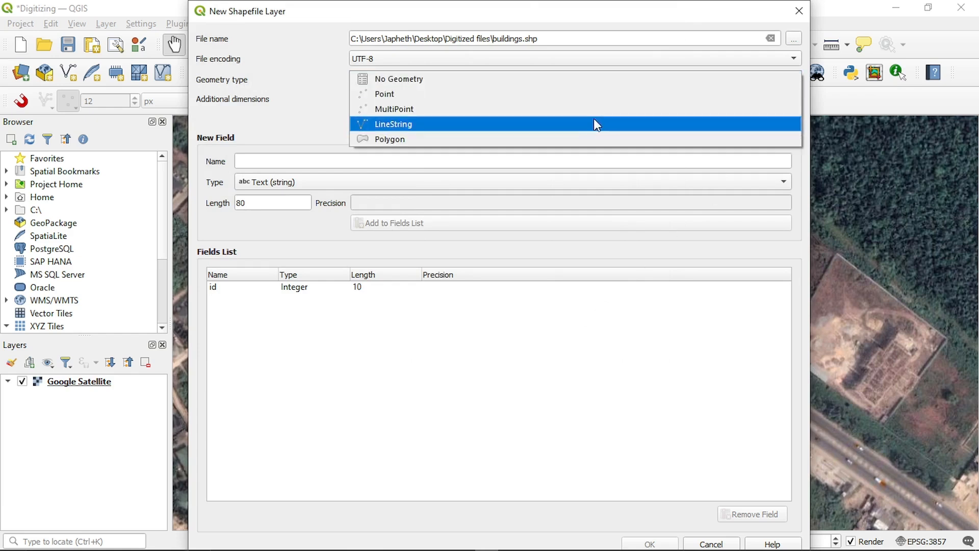
click(535, 103)
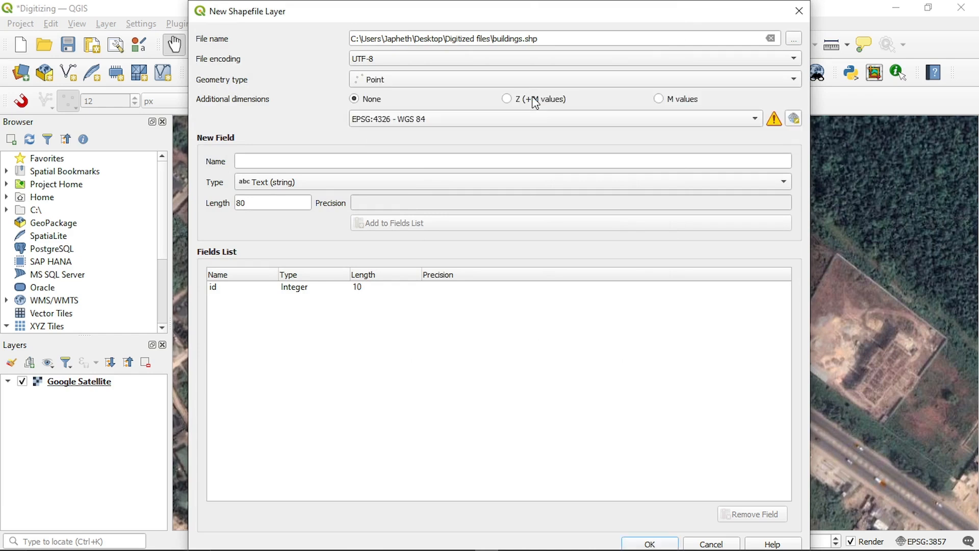
click(742, 118)
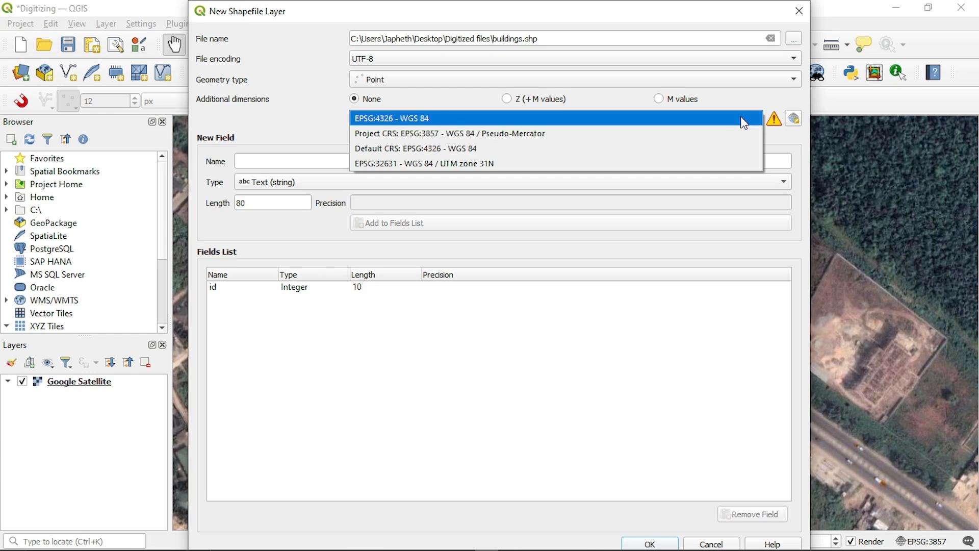
click(742, 119)
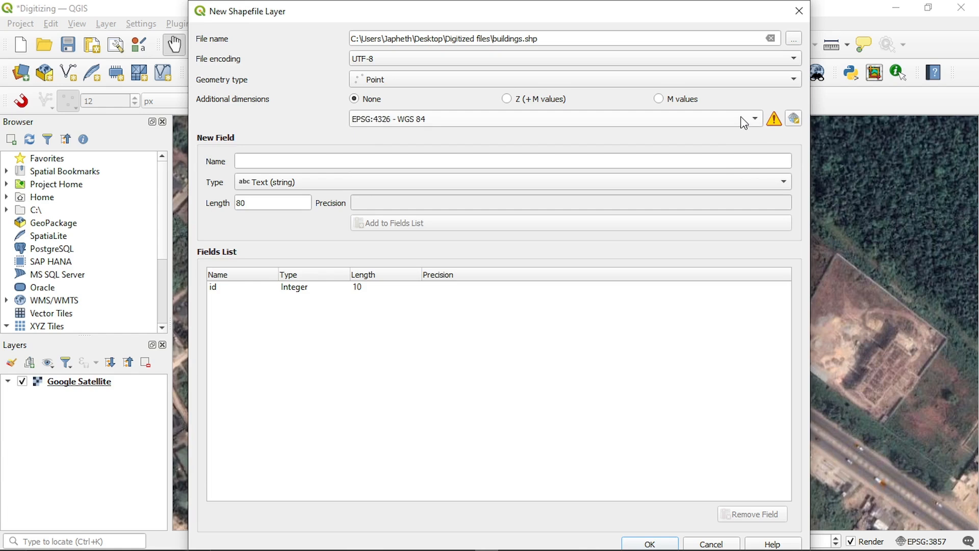
Add an attribute field called "Type" to the fields list as Text (string) with length 80
click(582, 166)
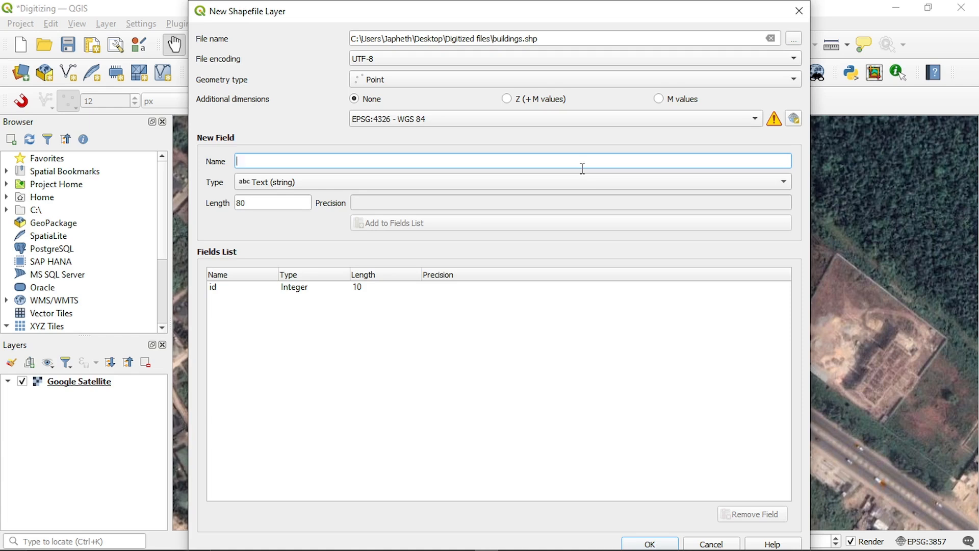
text(type)
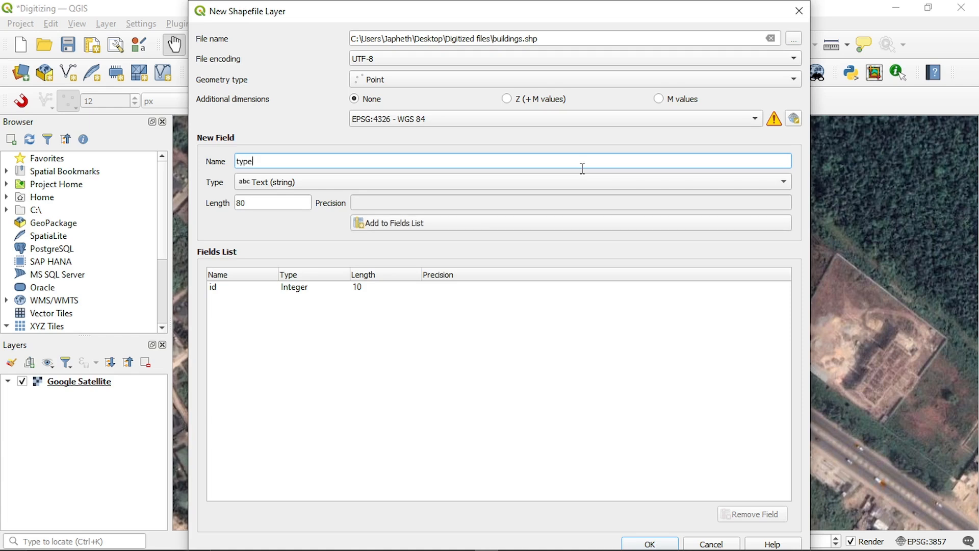
key(Left)
key(Left)
key(Left)
key(BackSpace)
text(T)
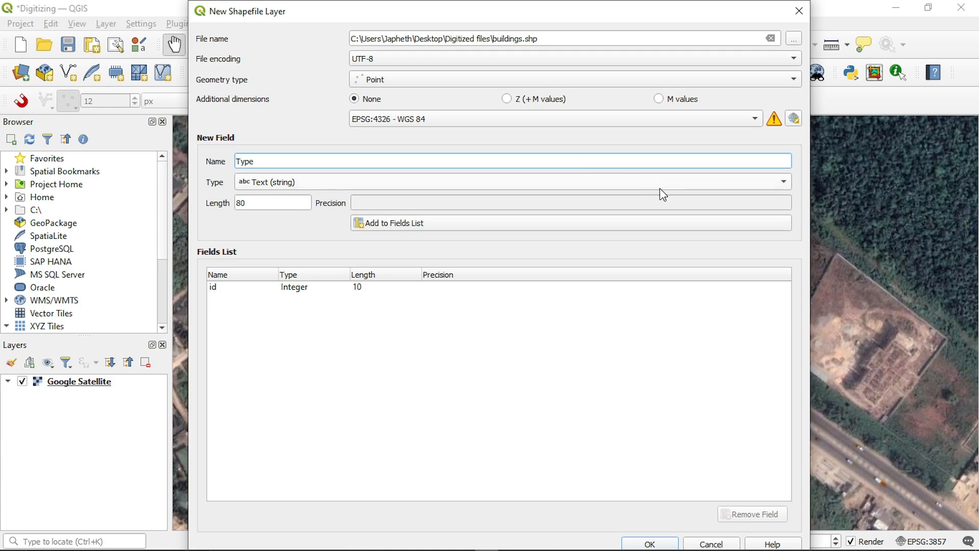
click(610, 185)
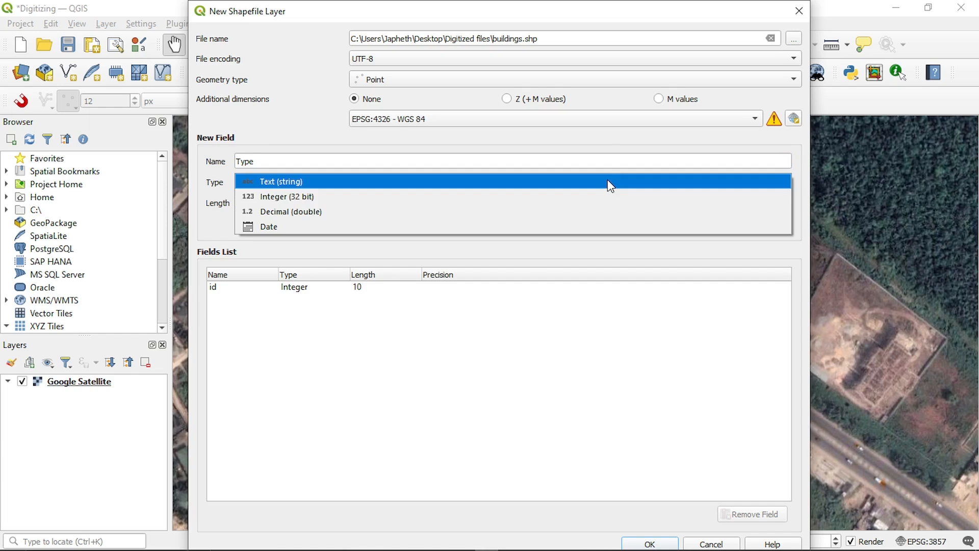
click(610, 185)
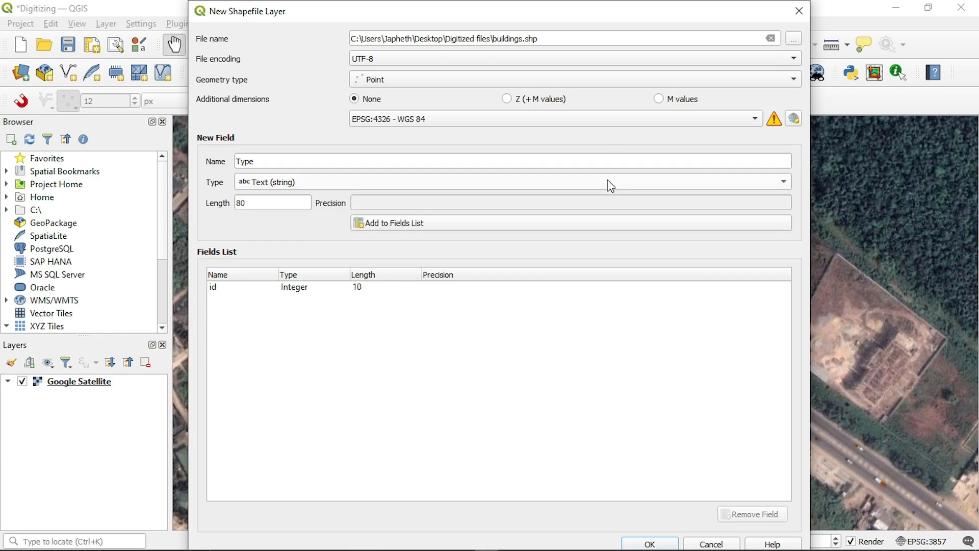
click(535, 225)
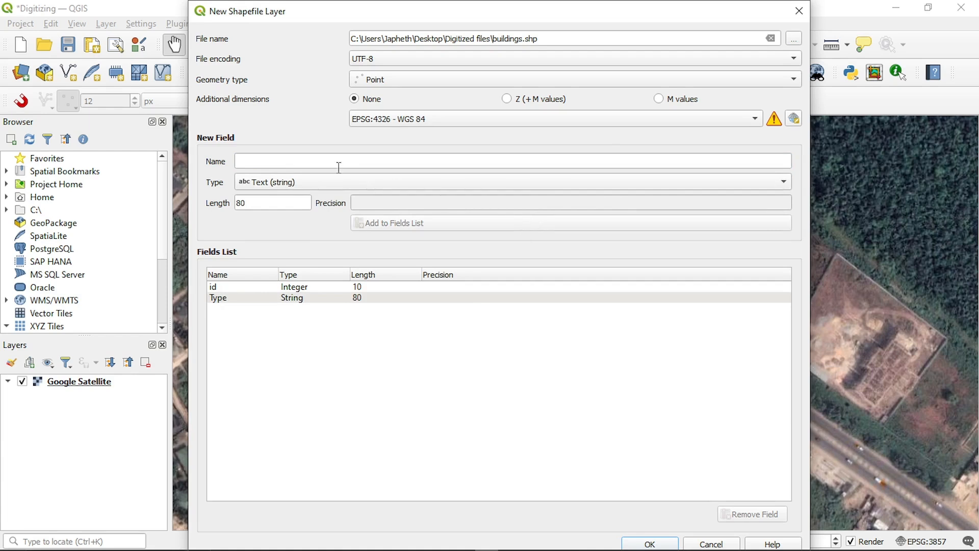
Add a second attribute field called "Name" to the fields list as Text (string) with length 80
click(297, 160)
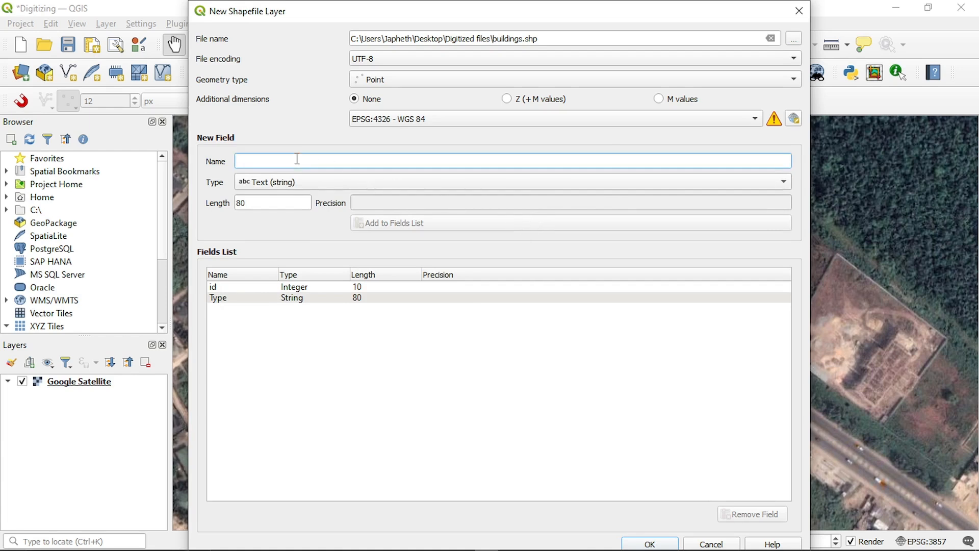
text(Name)
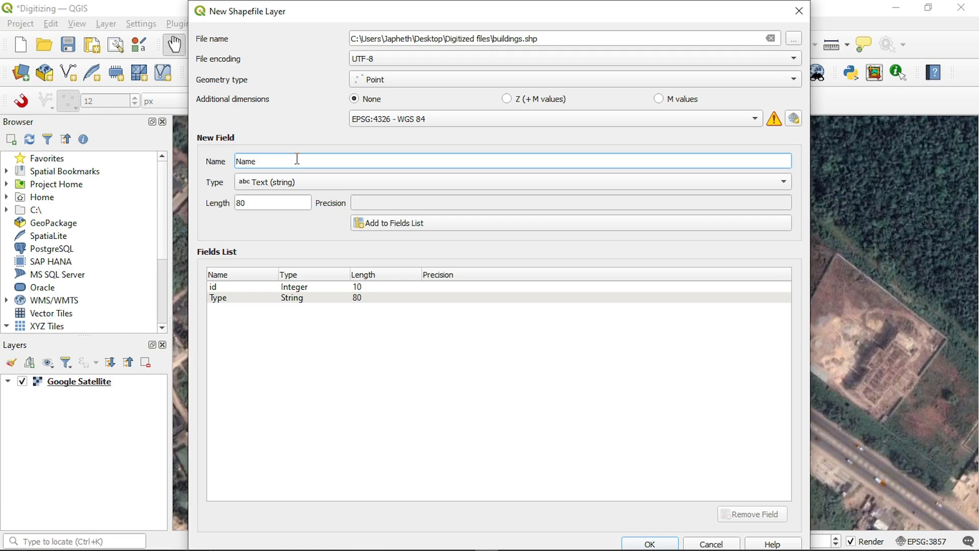
click(414, 228)
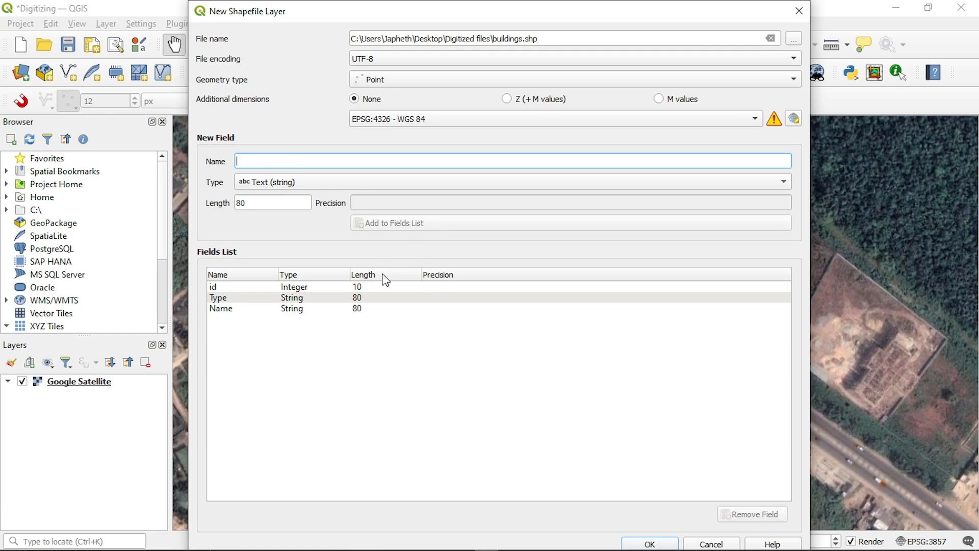
Remove the id field from the fields list and create the buildings shapefile layer
click(355, 289)
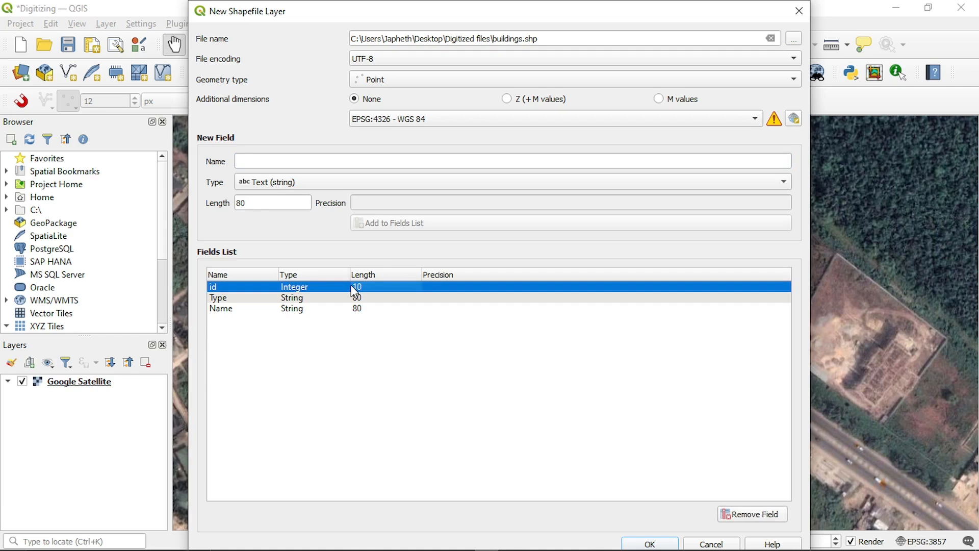
click(734, 519)
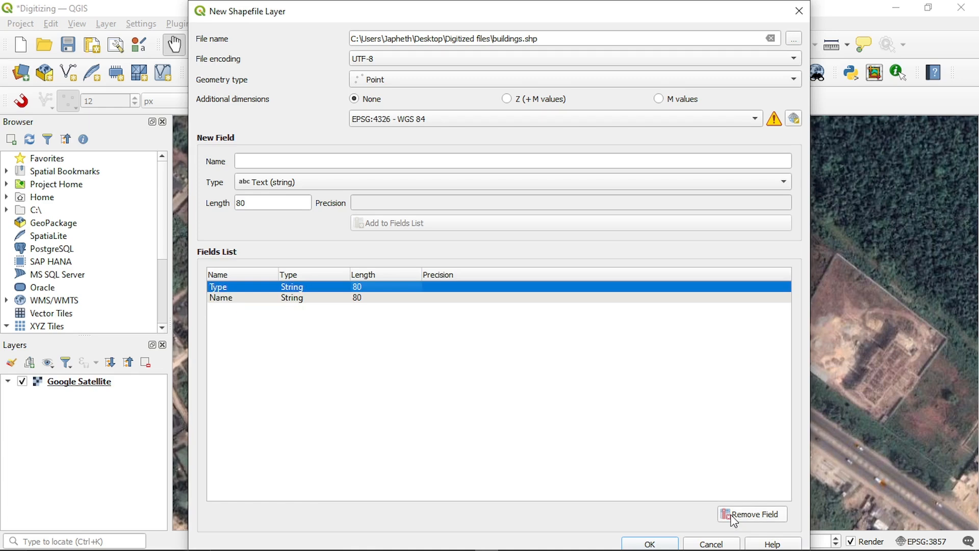
click(655, 542)
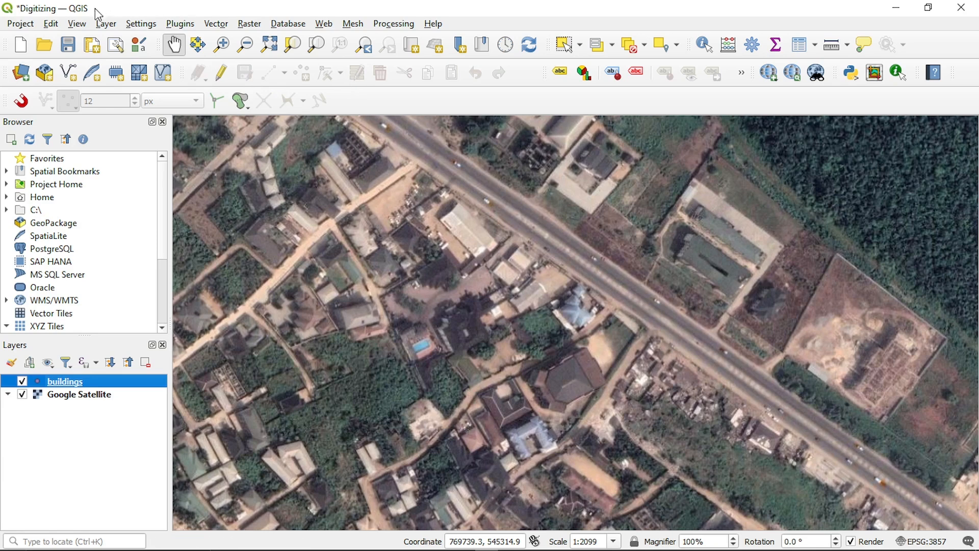
Check whether the Digitizing Toolbar is enabled in the list of available toolbars
click(82, 25)
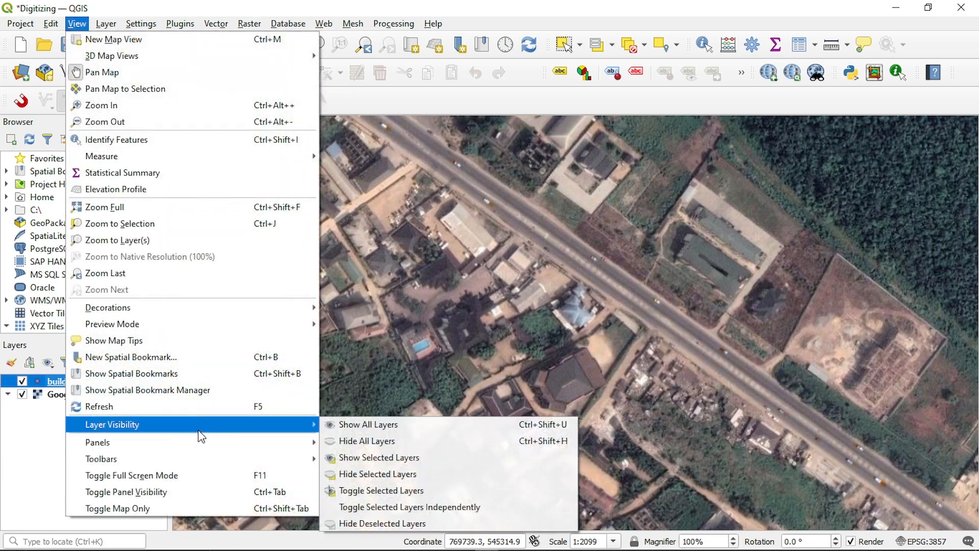
mouse_move(219, 459)
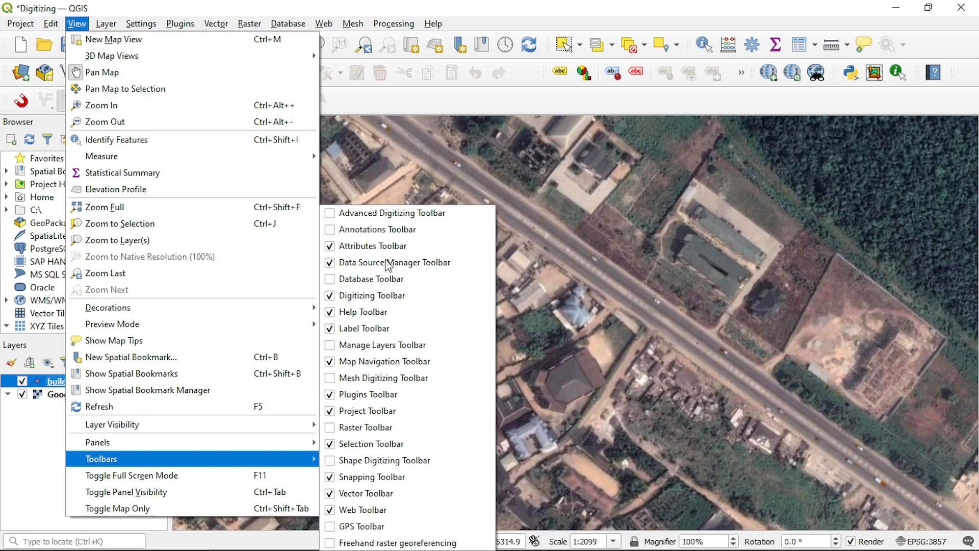
click(383, 99)
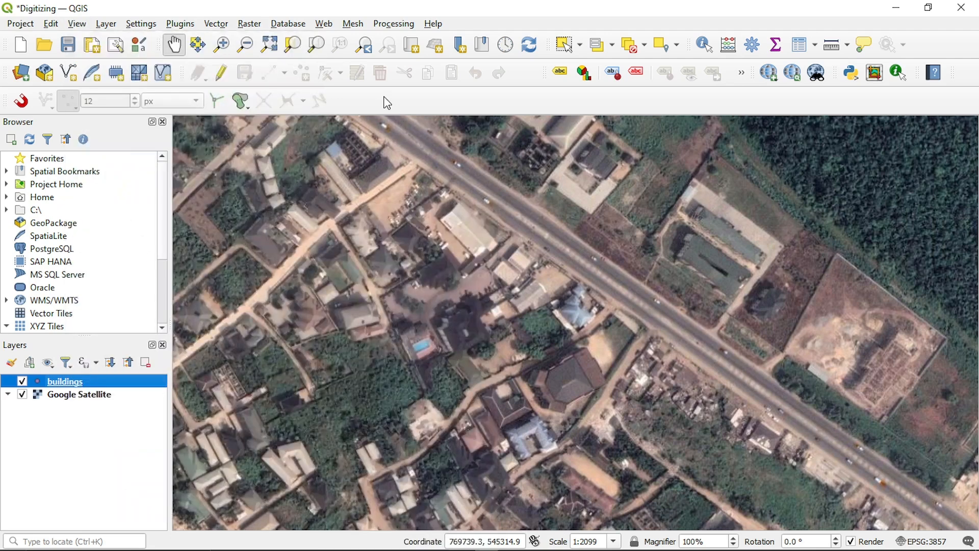
Turn on editing for the buildings layer and place a point on the long pale-roofed building beside the main road
click(220, 75)
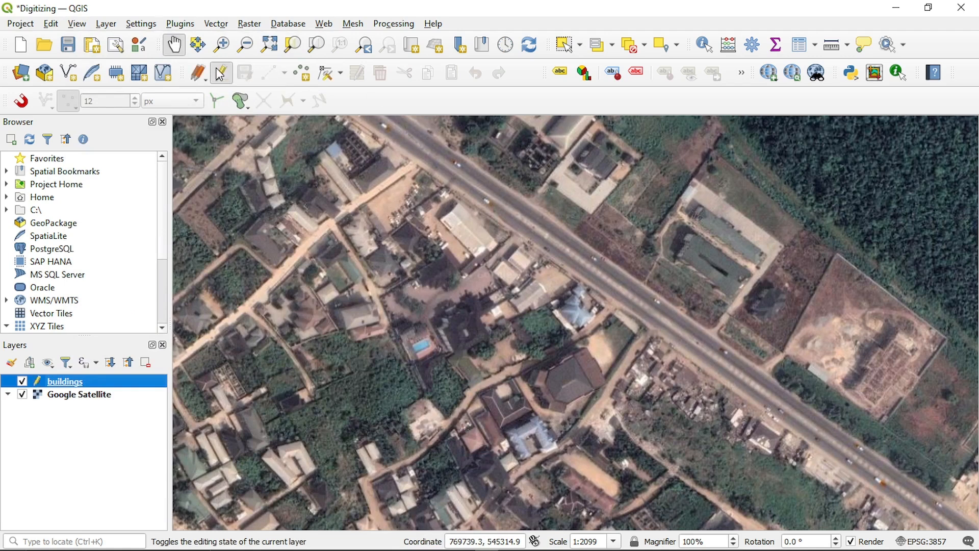
click(309, 74)
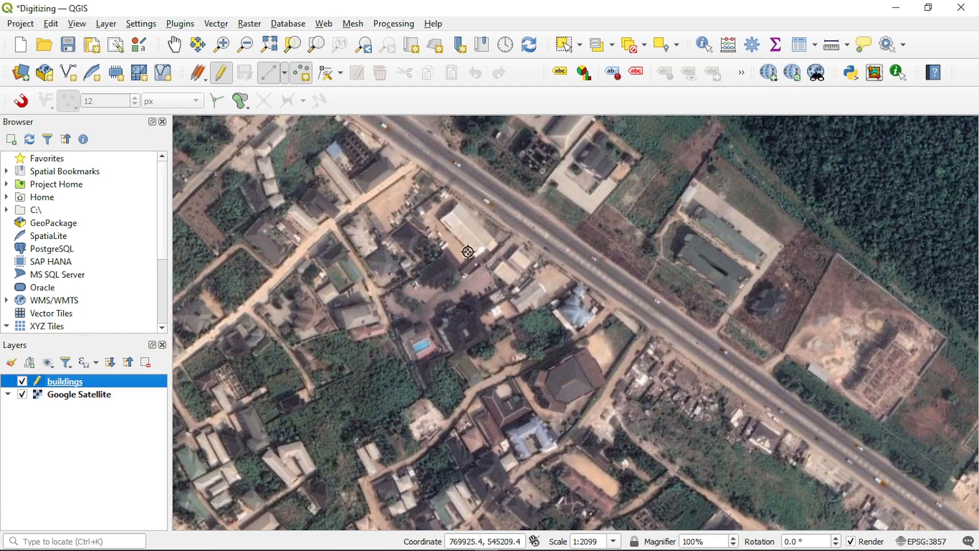
click(468, 232)
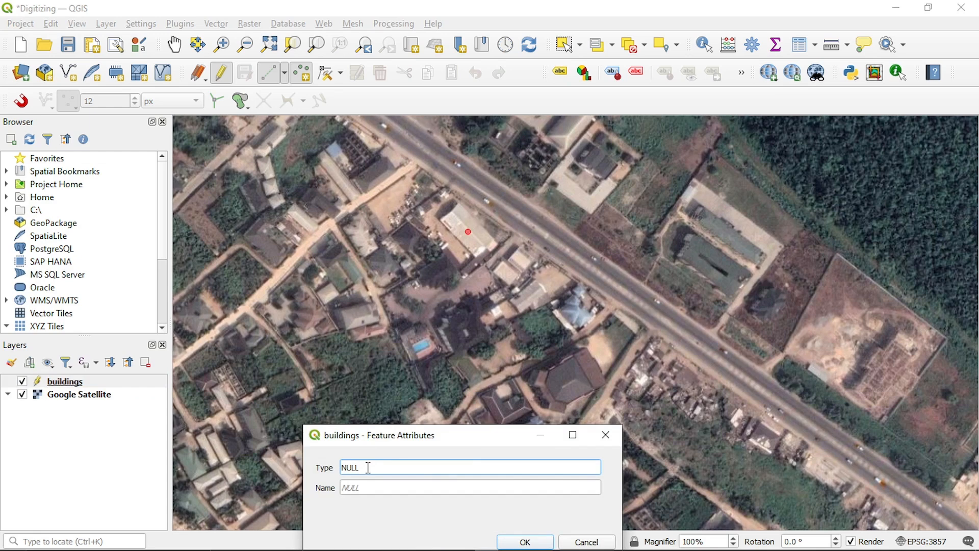
Set the new point's Type to "Primary" and its Name to "Will geospatial school", and accept the feature
key(BackSpace)
key(BackSpace)
key(BackSpace)
key(BackSpace)
text(Primary)
click(377, 487)
key(BackSpace)
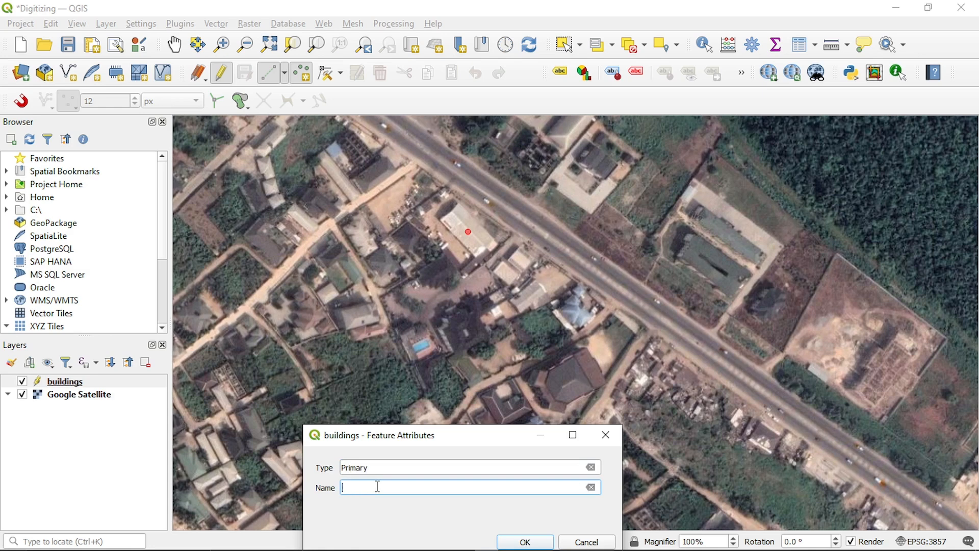
text(Will geospatial school)
click(525, 540)
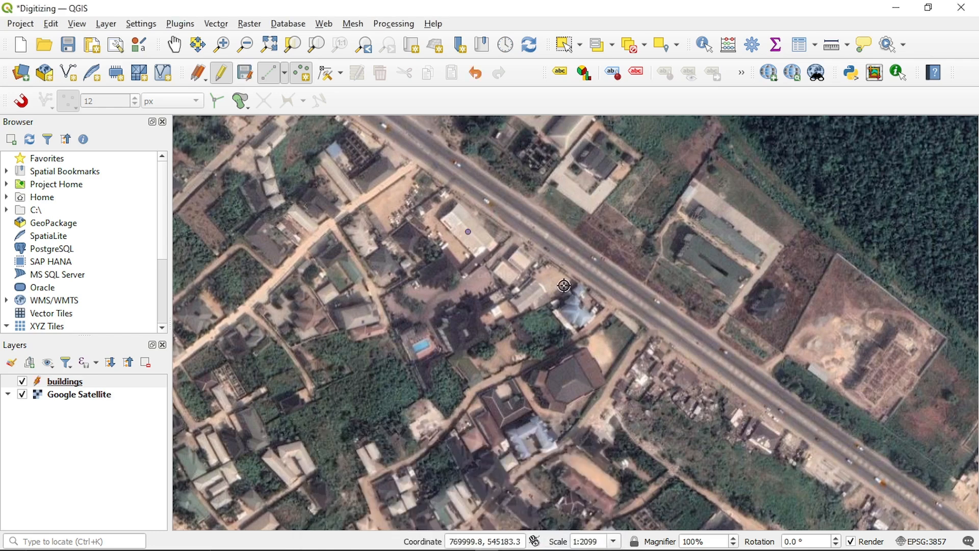
Place a second point on the large dark-roofed building south of the blue-roofed one and set its Type to "Secondary school"
click(573, 382)
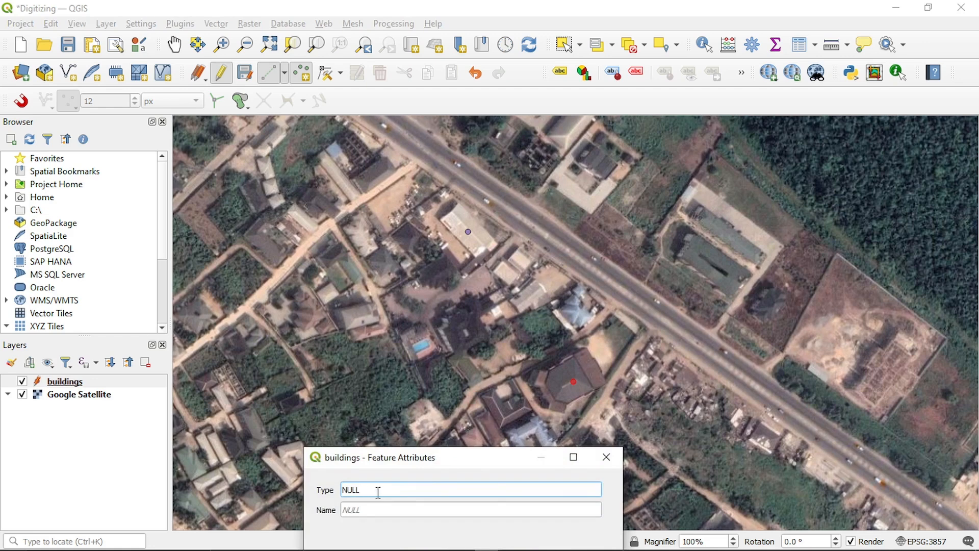
key(BackSpace)
key(BackSpace)
key(BackSpace)
key(BackSpace)
text(Secondary school)
Set the second point's Name to "Green School" and accept the feature
click(400, 512)
key(BackSpace)
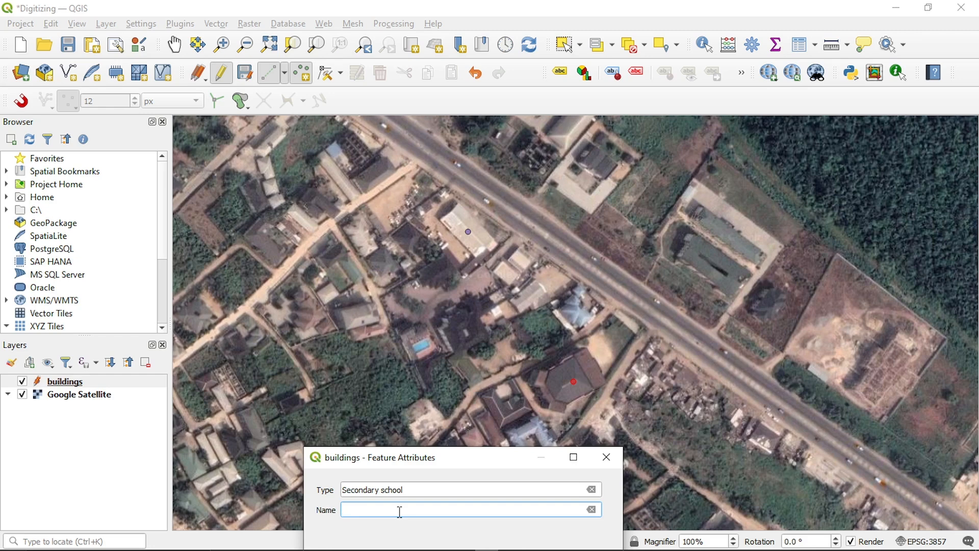
text(gree)
key(Left)
key(Left)
key(Left)
key(BackSpace)
text(Green School)
drag(423, 463, 442, 375)
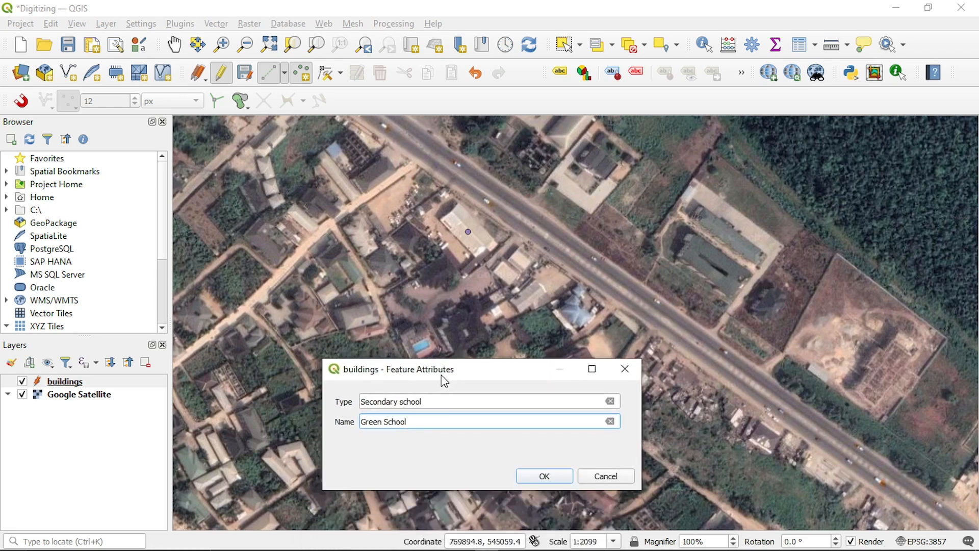
click(544, 477)
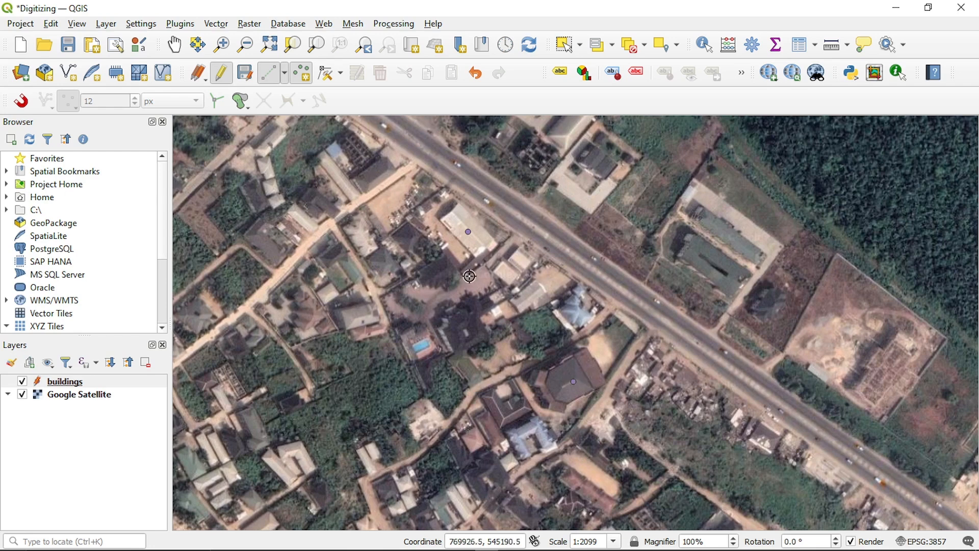
Move the Green School point with the Vertex Tool from the dark-roofed building to the blue-roofed building beside the main road
click(326, 73)
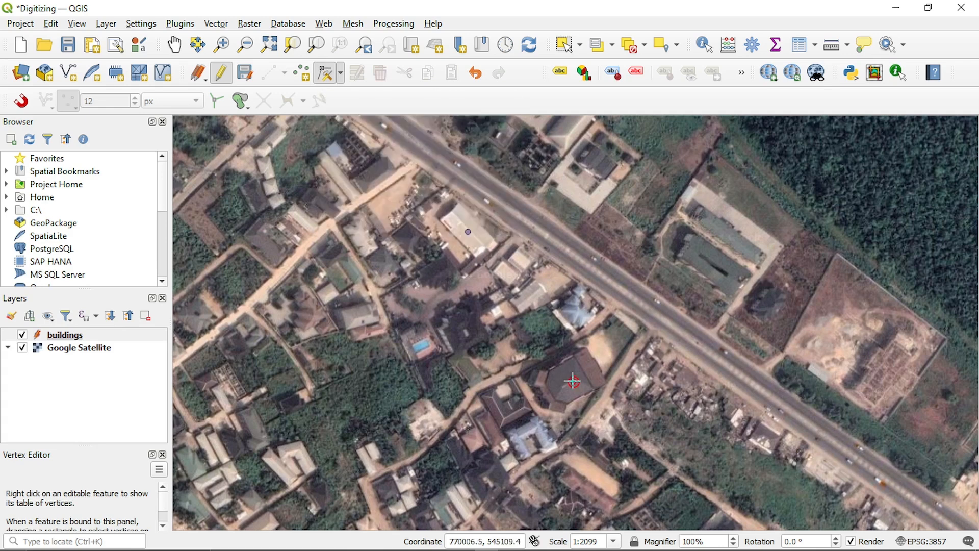
click(573, 381)
click(574, 313)
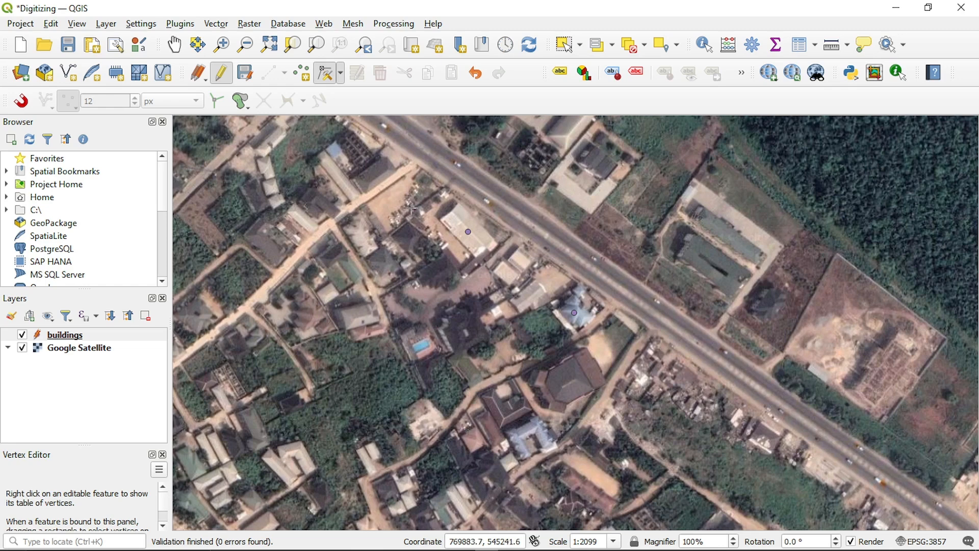
Save the buildings layer edits and turn off editing for the layer
click(245, 74)
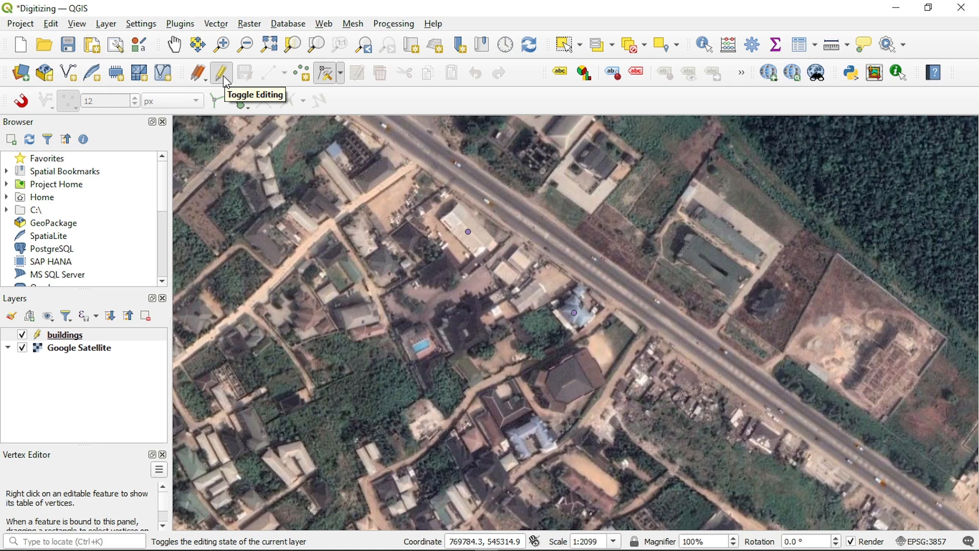
click(224, 77)
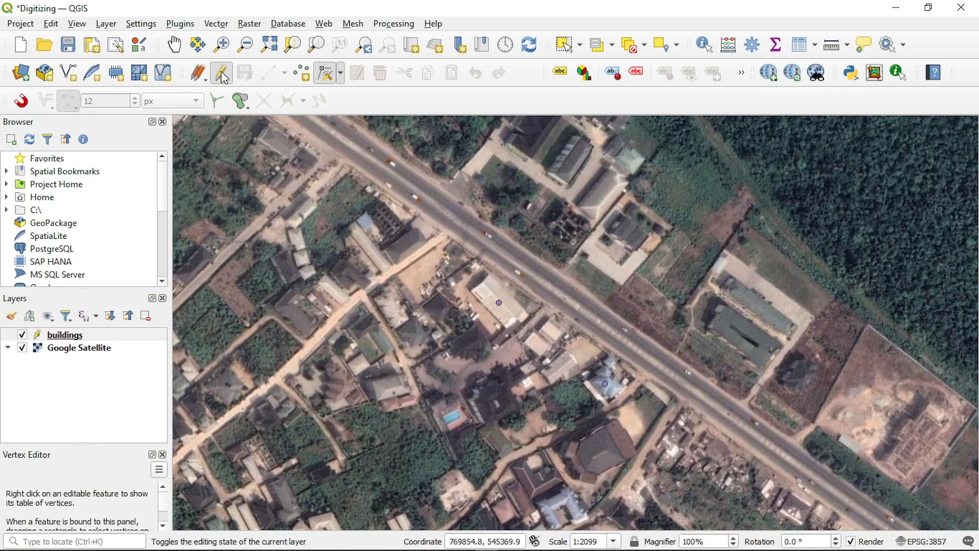
click(223, 74)
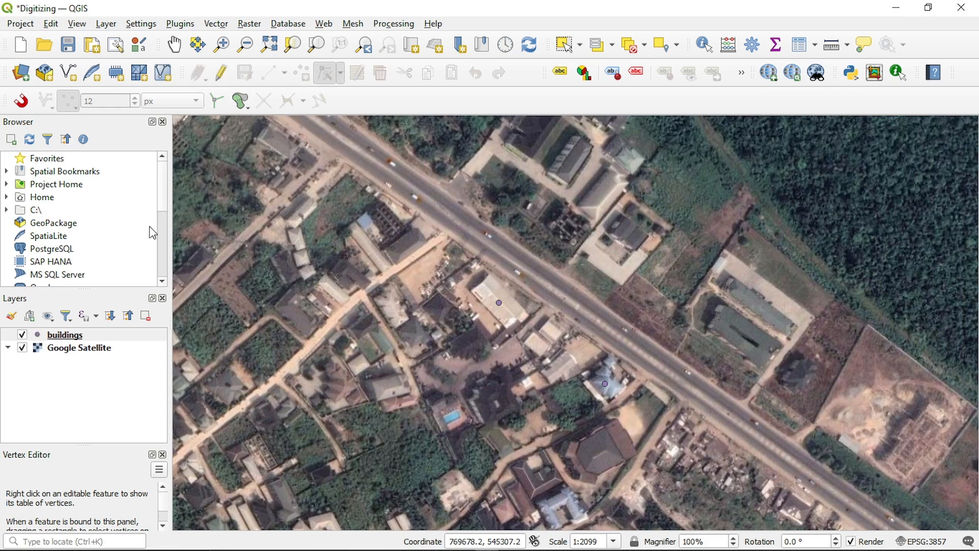
Change the buildings layer's symbology to the "dot red" preset marker and apply it to the map
right_click(83, 337)
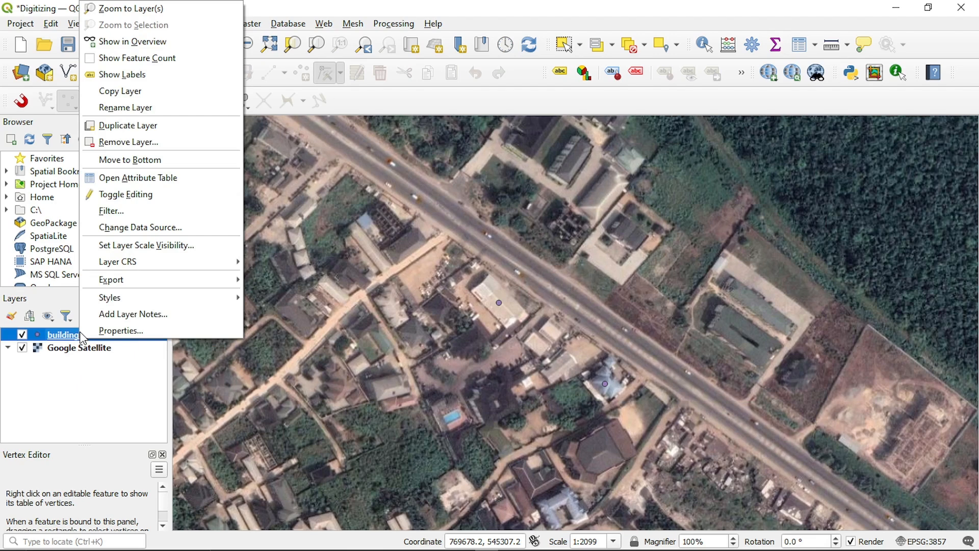
click(102, 330)
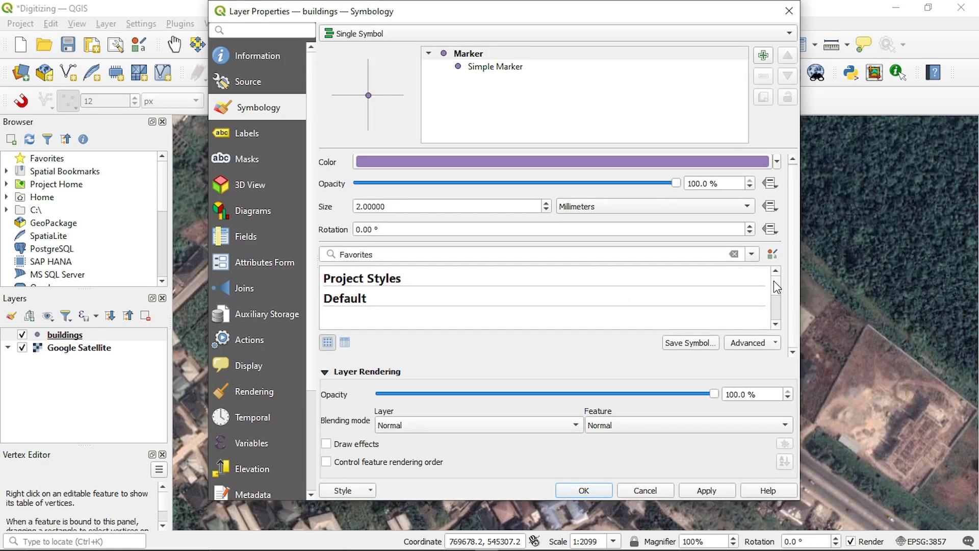
scroll(776, 289, down, 2)
scroll(776, 290, down, 3)
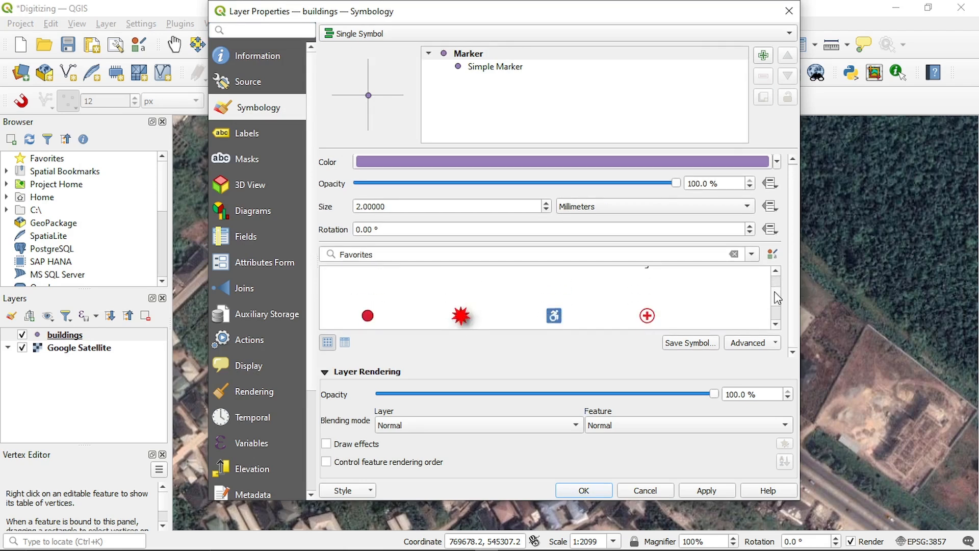
scroll(776, 301, down, 4)
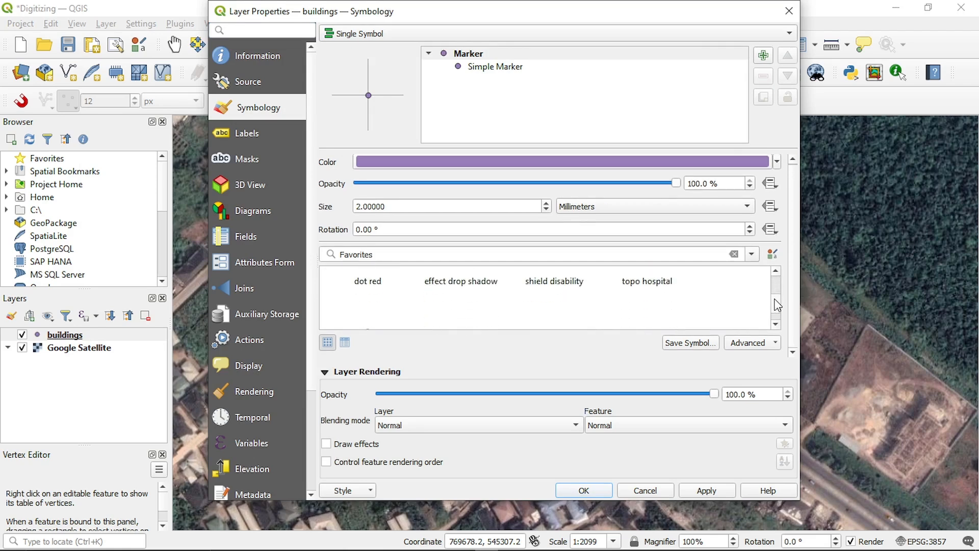
mouse_move(773, 312)
mouse_down()
mouse_move(774, 288)
mouse_move(776, 297)
mouse_up()
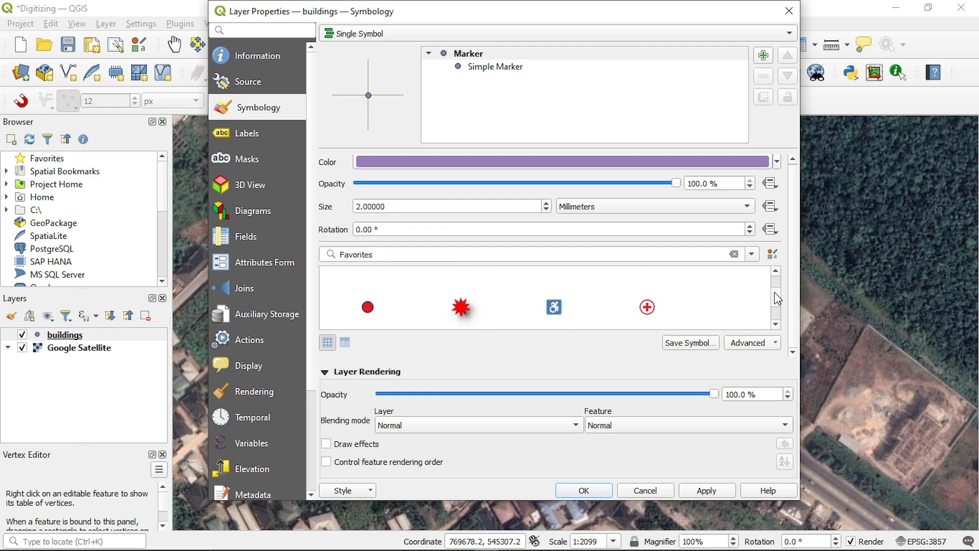
click(371, 306)
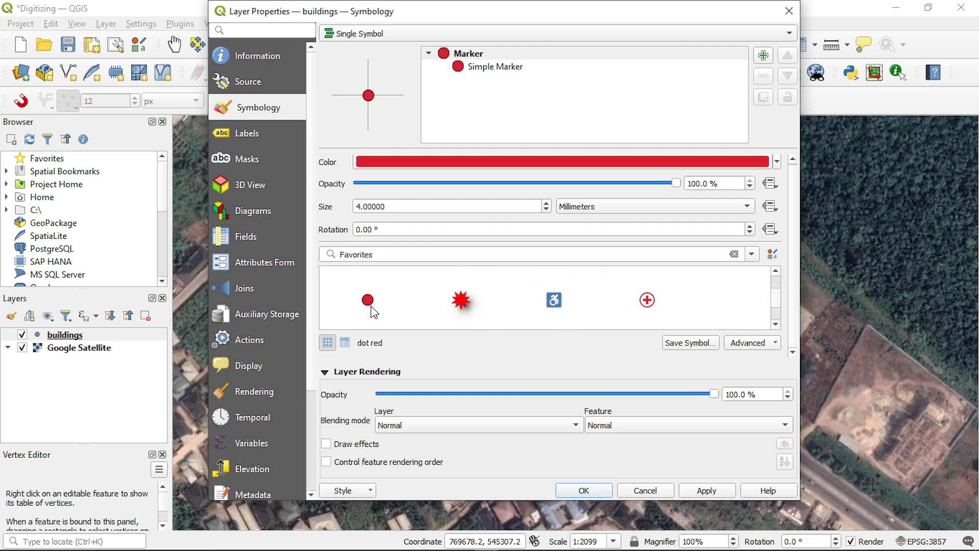
click(709, 490)
click(589, 489)
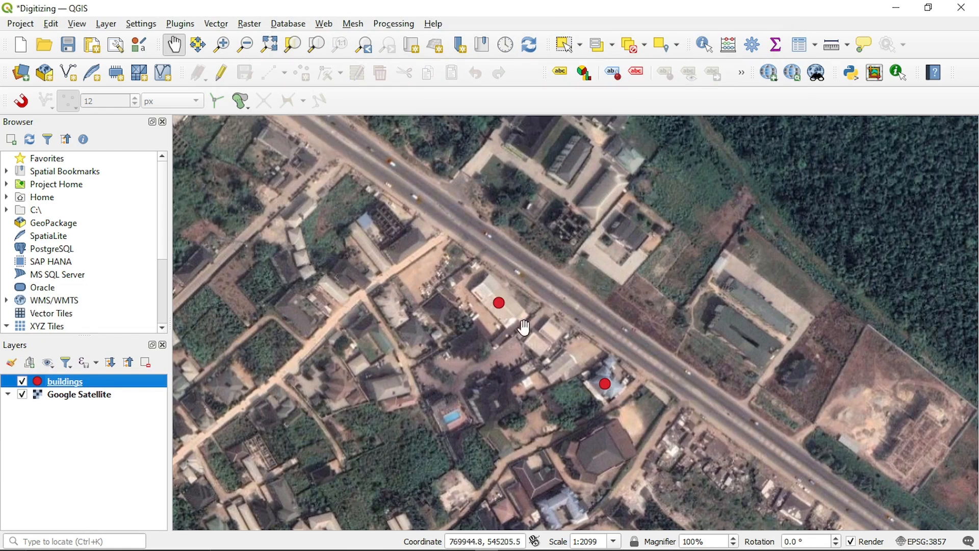
Change the buildings marker color to bright green in the layer's symbology and apply it
right_click(115, 380)
click(138, 372)
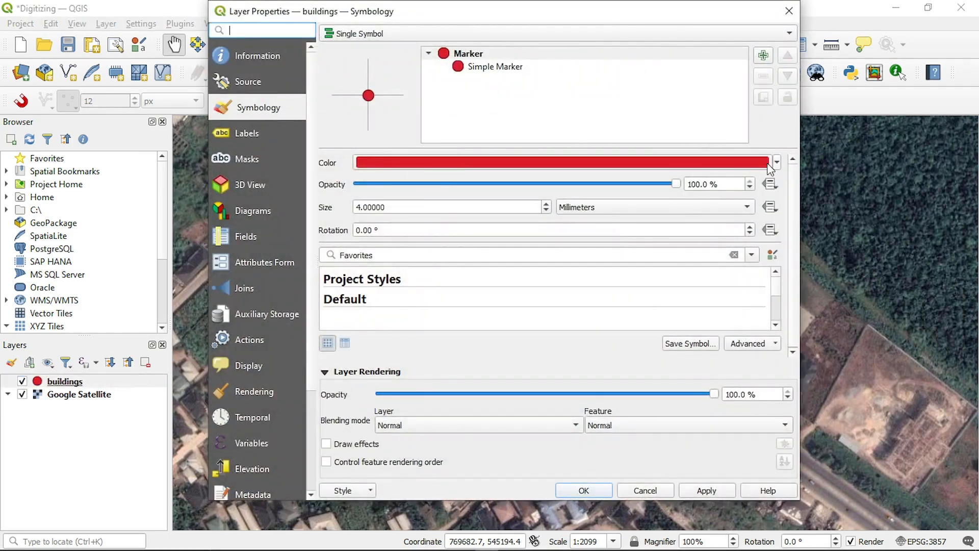
click(776, 164)
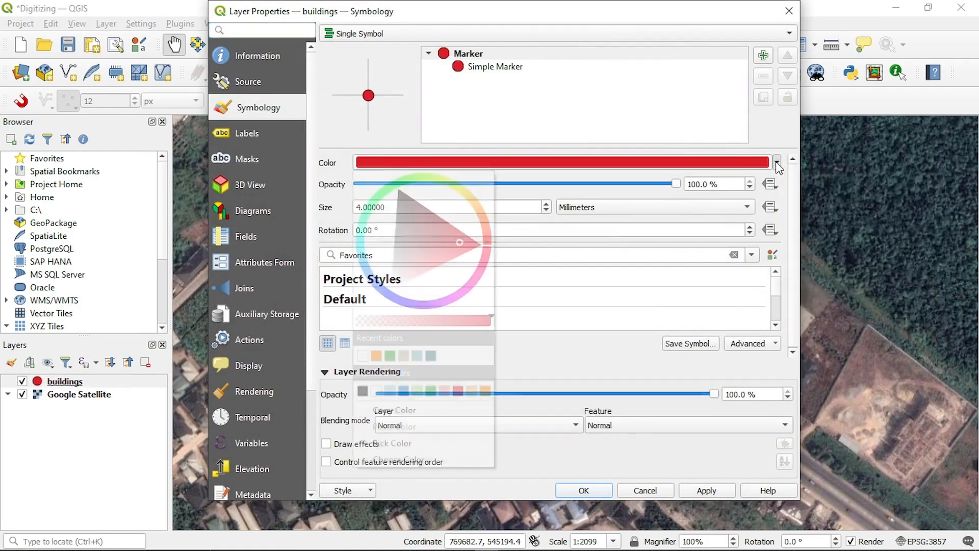
click(374, 203)
click(387, 208)
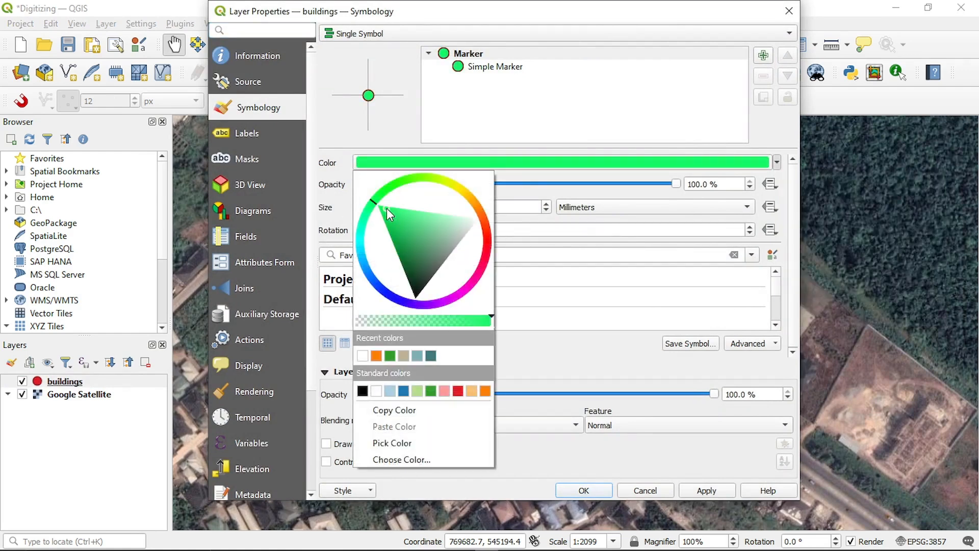
click(543, 178)
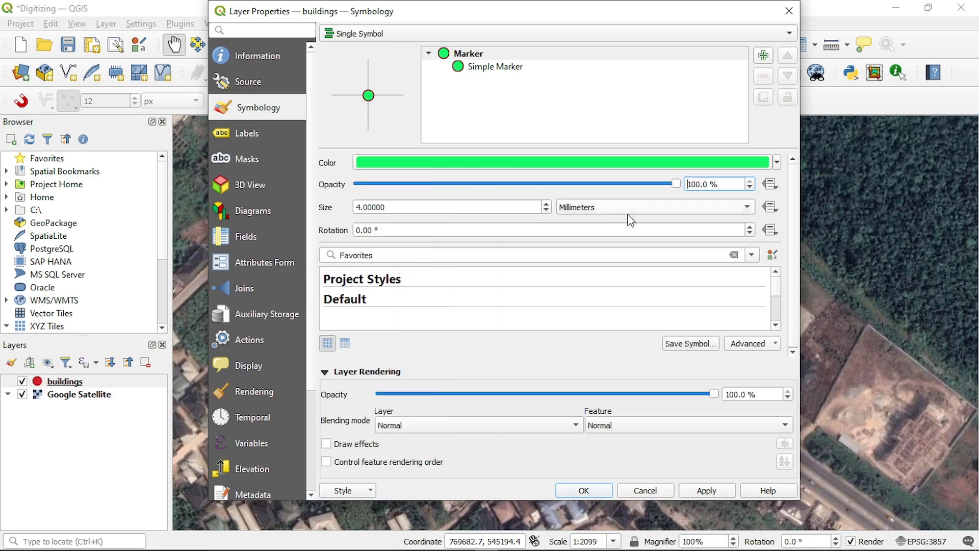
click(719, 491)
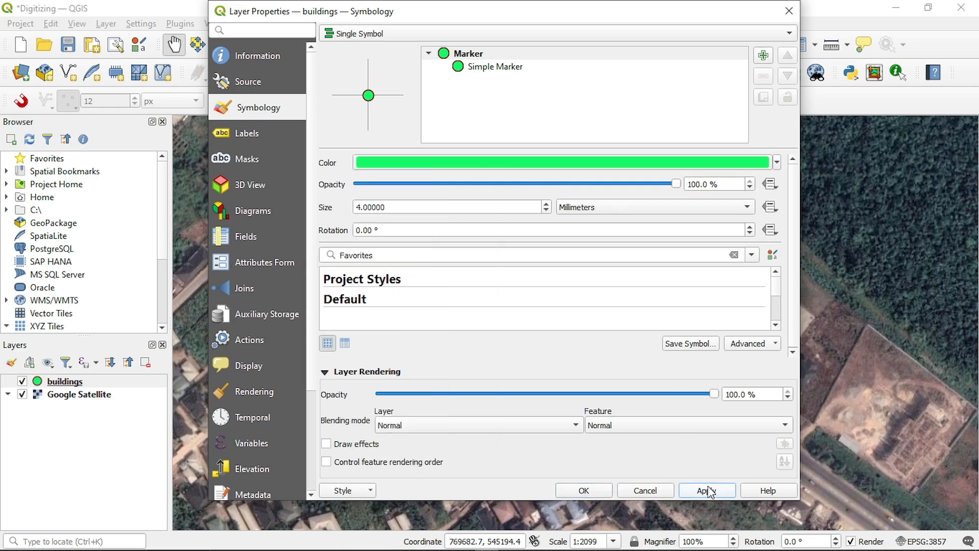
Accept the buildings layer's symbology settings and close its properties
click(586, 490)
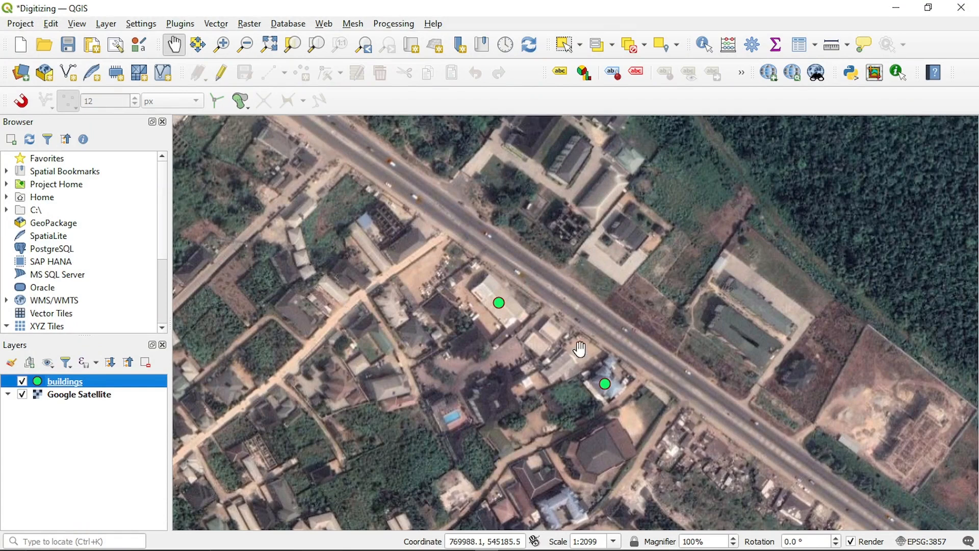
scroll(596, 311, down, 1)
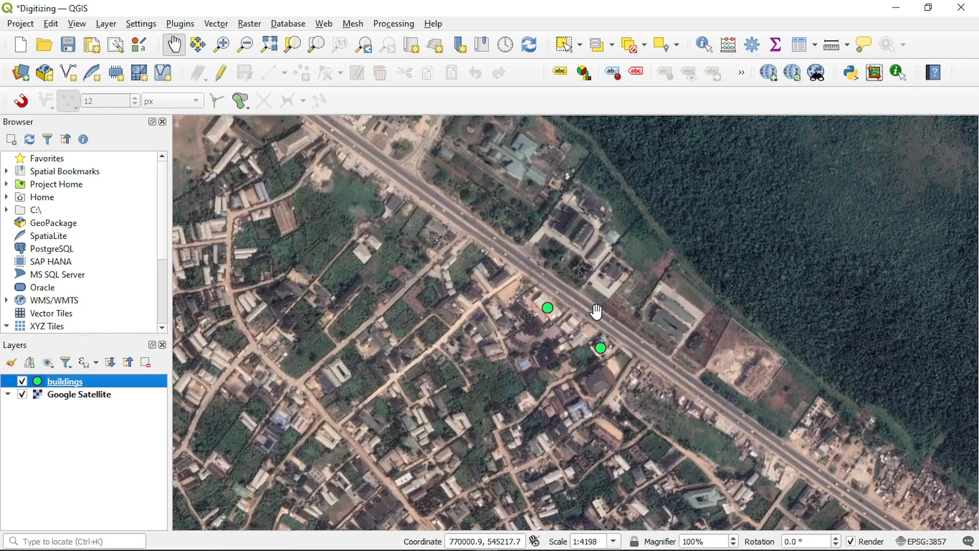
drag(514, 270, 500, 332)
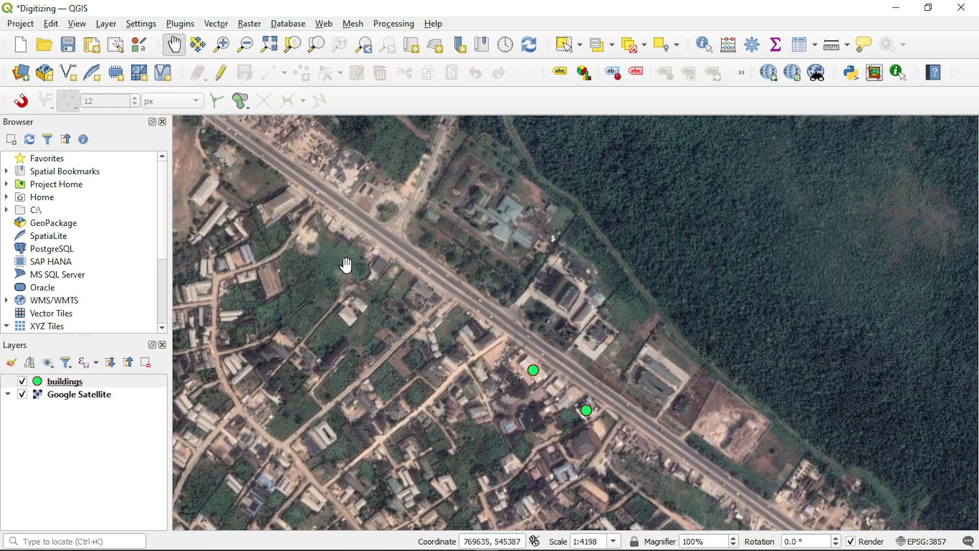
Start a new shapefile layer saved as Road in the Digitized files folder, with LineString geometry
click(105, 24)
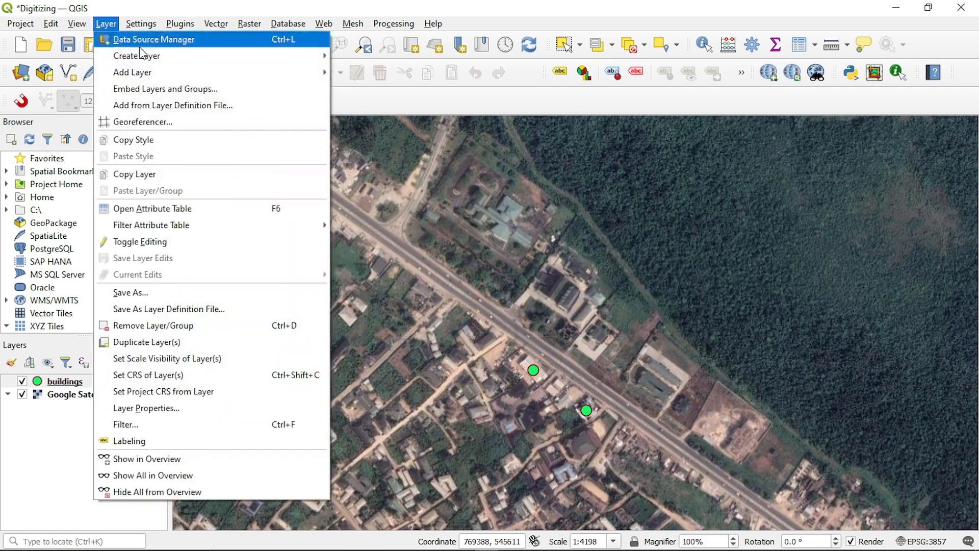
mouse_move(150, 62)
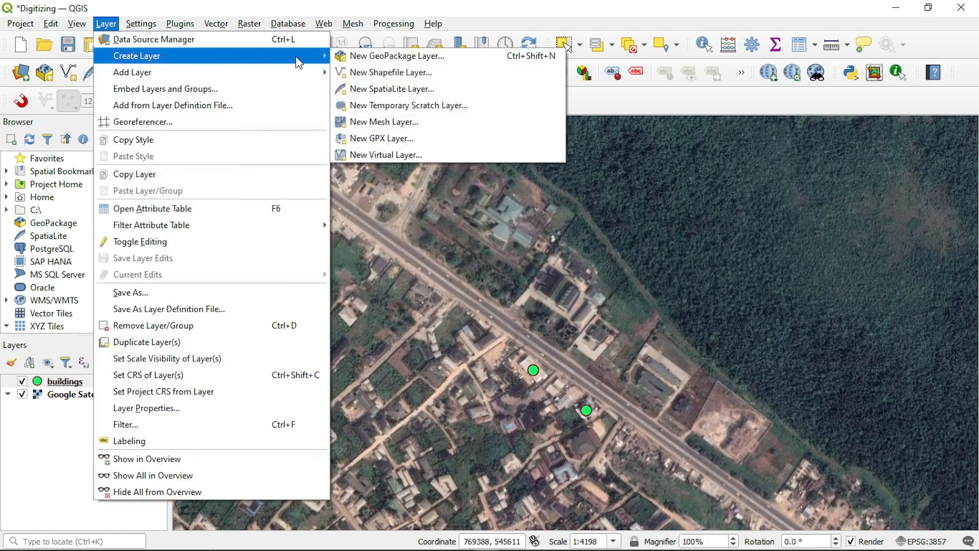
click(362, 78)
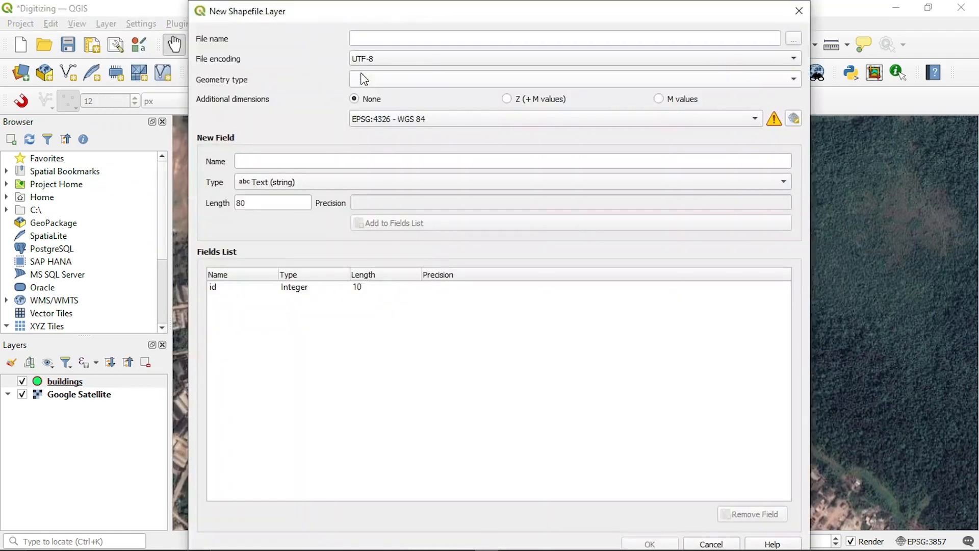
click(793, 40)
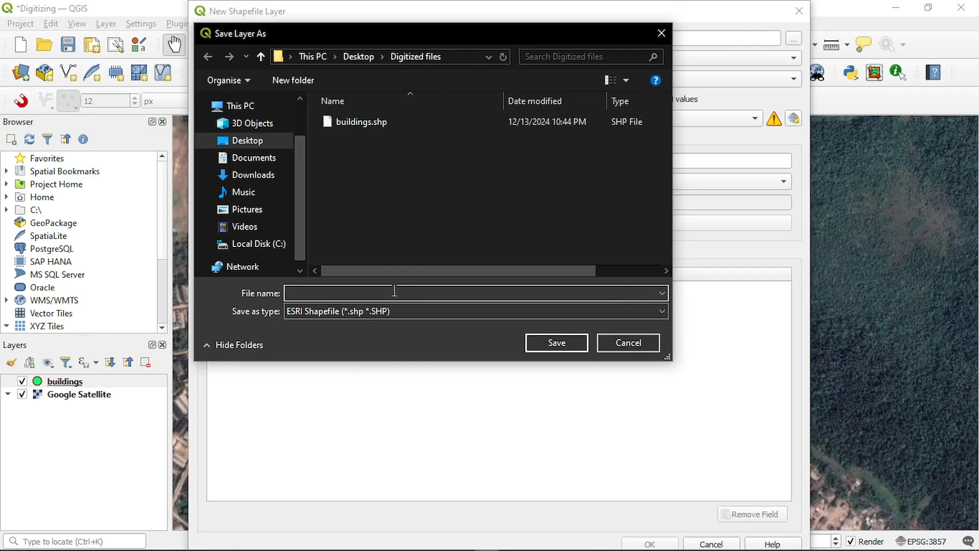
text(Road)
click(552, 346)
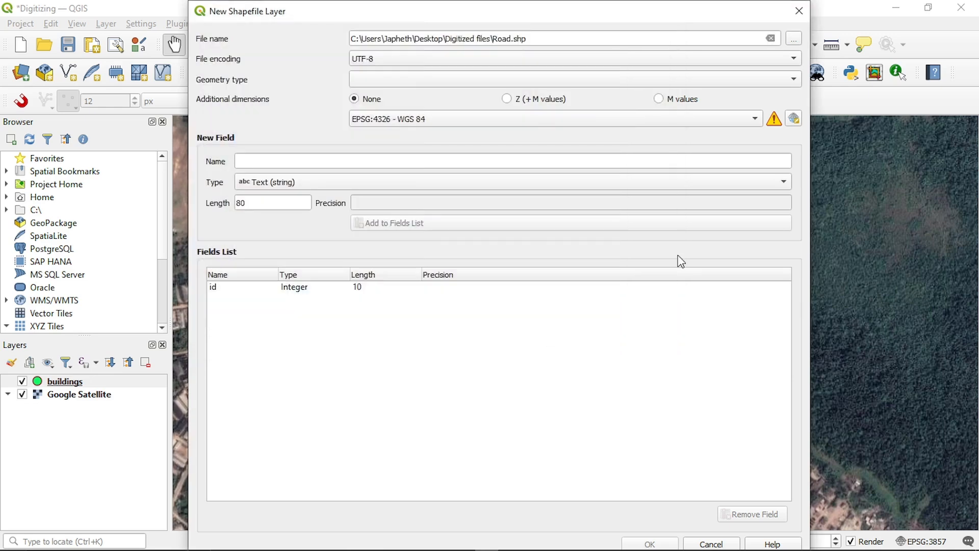
click(480, 80)
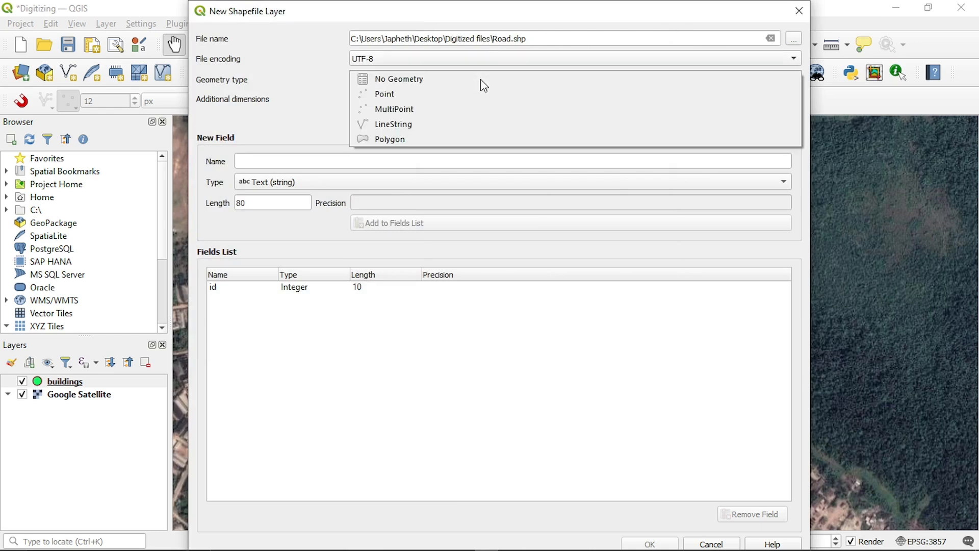
click(441, 126)
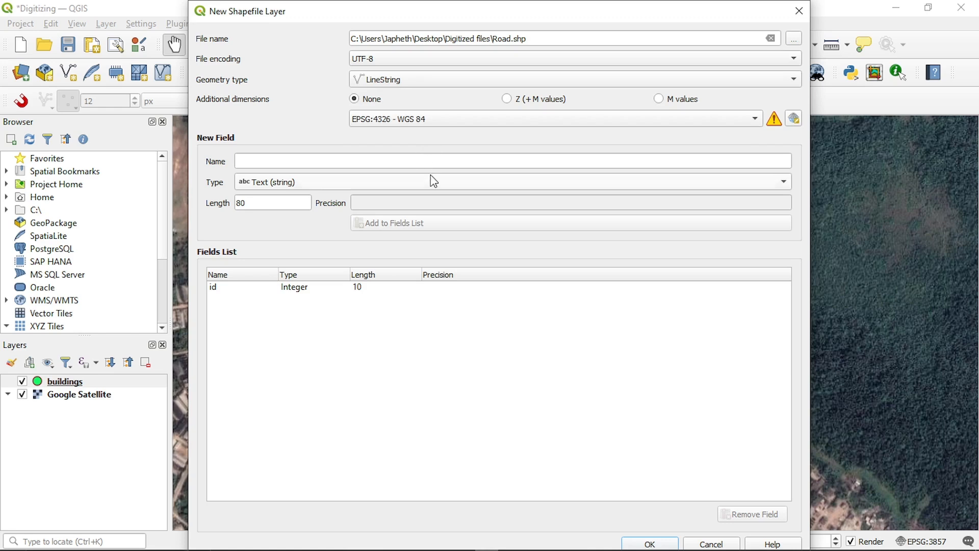
Add a text field named Type with length 80 to the new shapefile's fields
click(405, 160)
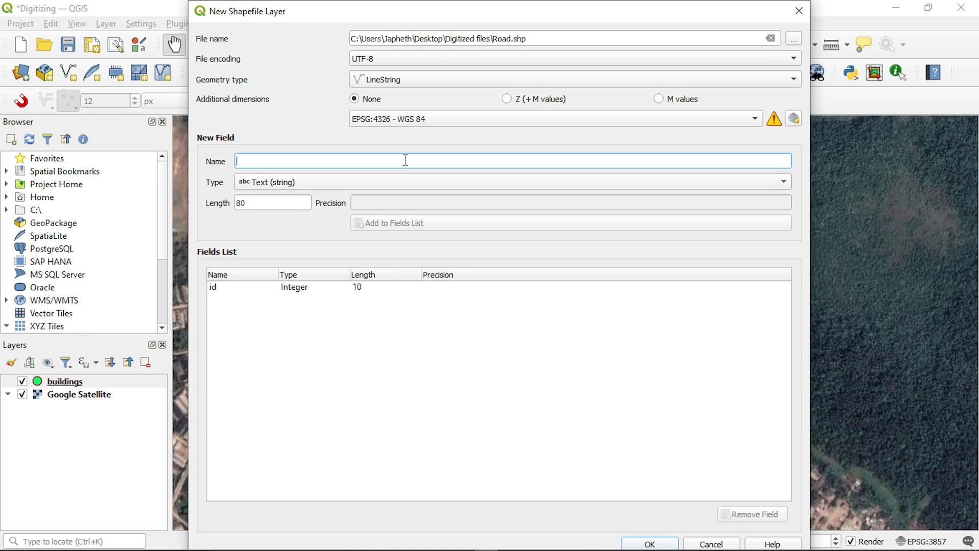
text(Typ)
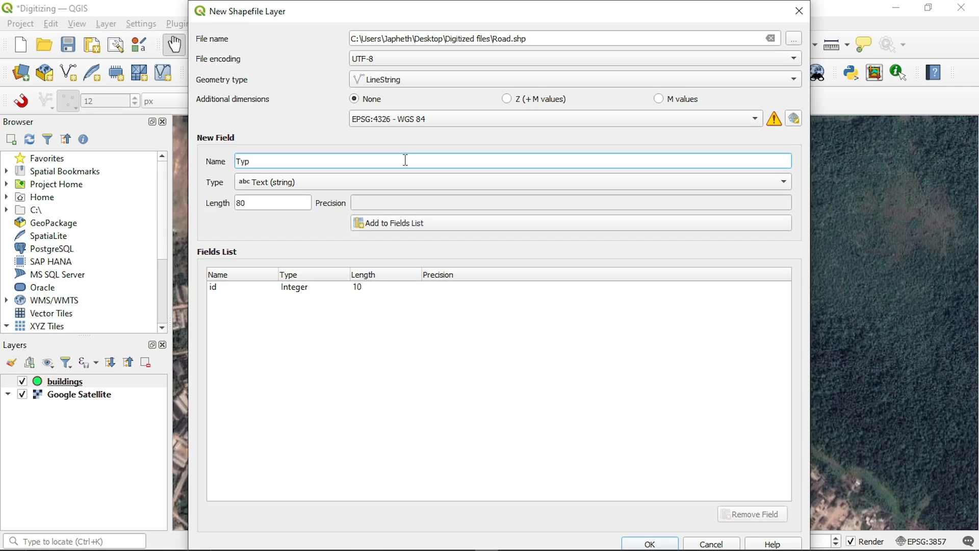
text(e)
click(386, 224)
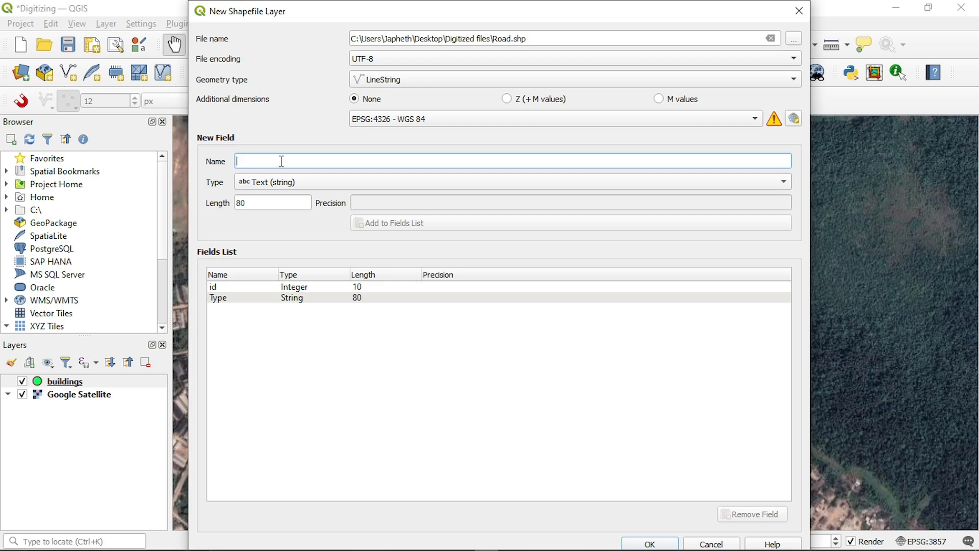
Add a text field named Name with length 80 and create the Road layer
text(Type)
key(BackSpace)
key(BackSpace)
key(BackSpace)
key(BackSpace)
text(N)
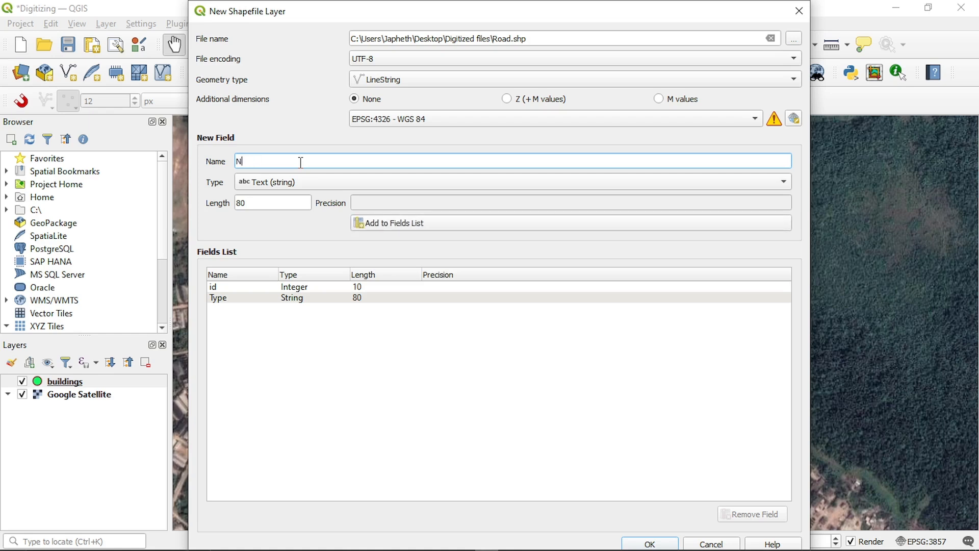
text(ame)
click(388, 221)
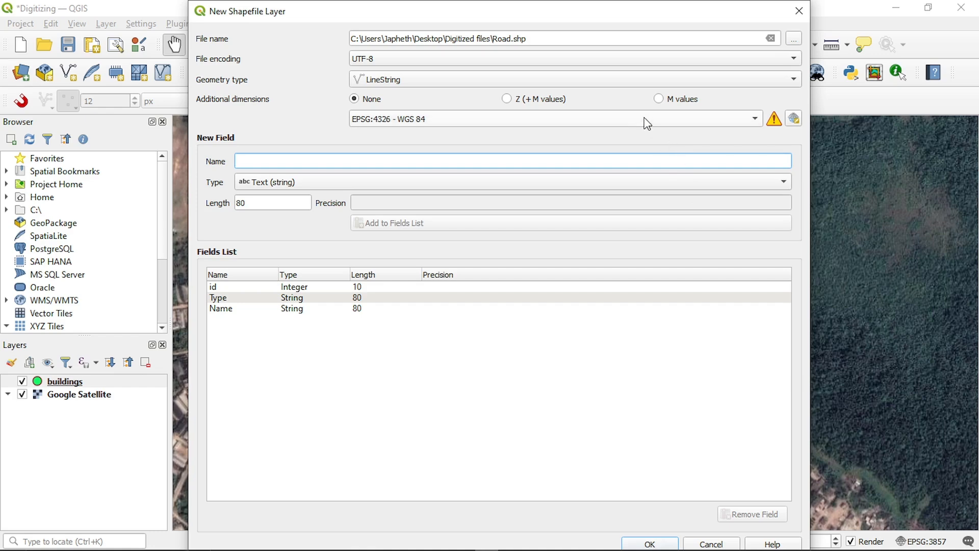
mouse_move(646, 122)
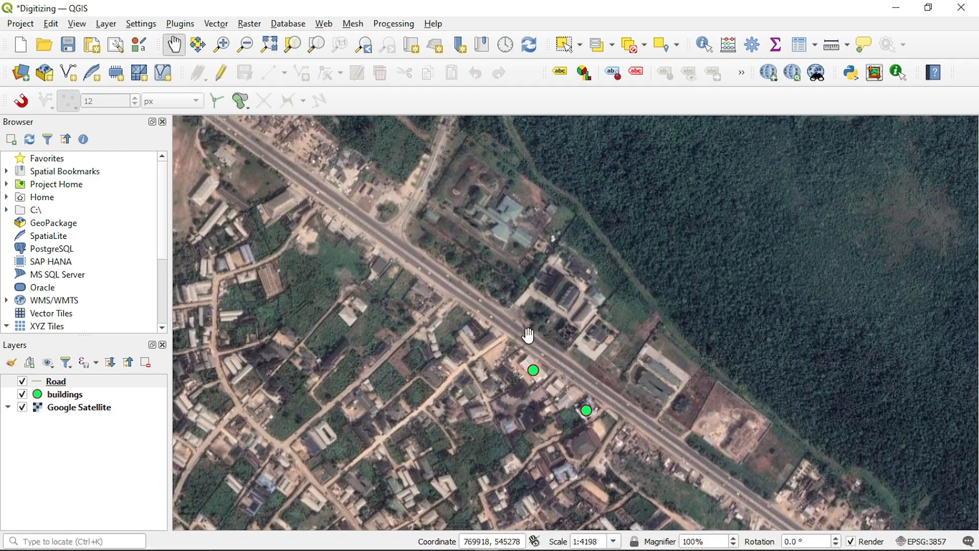
Enable editing on the Road layer and digitize a line along the main road from its southeast end to its northwest end
click(222, 72)
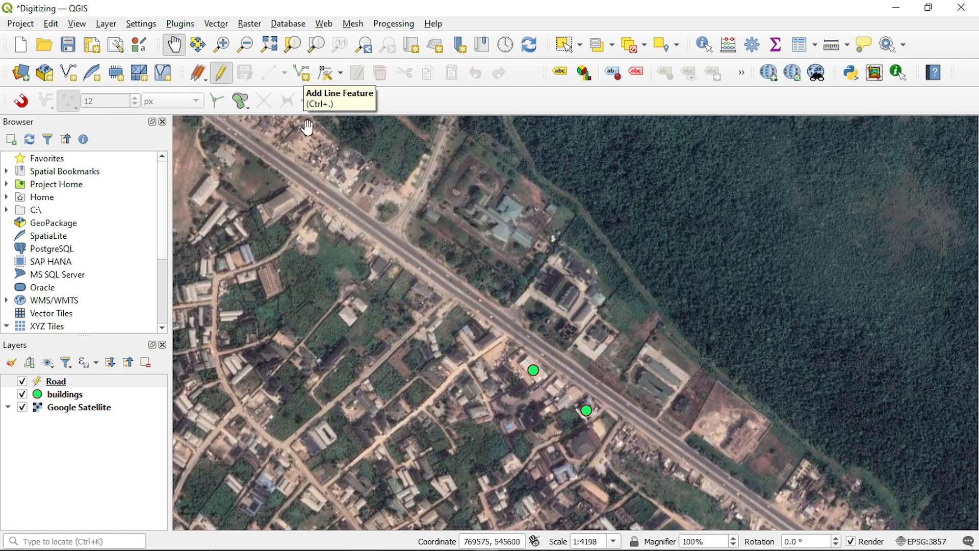
click(305, 80)
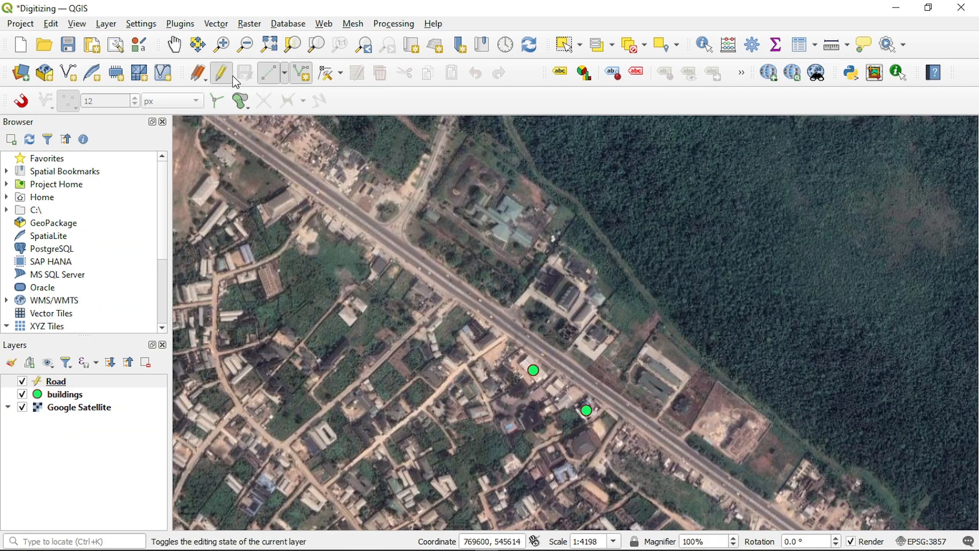
click(268, 73)
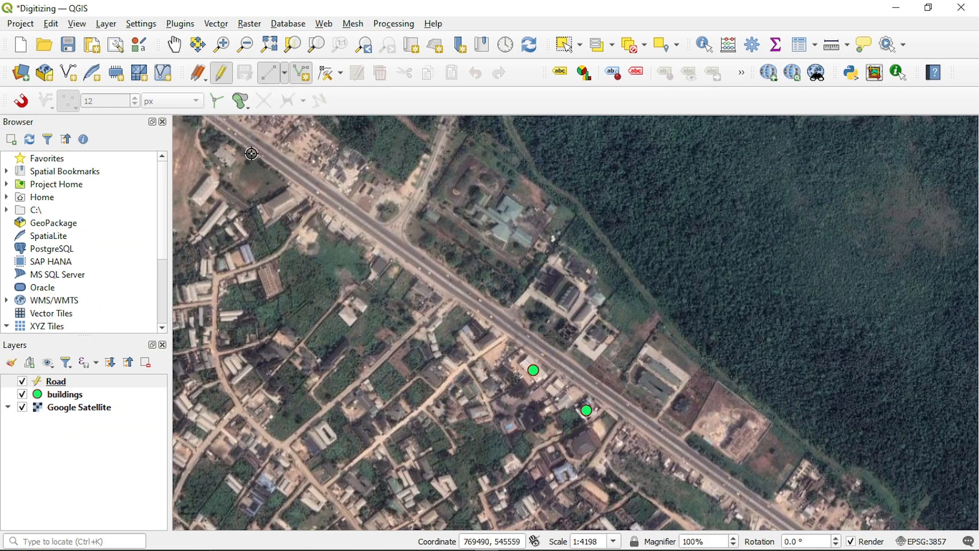
click(792, 526)
click(373, 227)
click(297, 174)
click(219, 123)
right_click(219, 123)
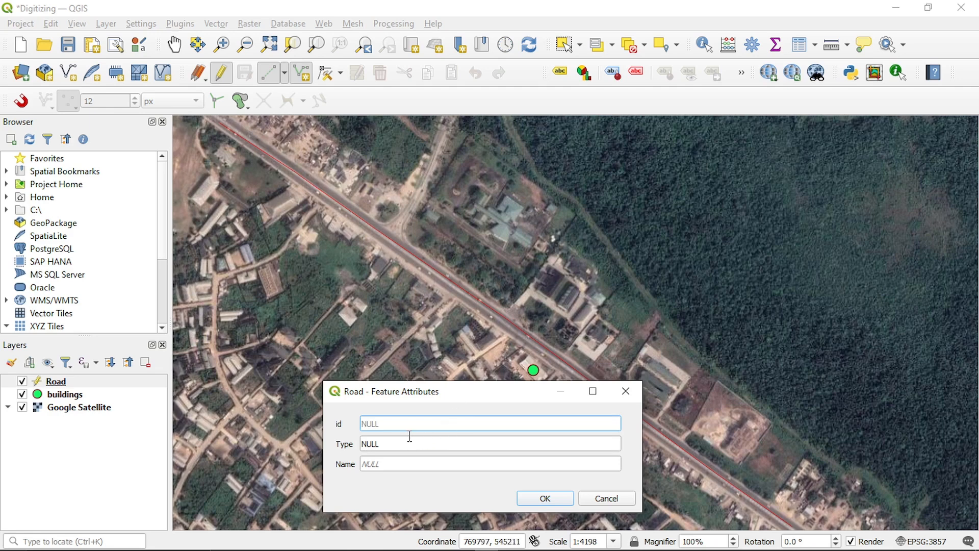
Give the new road line the Type "Highway" and the Name "East west road"
click(395, 445)
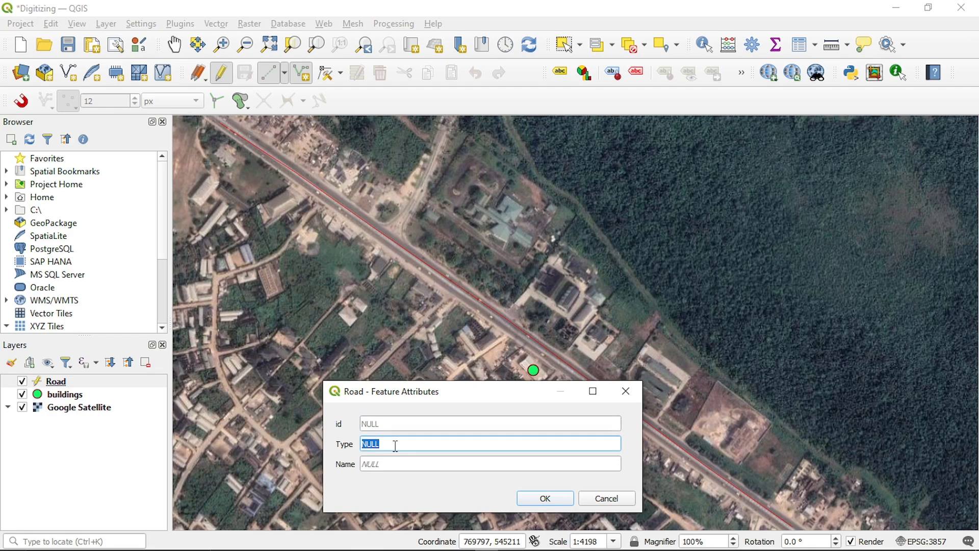
text(Highway)
click(404, 467)
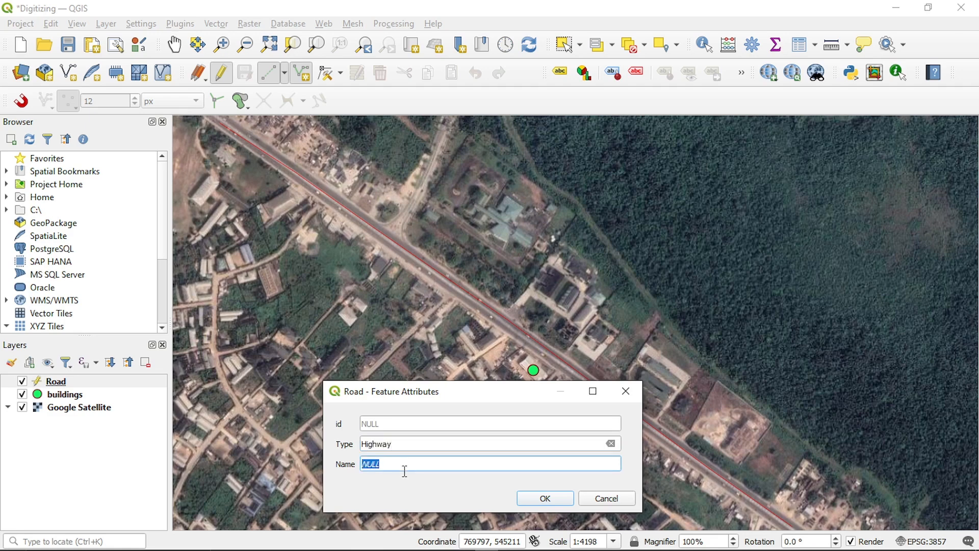
key(BackSpace)
text(ea)
key(BackSpace)
key(BackSpace)
text(East west road)
click(524, 497)
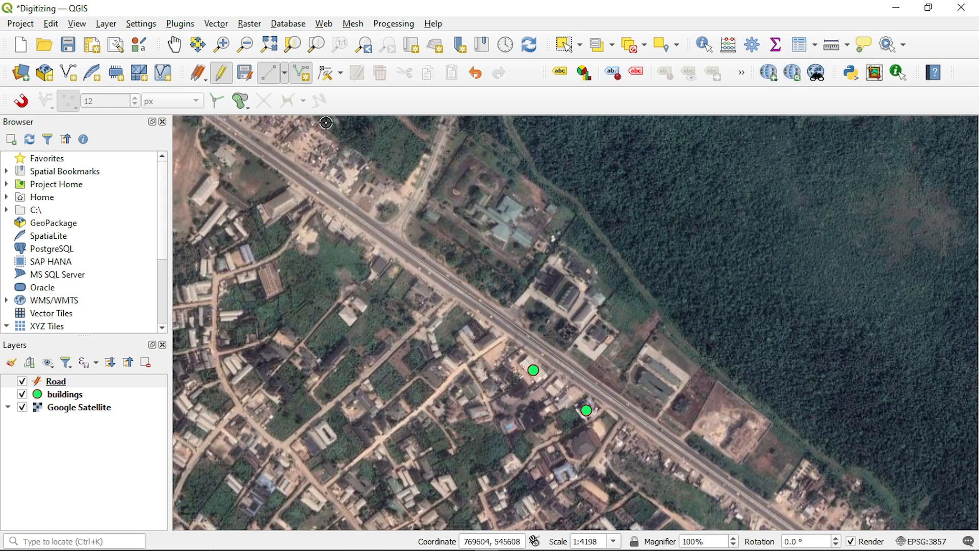
Save the Road layer edits and turn off editing for the layer
click(247, 77)
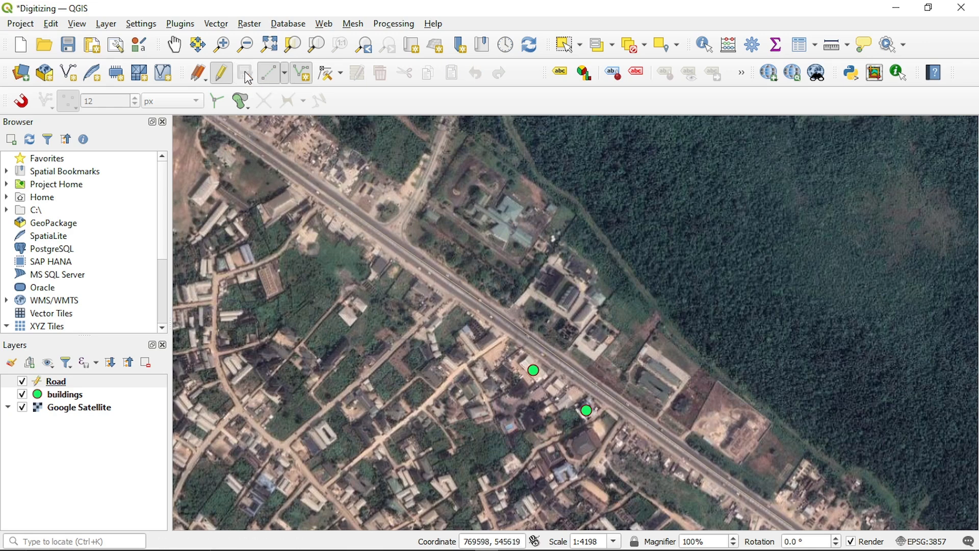
click(222, 83)
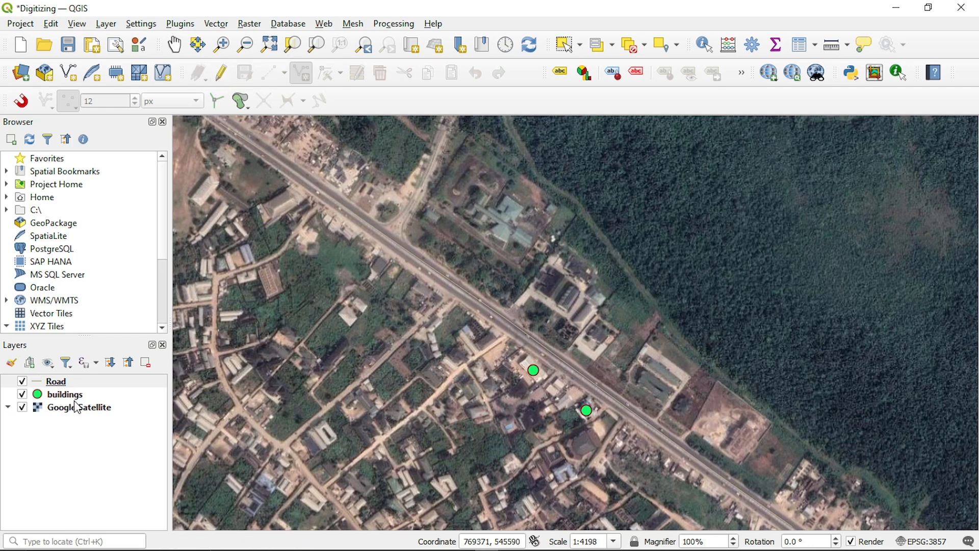
Change the Road layer's symbology to the "topo main road" preset line and apply it to the map
click(92, 382)
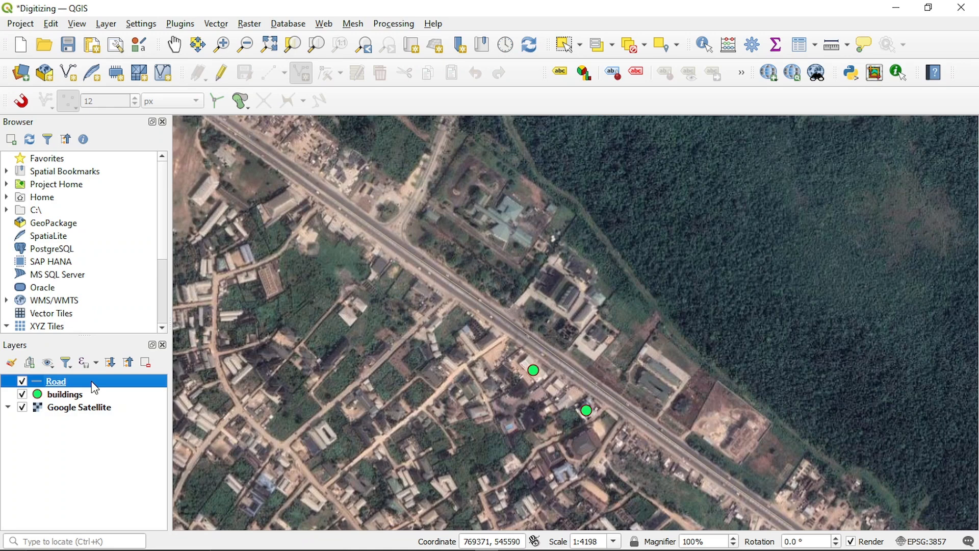
right_click(92, 384)
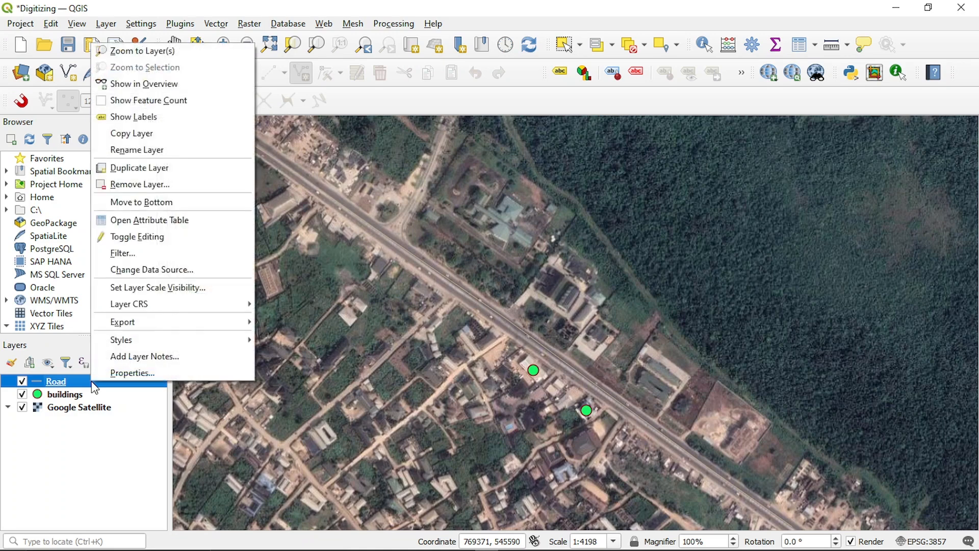
click(115, 378)
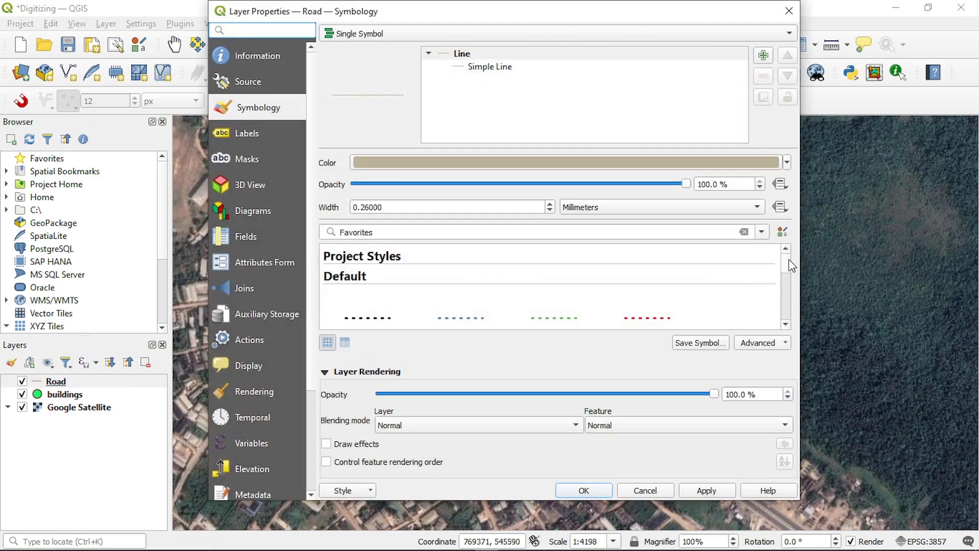
drag(789, 260, 788, 290)
click(565, 282)
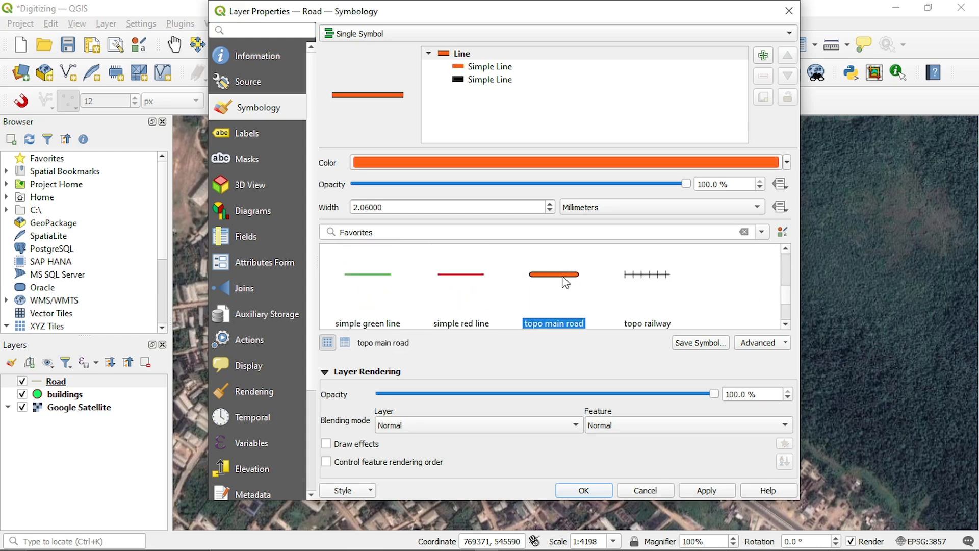
scroll(566, 282, up, 1)
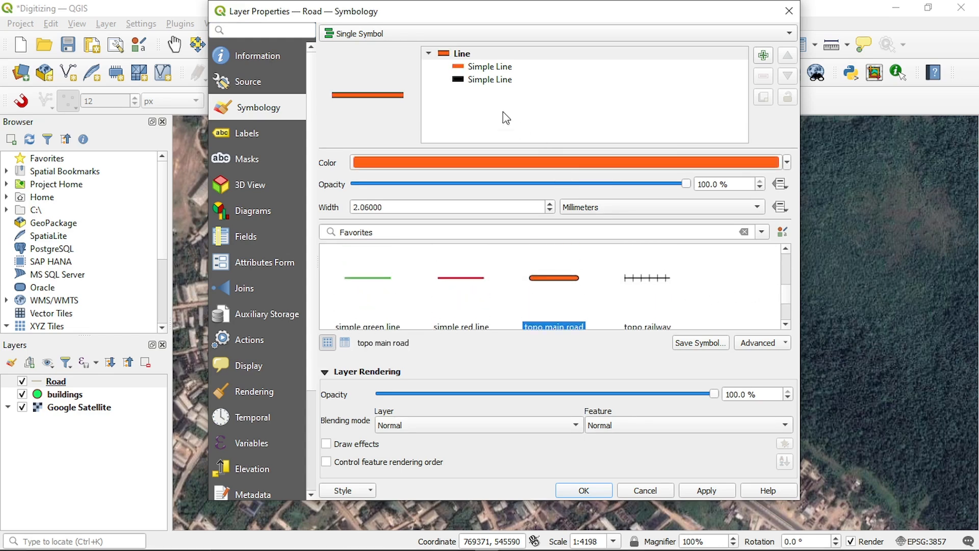
click(493, 81)
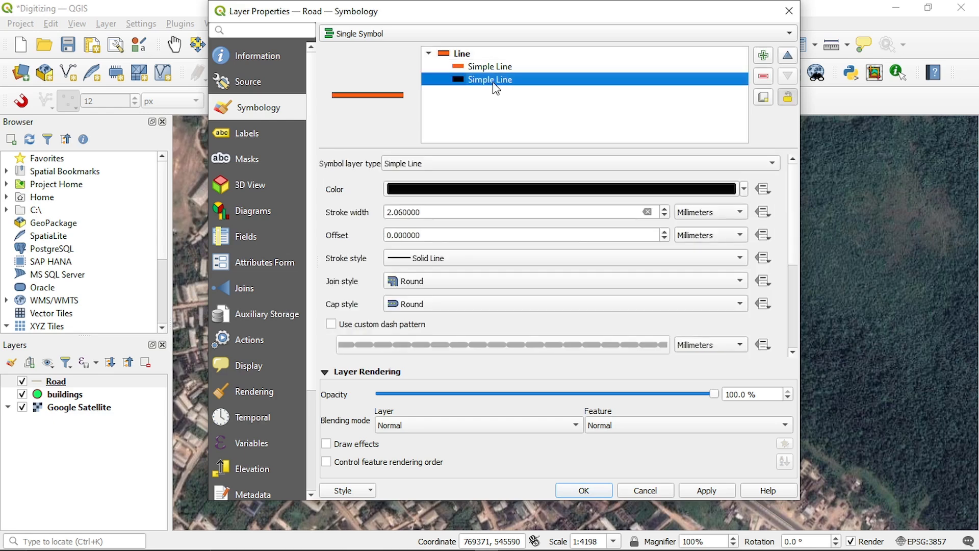
click(708, 492)
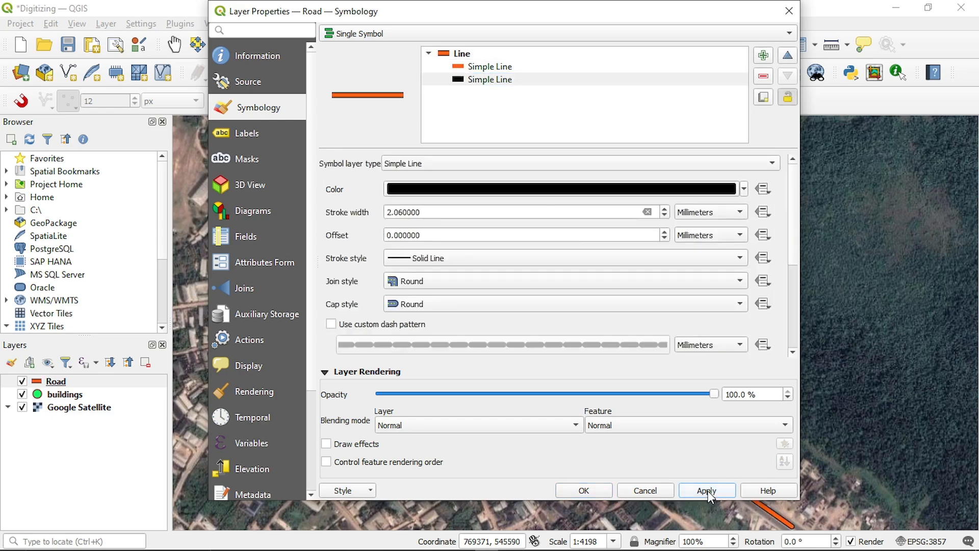
Recolor the orange inner line of the Road layer's symbol to brown and apply the symbology
click(498, 68)
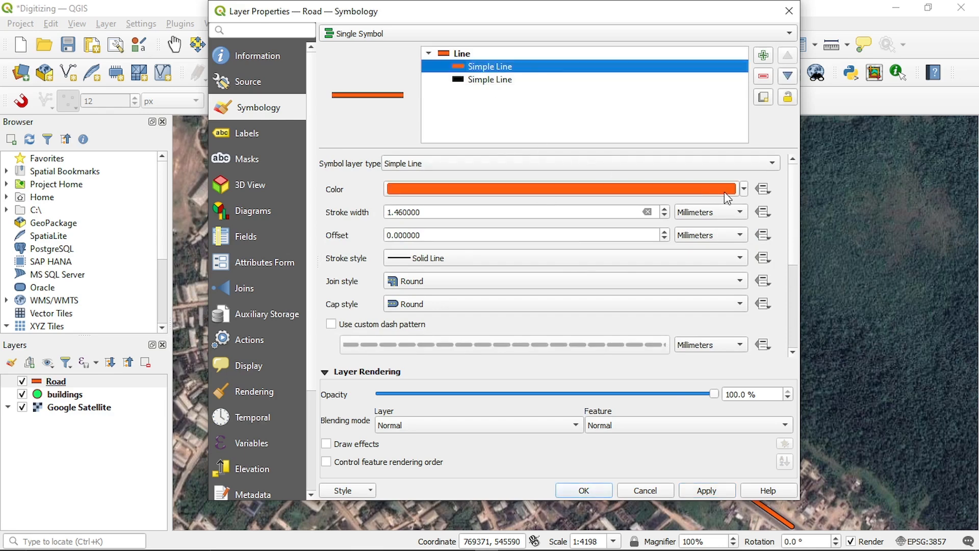
click(742, 190)
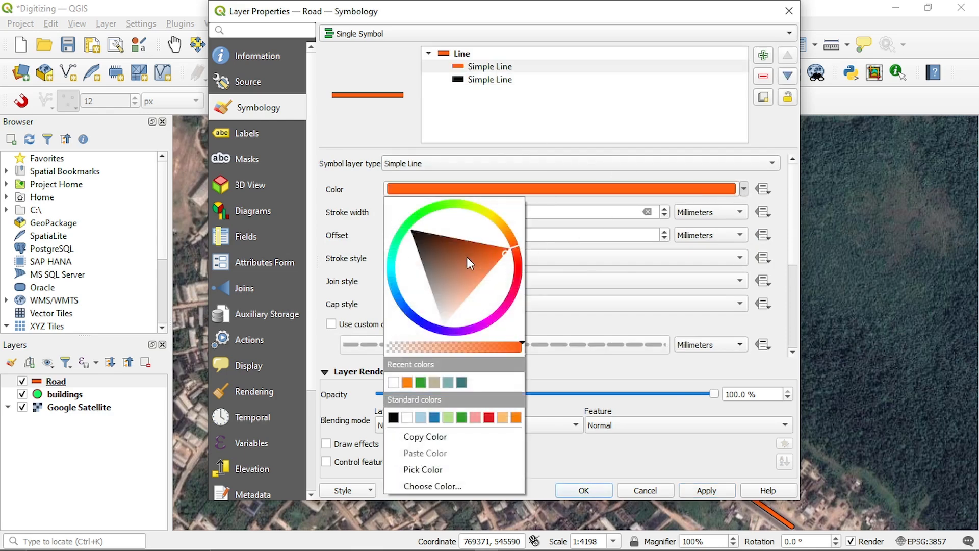
click(445, 265)
click(446, 252)
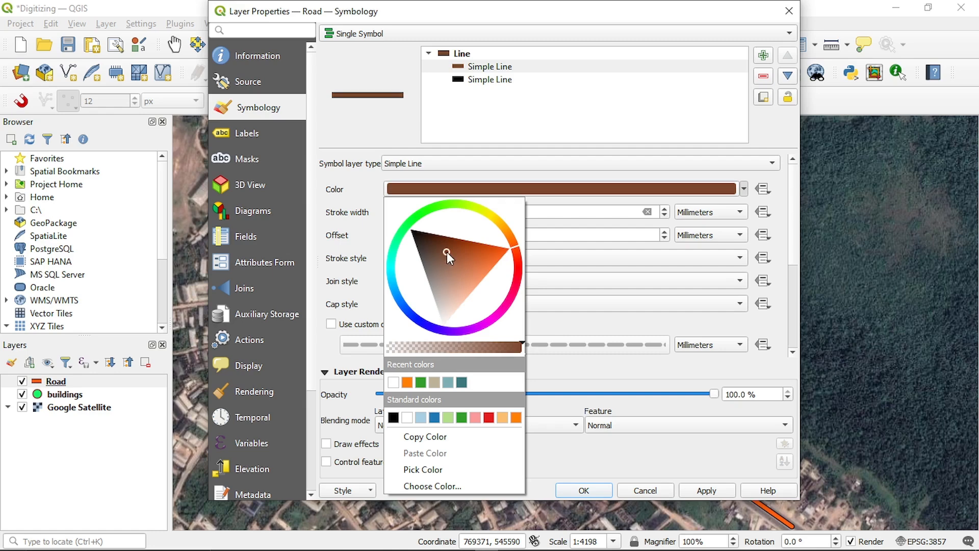
click(447, 264)
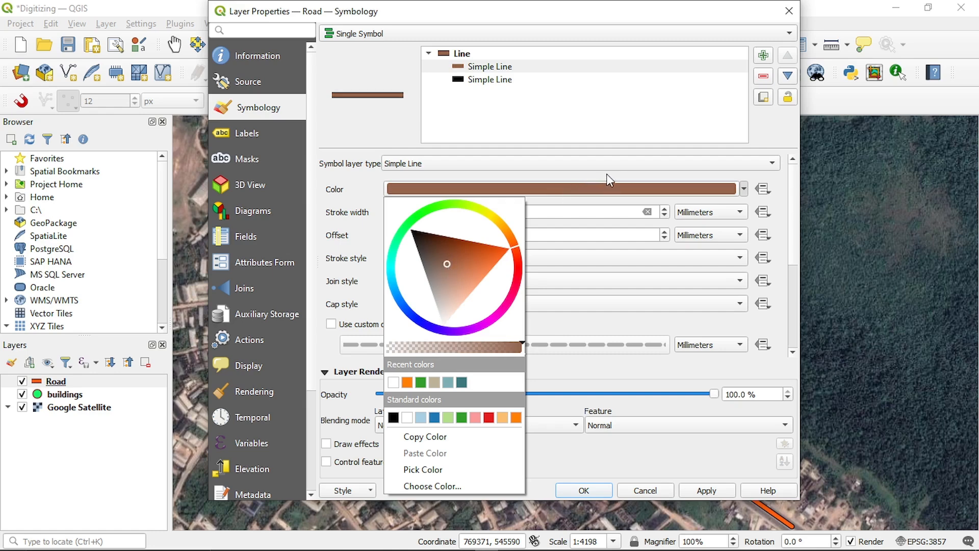
click(658, 176)
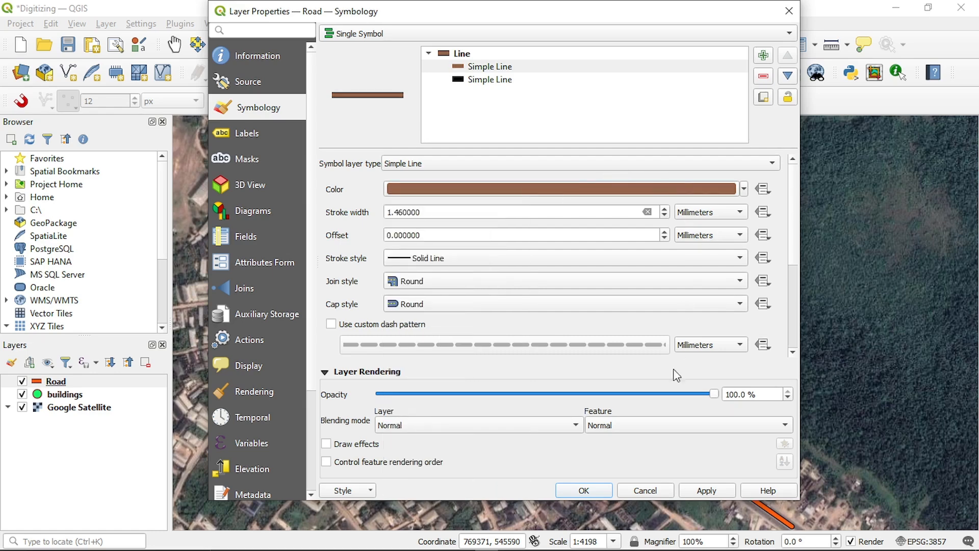
click(700, 492)
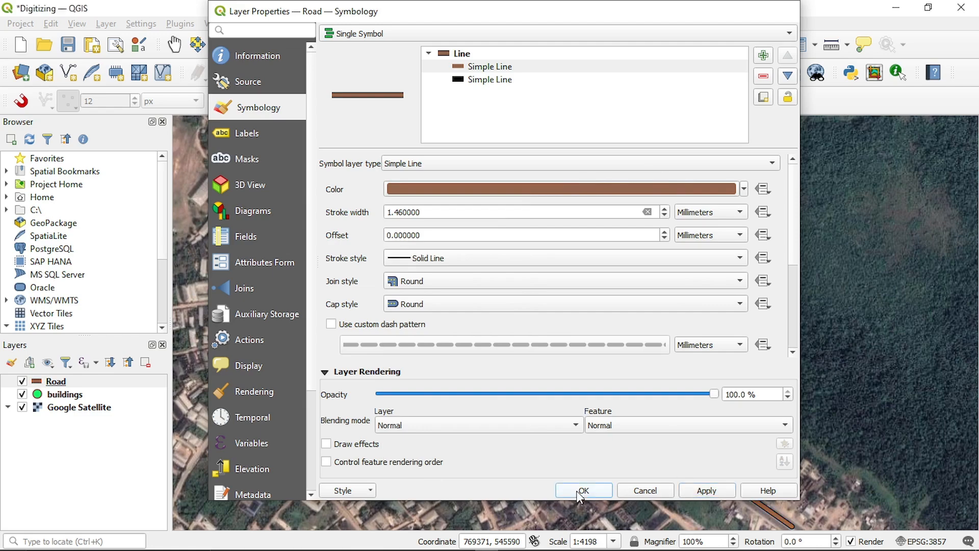
click(583, 490)
Turn on Single Labels for the Road layer, using the Name field as the label value
scroll(512, 332, down, 1)
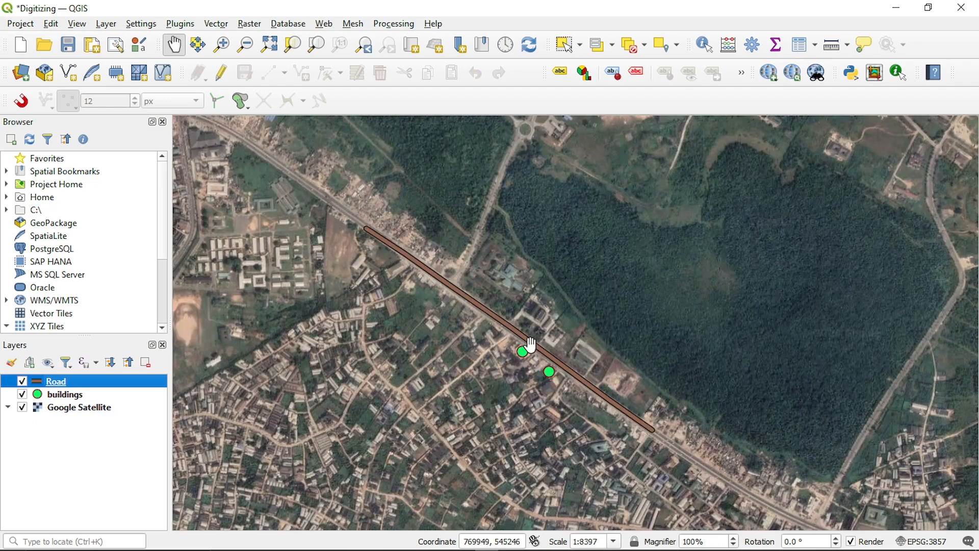
scroll(530, 345, up, 1)
scroll(530, 345, down, 1)
right_click(100, 385)
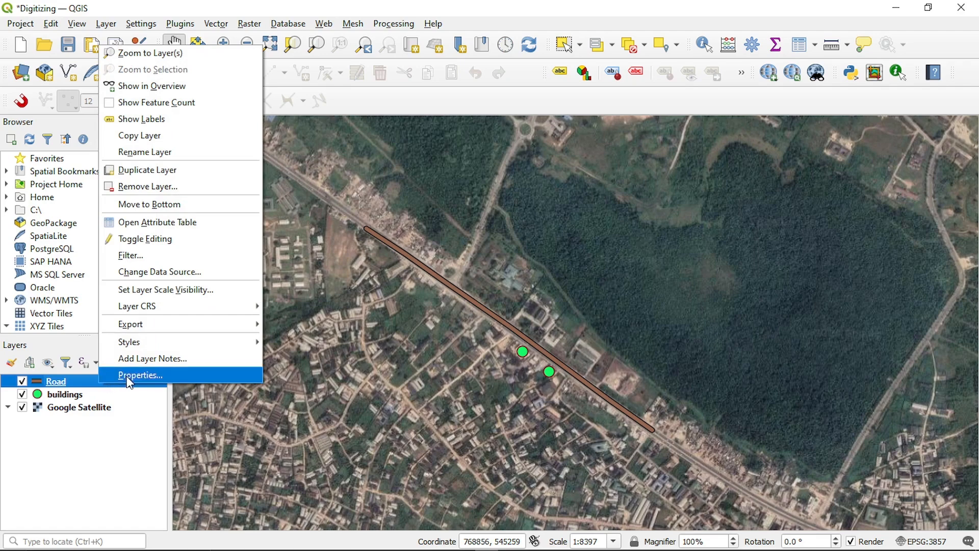
click(128, 378)
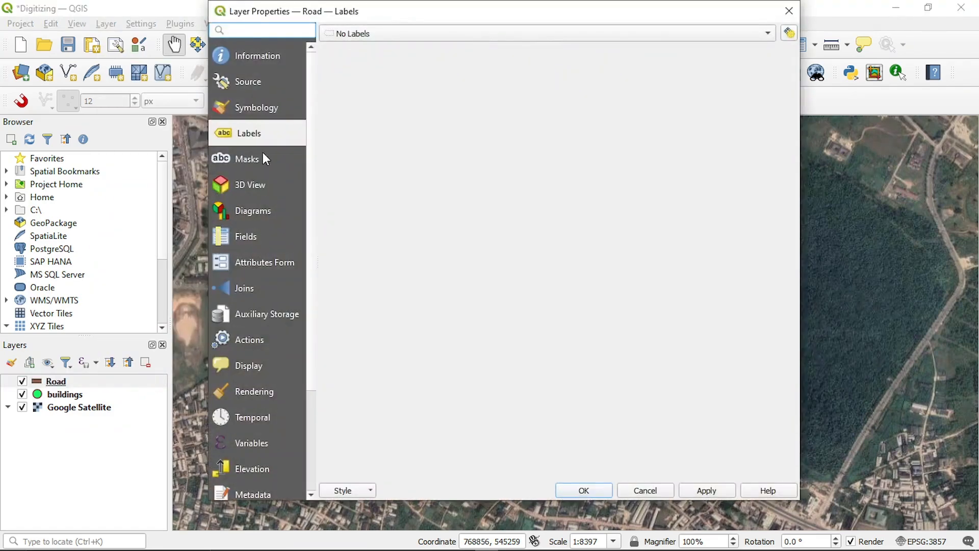
click(265, 115)
click(265, 131)
click(375, 31)
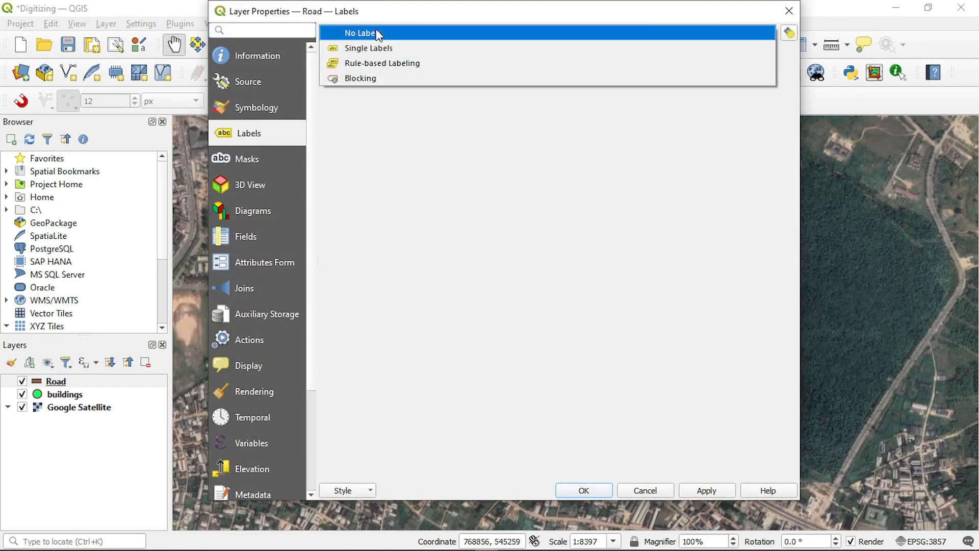
click(393, 48)
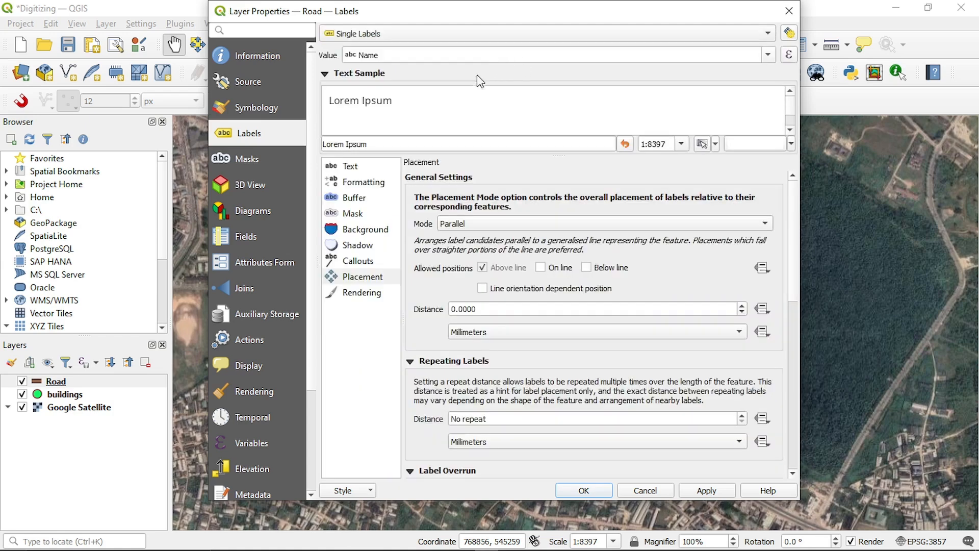
Set the Road label text color to red and apply the label settings
click(363, 168)
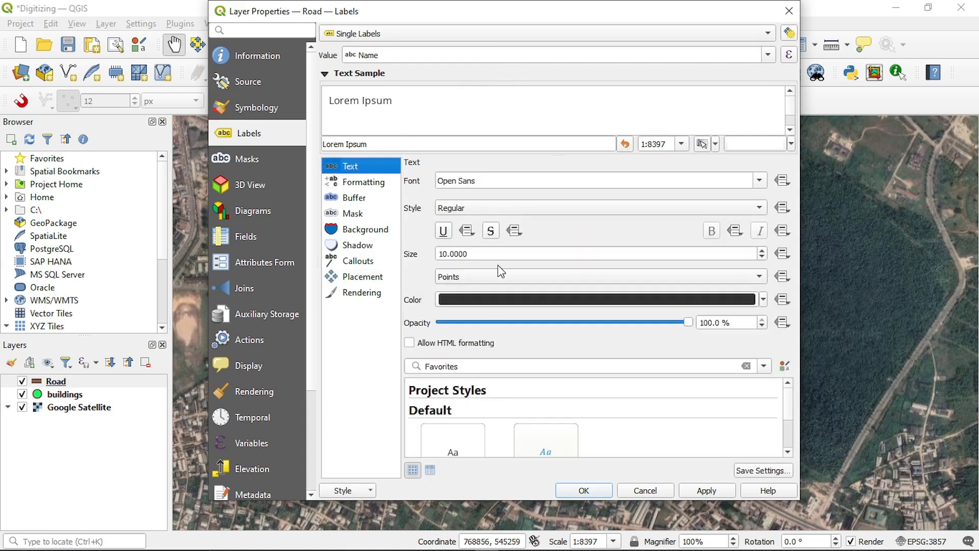
click(763, 300)
click(521, 87)
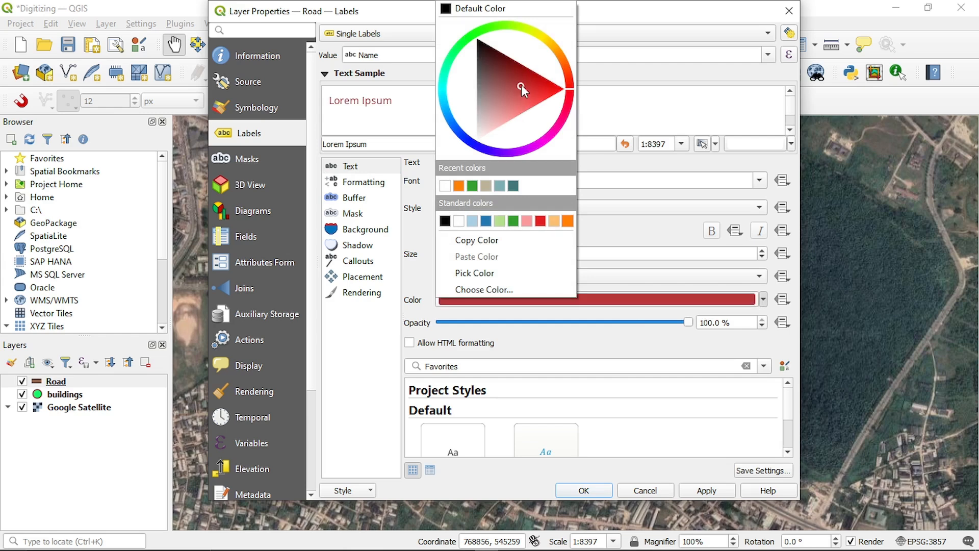
drag(528, 79, 533, 91)
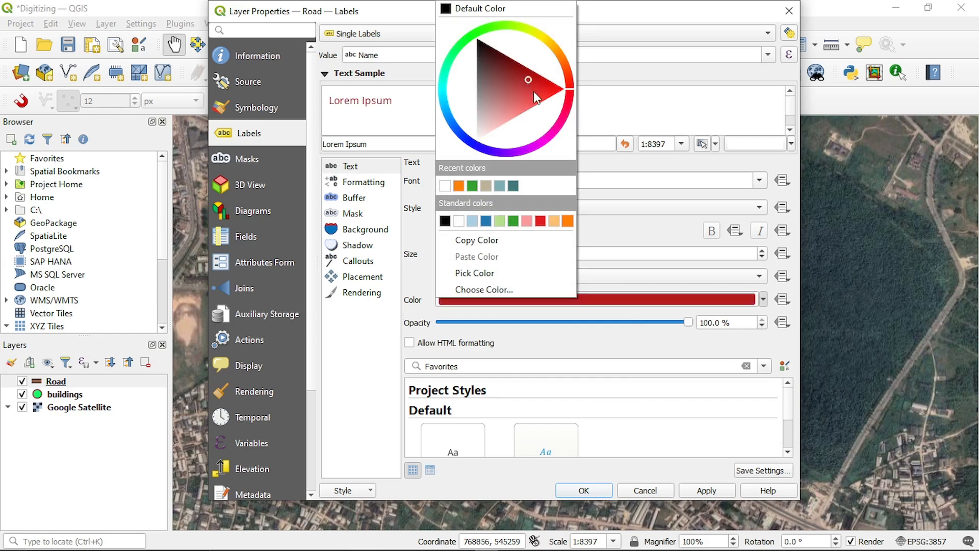
click(674, 235)
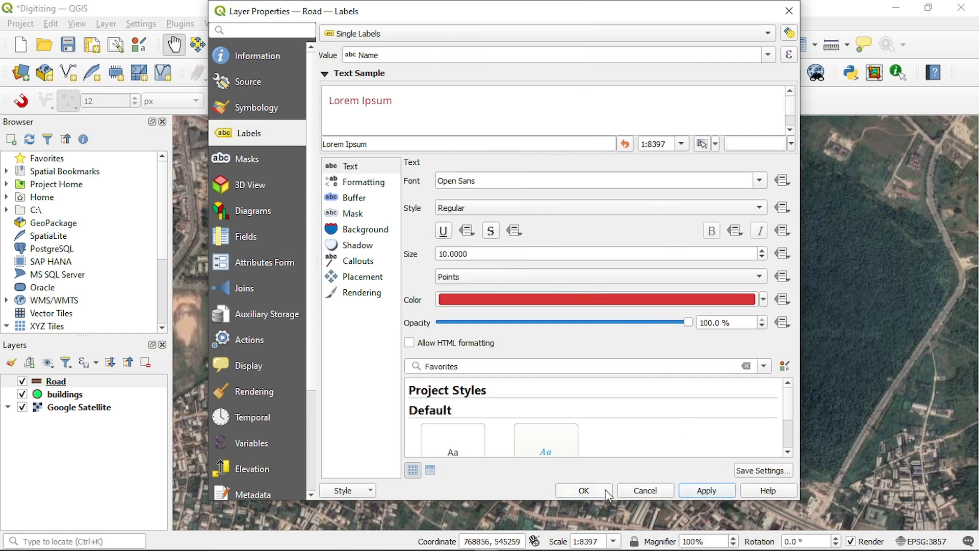
click(592, 489)
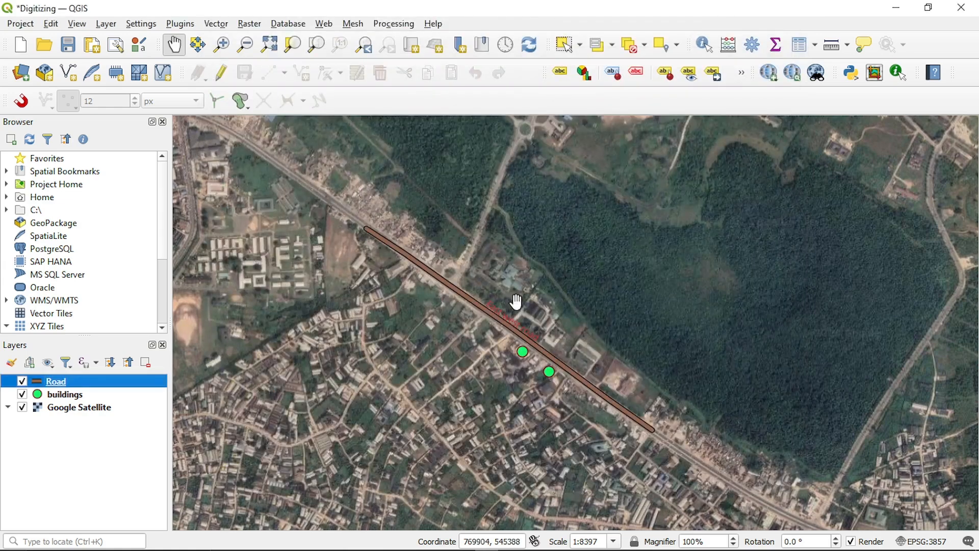
Turn on Single Labels for the buildings layer, using the Name field as the label value
scroll(519, 347, up, 2)
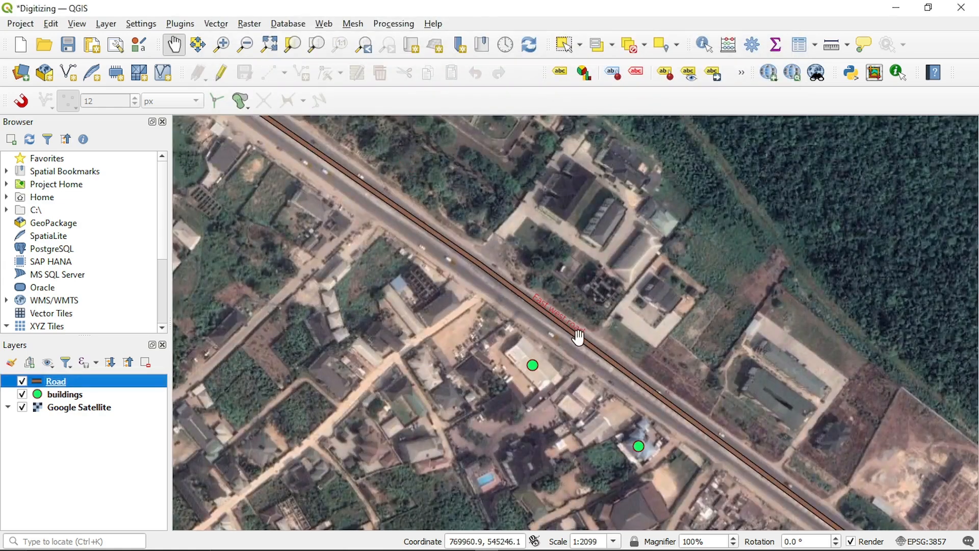
scroll(573, 334, down, 1)
click(75, 395)
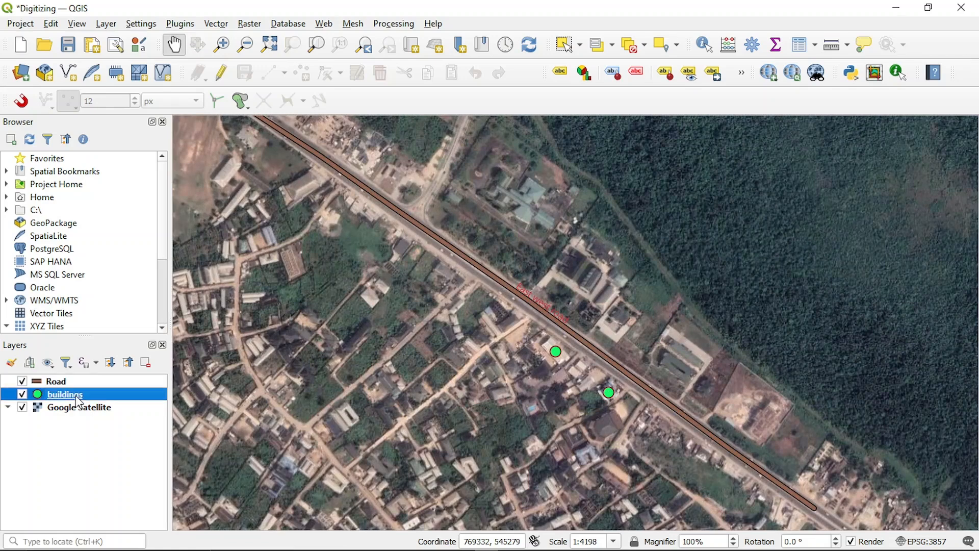
right_click(75, 396)
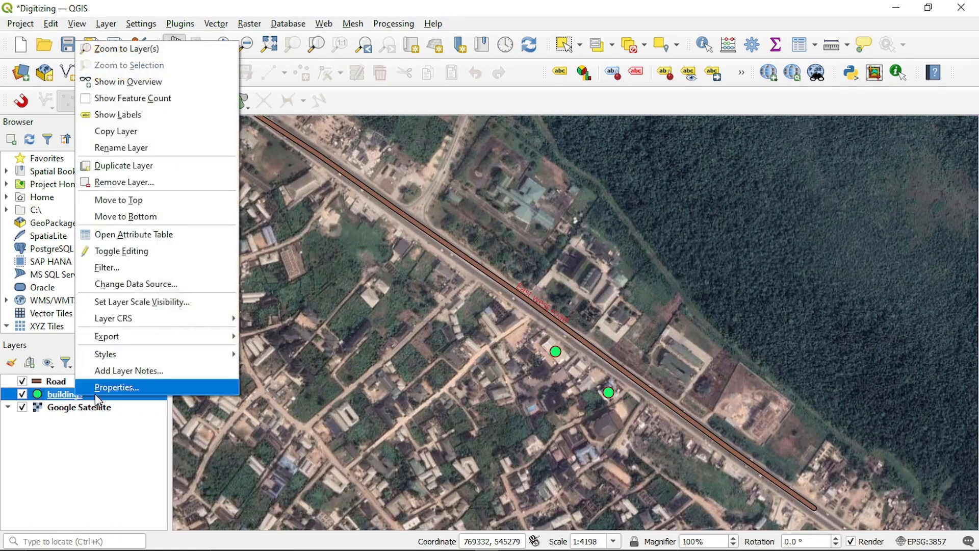
click(95, 393)
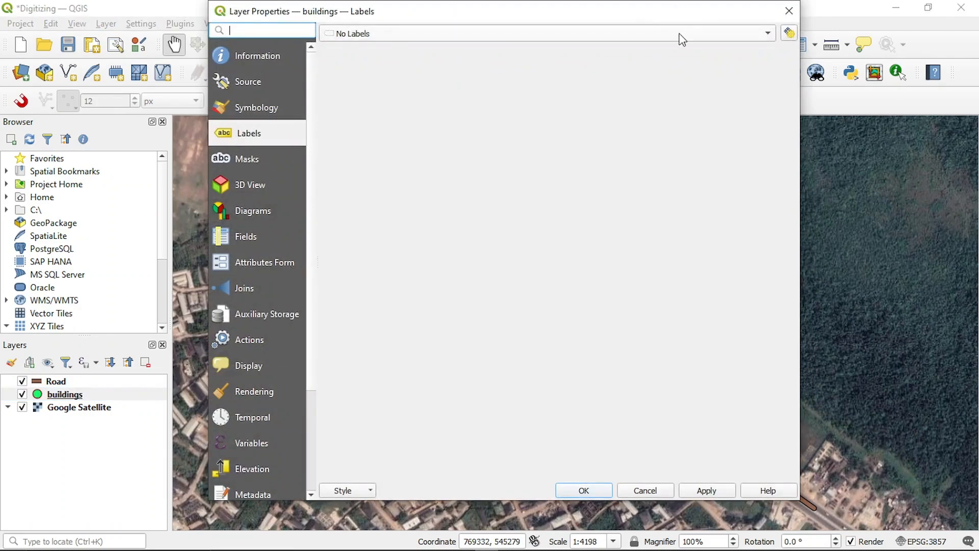
click(682, 40)
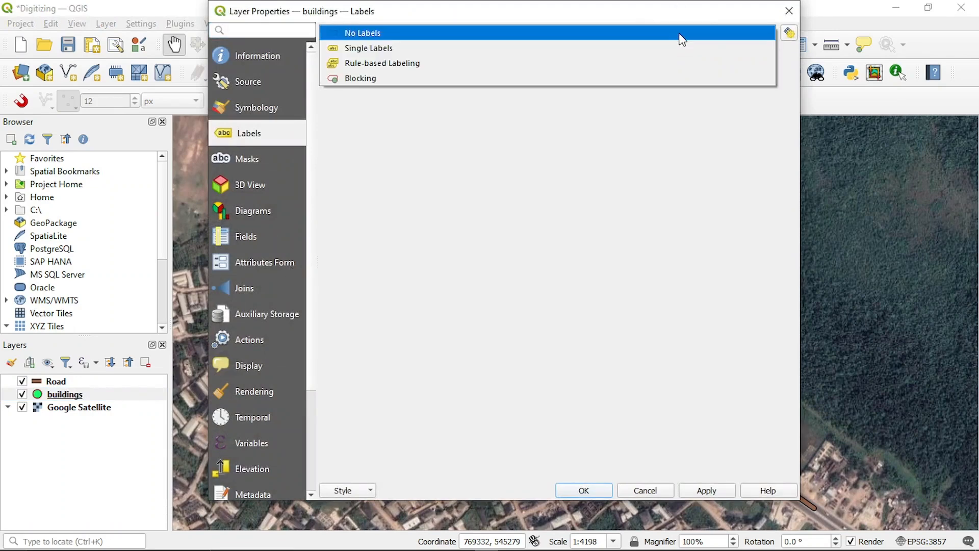
click(638, 51)
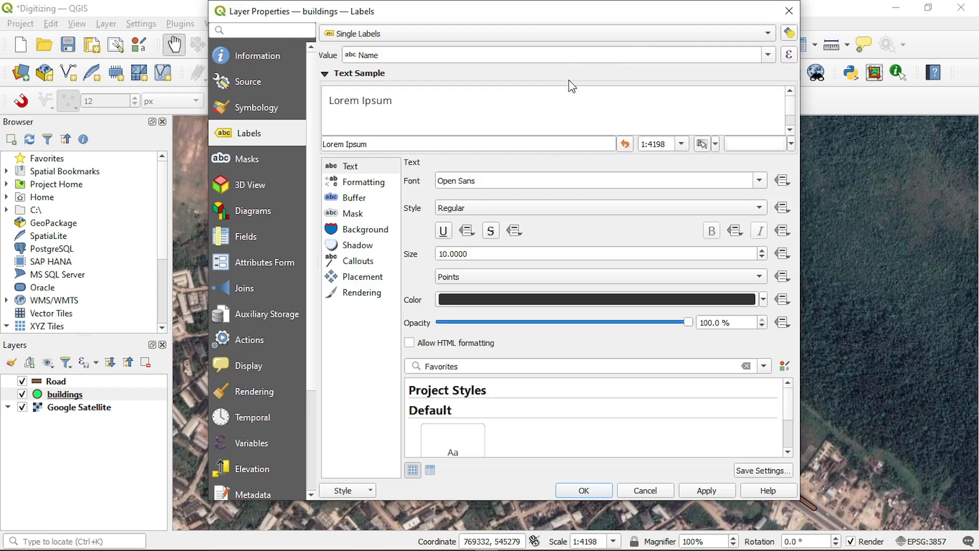
Set the buildings label text color to dark blue and apply the label settings
click(675, 299)
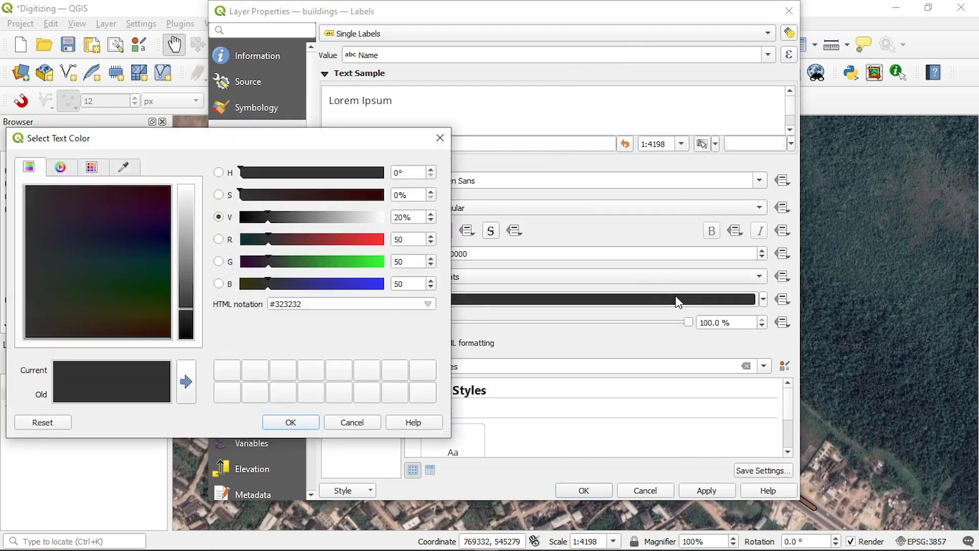
click(447, 137)
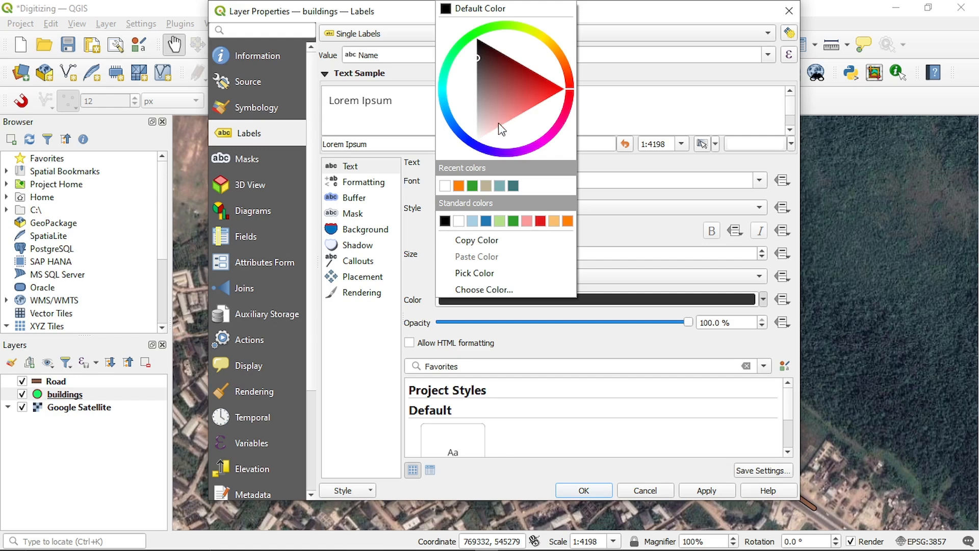
click(475, 142)
drag(478, 134, 515, 116)
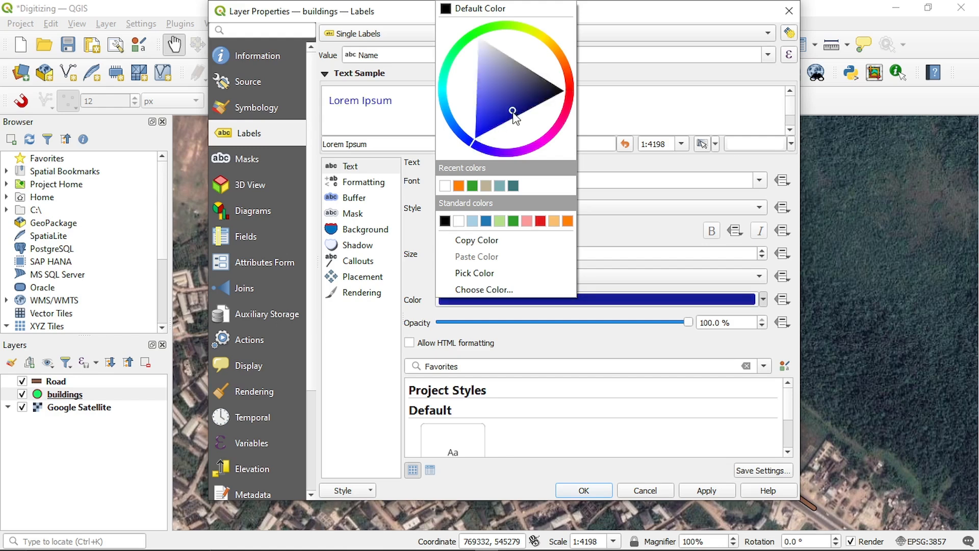
click(644, 247)
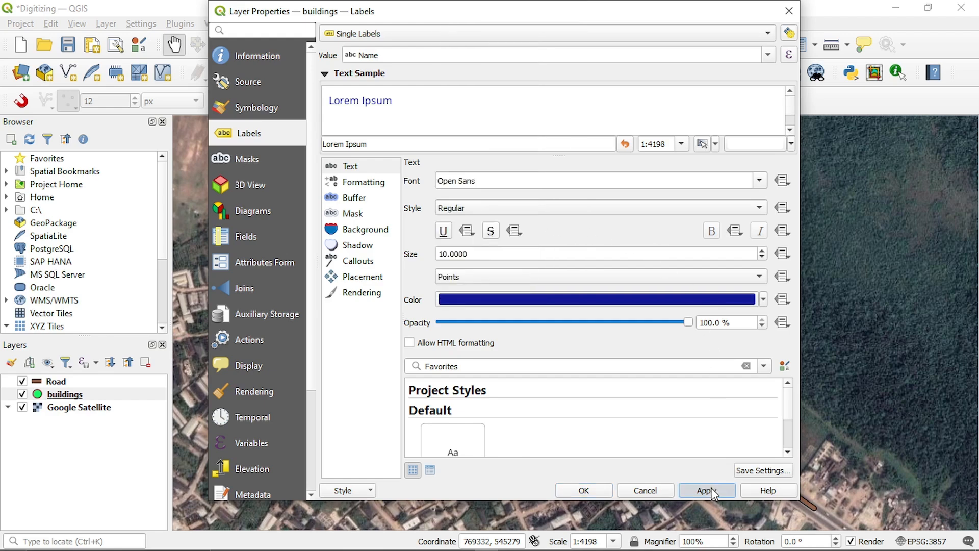
click(586, 489)
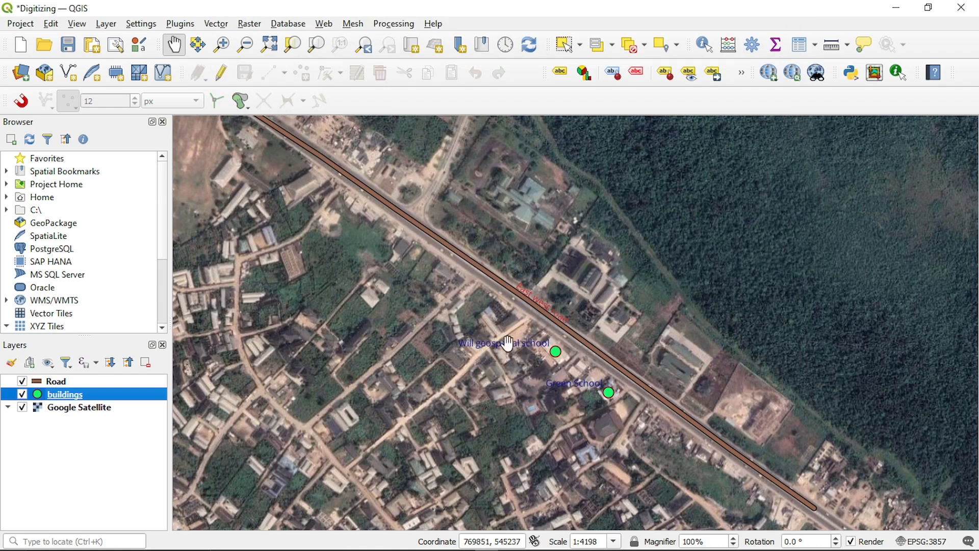
Hide the Google Satellite layer to check the labelled road and building points alone, then show it again
click(22, 407)
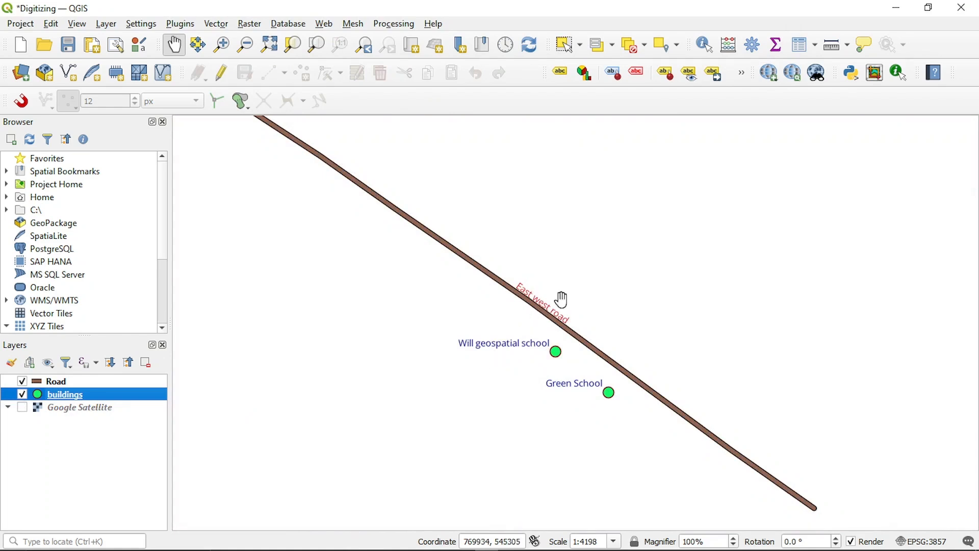
scroll(594, 272, down, 1)
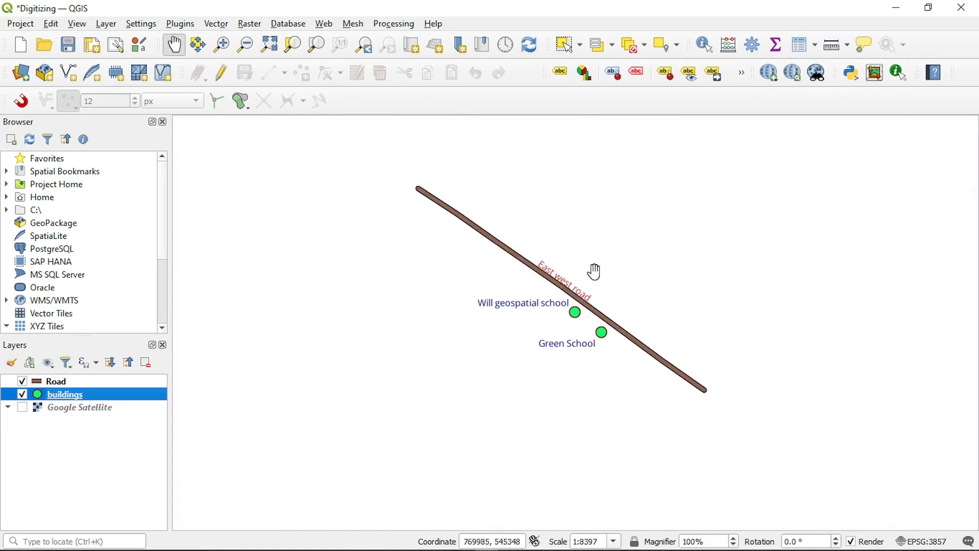
scroll(599, 280, up, 1)
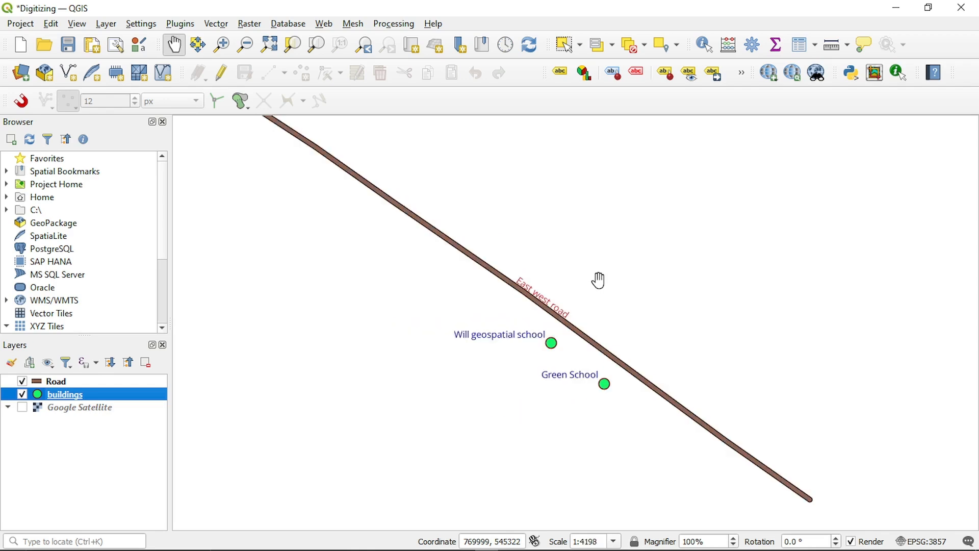
click(23, 407)
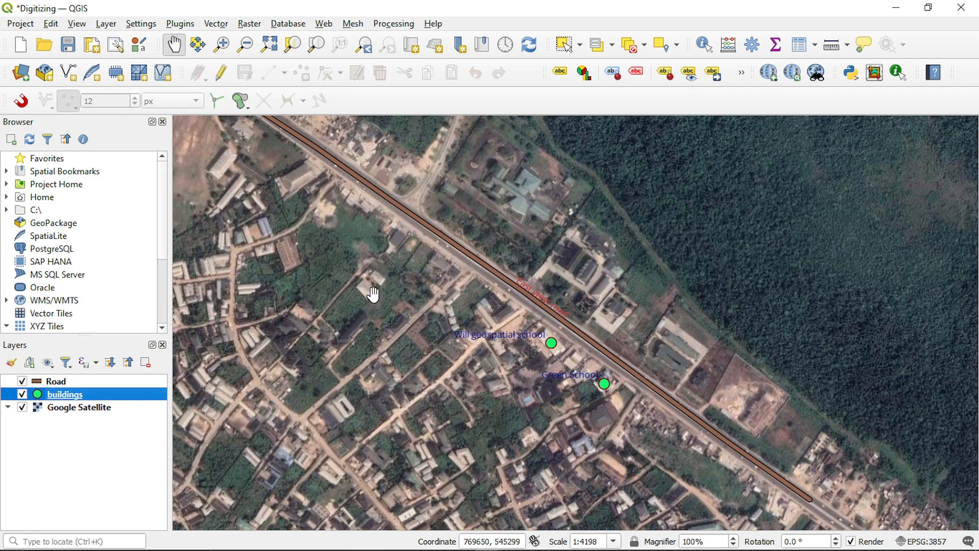
Examine the satellite imagery west of the digitized road, around the river and the bridge crossing it
scroll(373, 295, down, 1)
scroll(345, 271, down, 1)
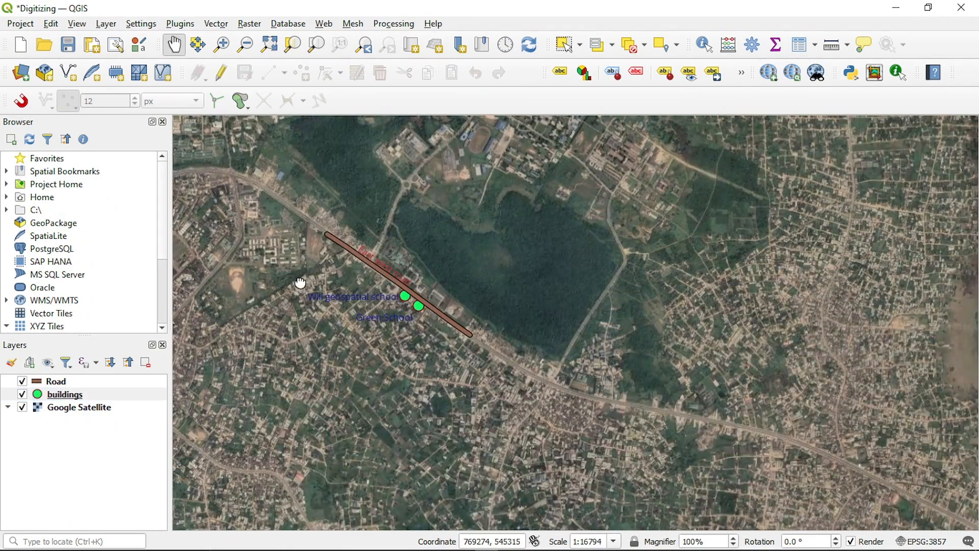
drag(300, 282, 425, 273)
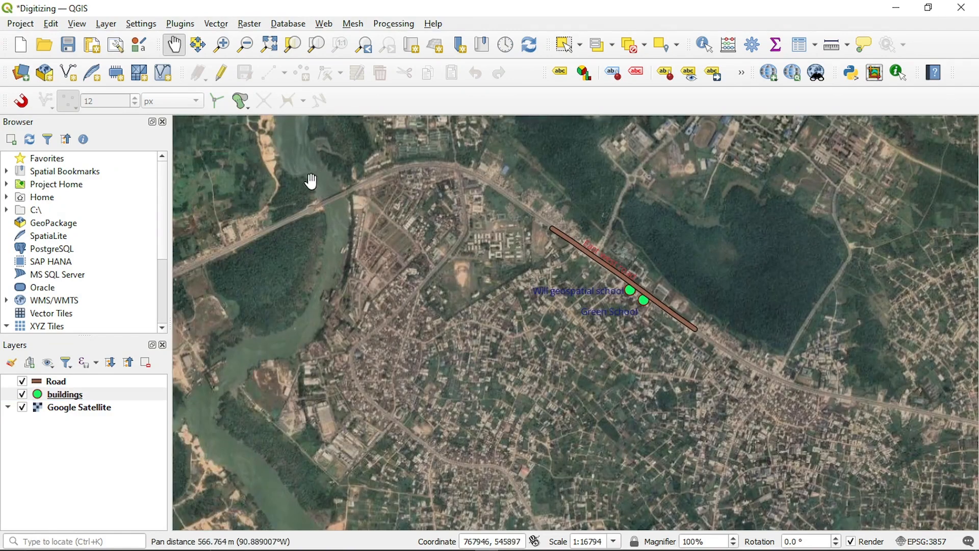
drag(282, 191, 384, 301)
drag(402, 149, 408, 212)
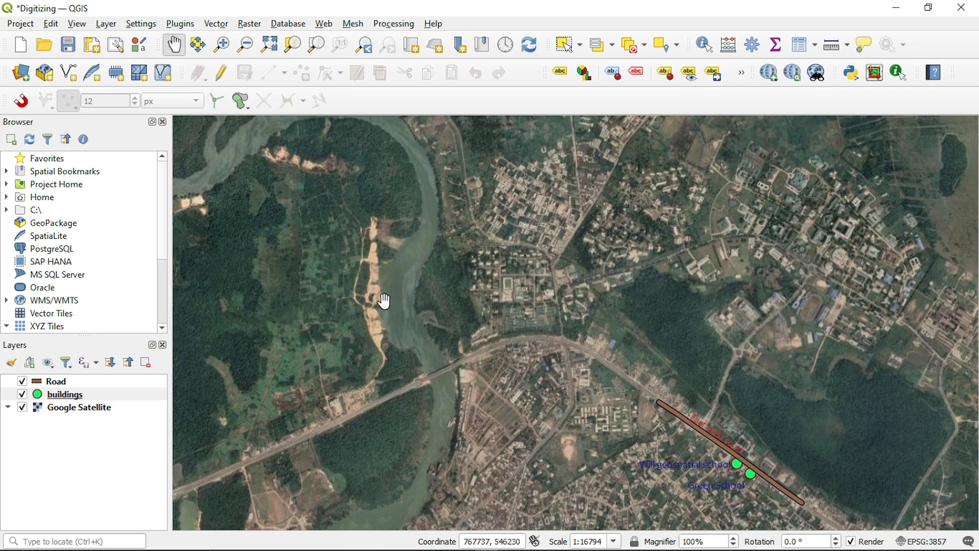
drag(421, 456, 401, 385)
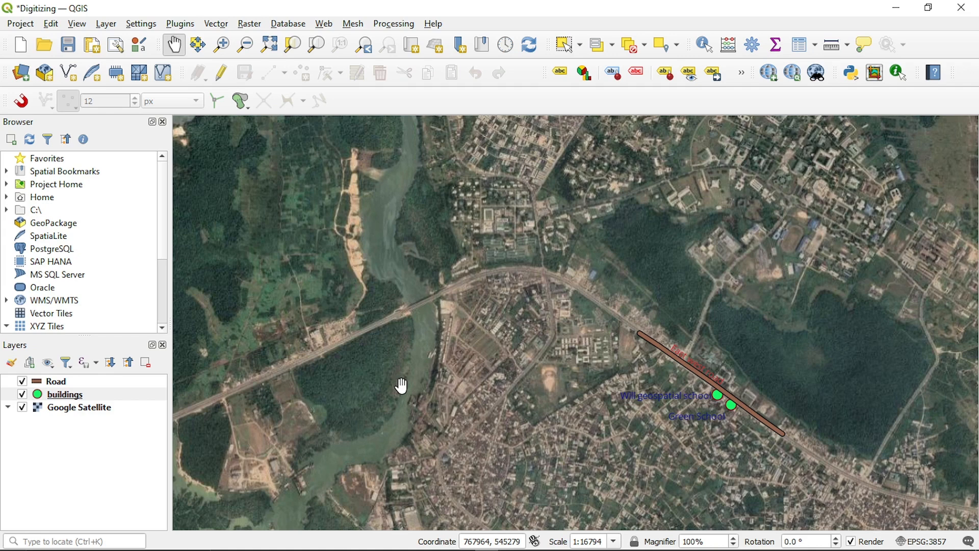
Start a new shapefile layer named Land use in the Digitized files folder, with Polygon as its geometry type
drag(587, 344, 528, 332)
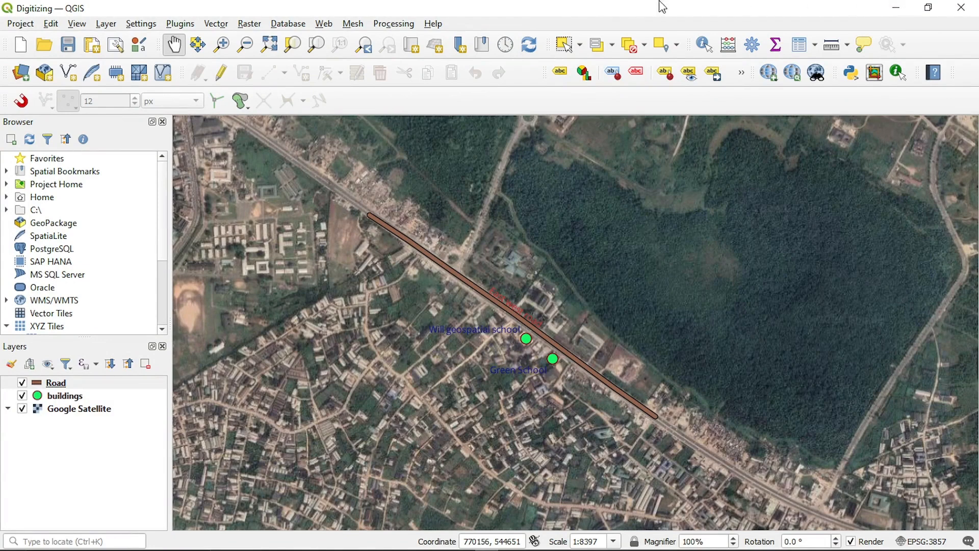
click(106, 24)
mouse_move(196, 56)
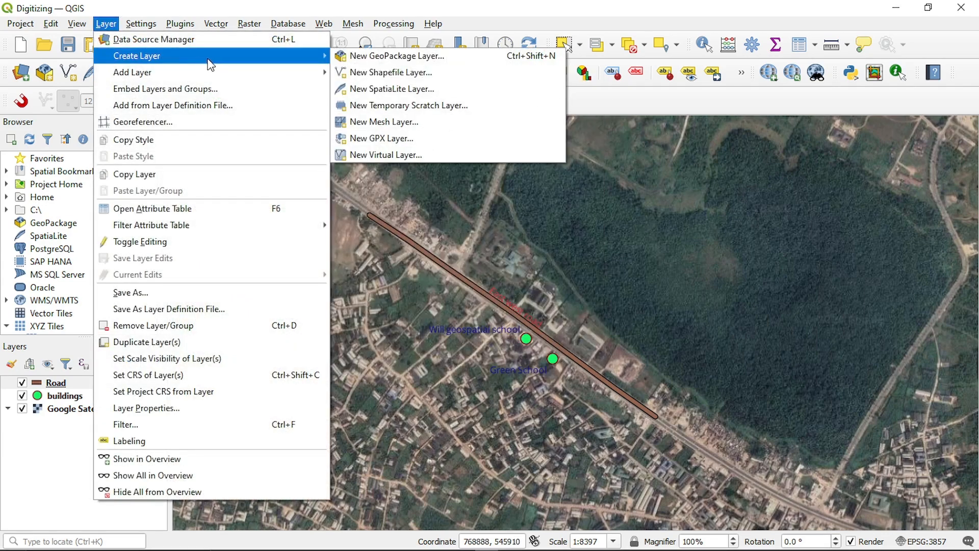
click(365, 75)
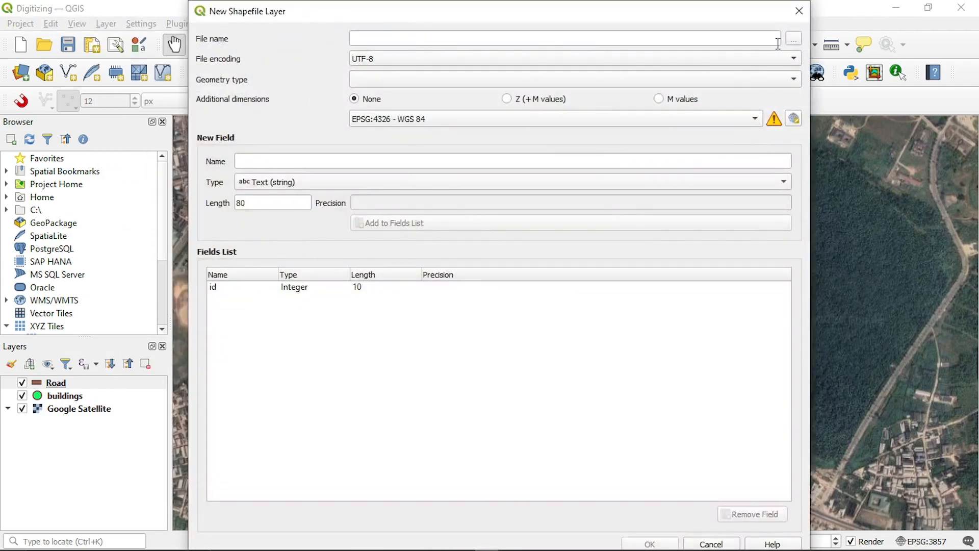
click(794, 39)
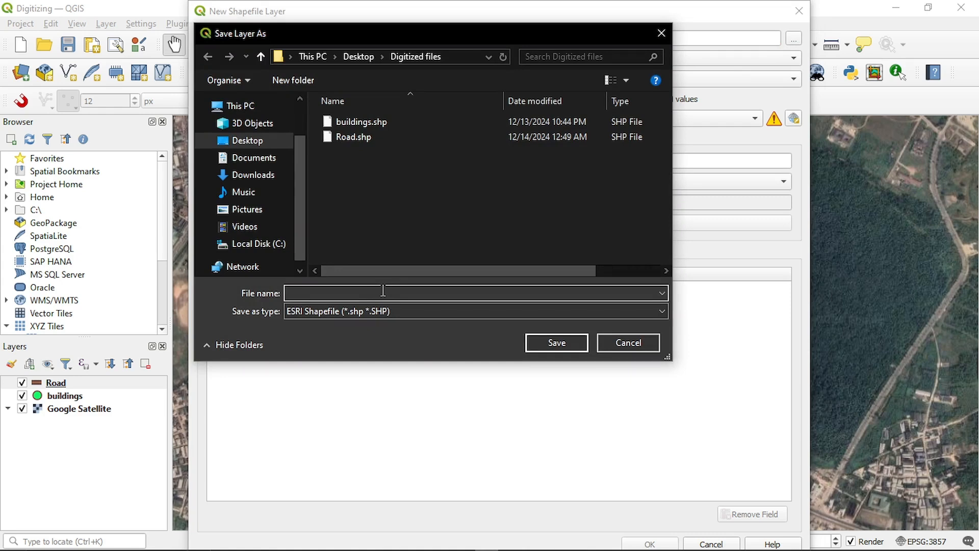
text(Land use)
click(562, 344)
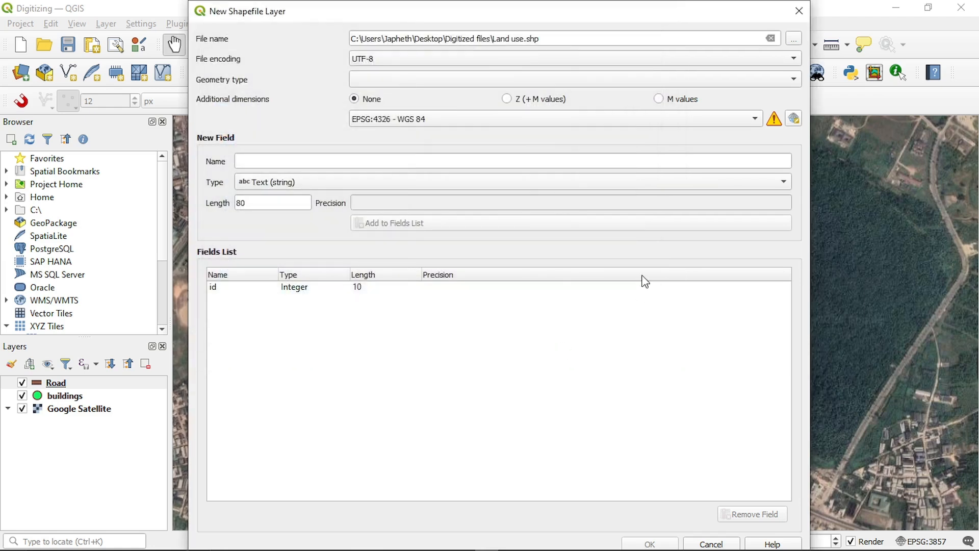
click(602, 83)
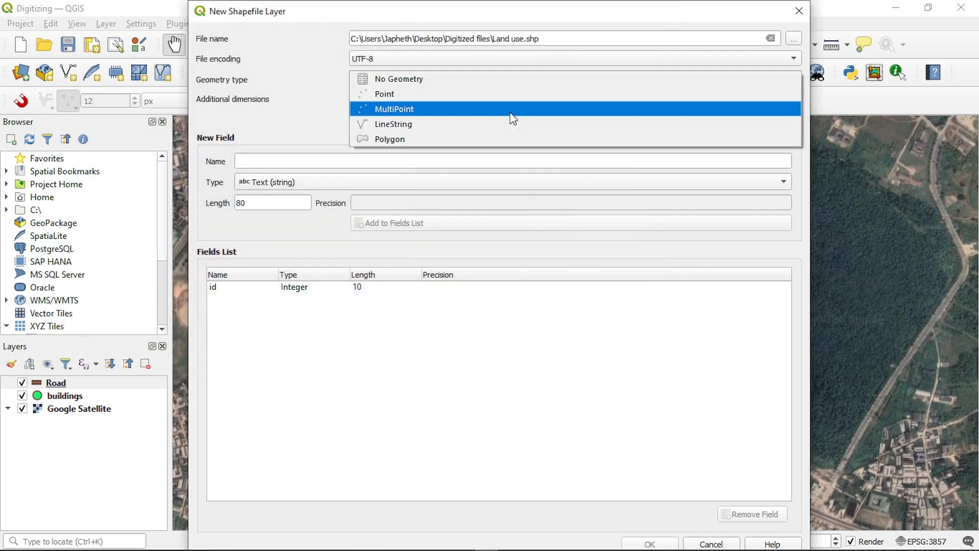
click(470, 141)
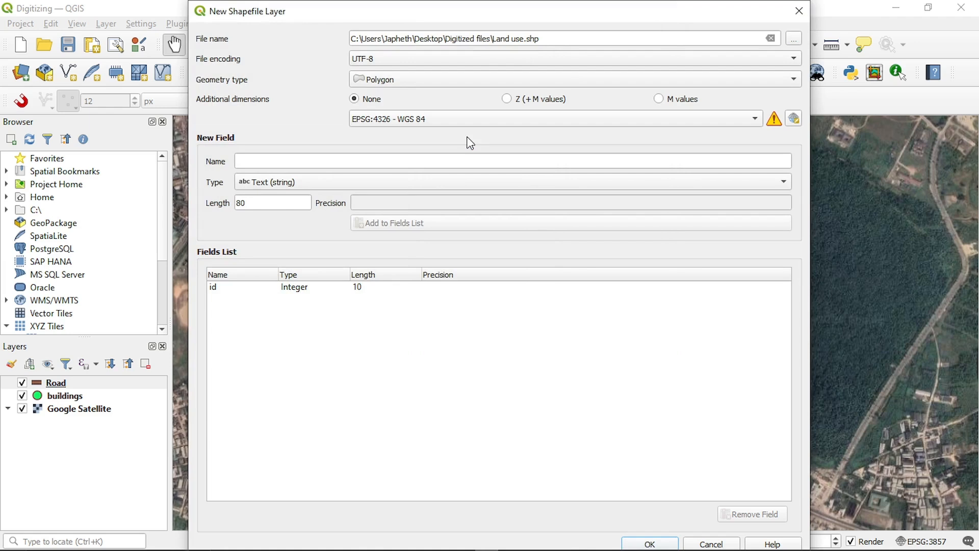
Add text fields Name and Type, each 80 long, and create the Land use layer in EPSG:4326 - WGS 84
click(454, 161)
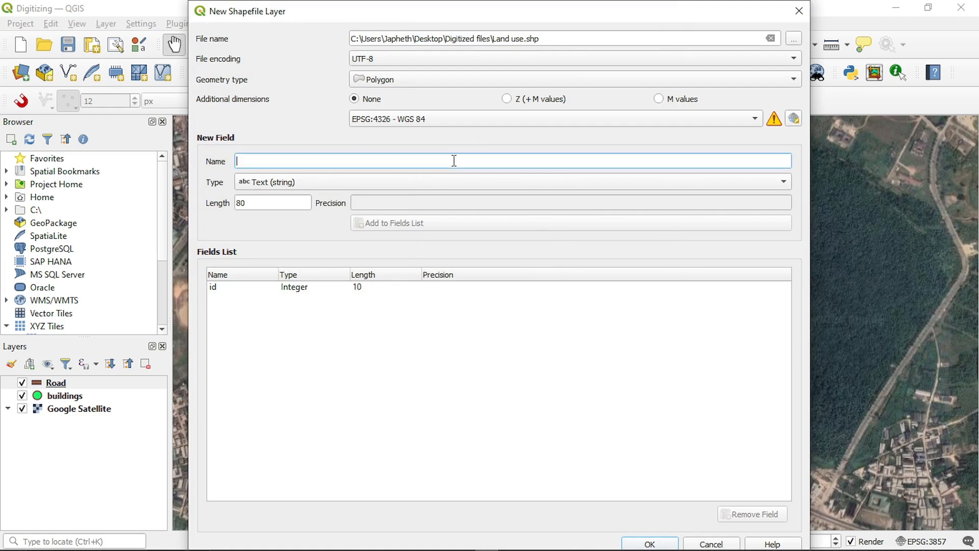
text(Name)
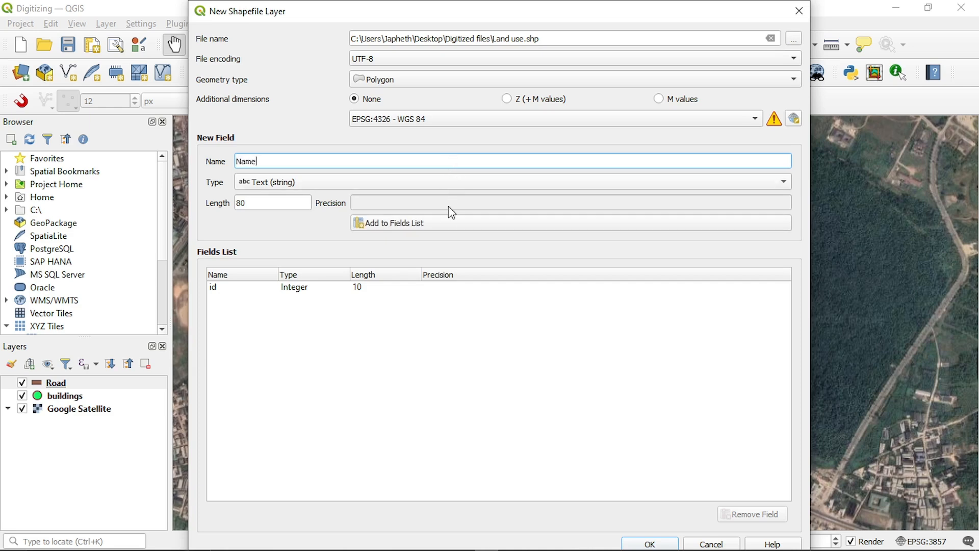
click(449, 225)
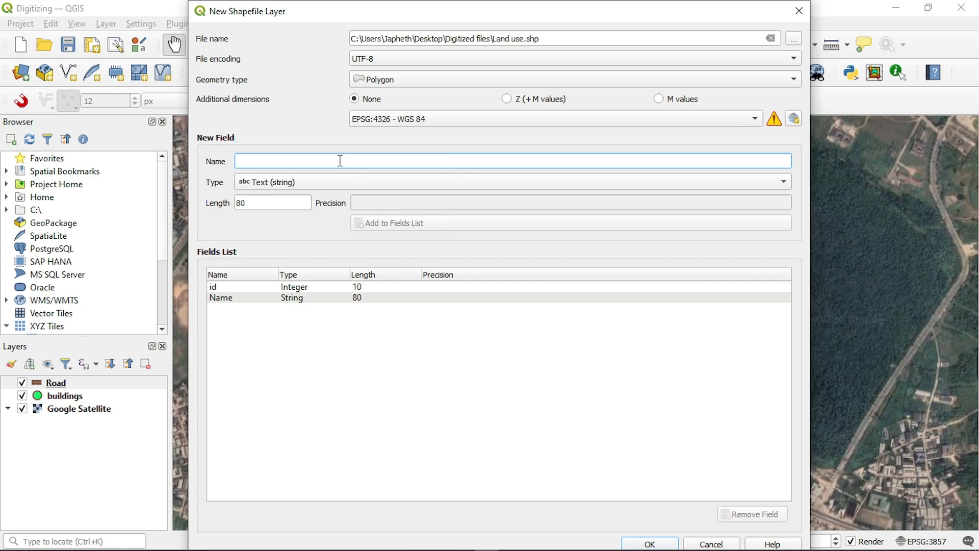
text(Typ)
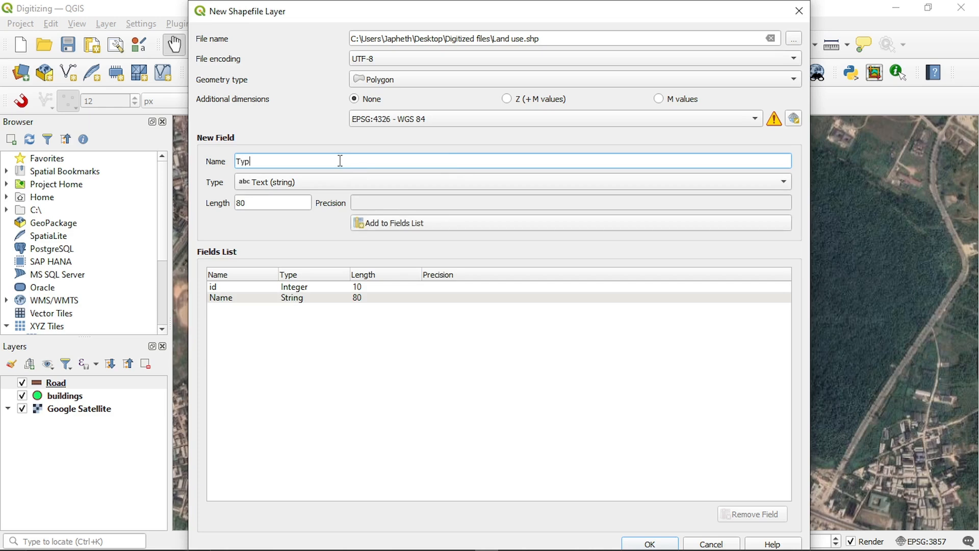
text(e)
click(402, 229)
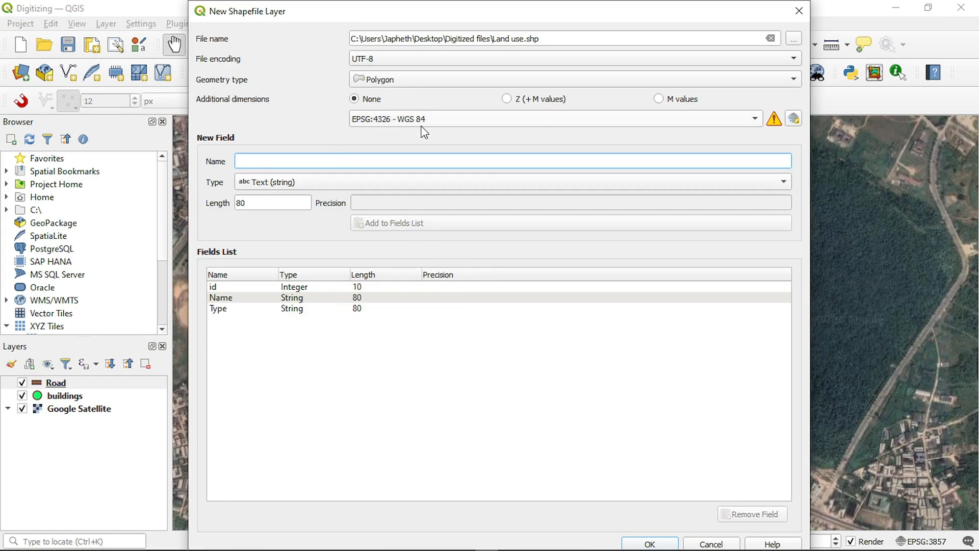
mouse_move(427, 122)
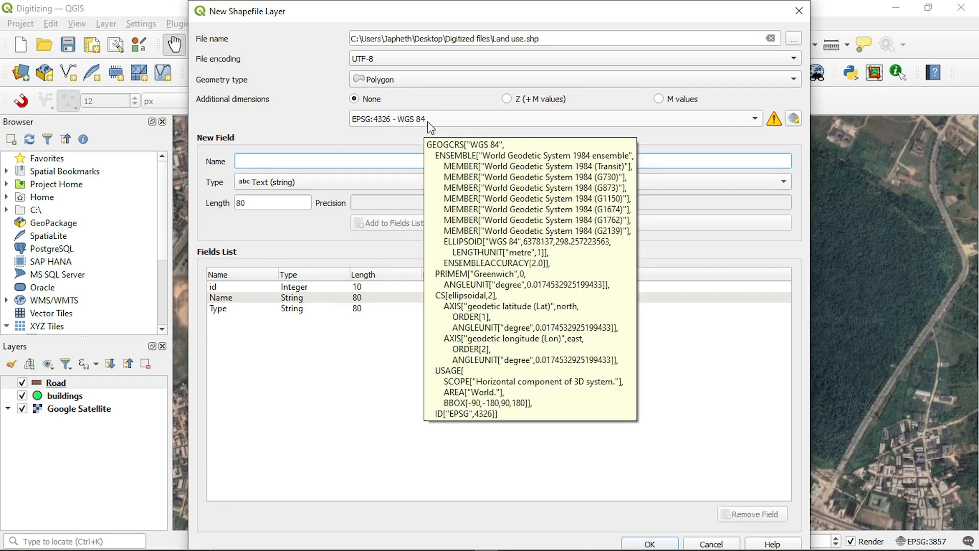
click(655, 543)
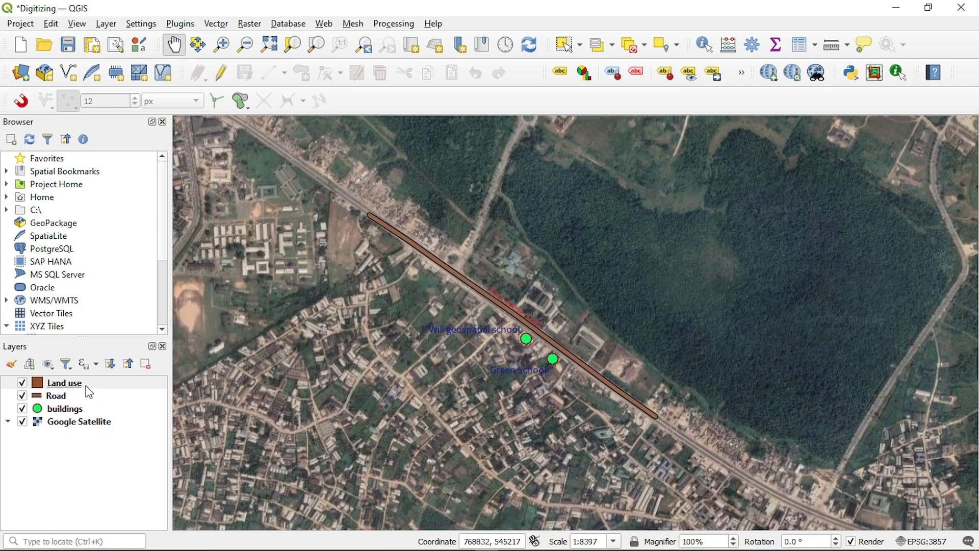
Enable editing on the Land use layer and digitize a four-corner polygon around the cleared construction plot northeast of the digitized road
click(228, 72)
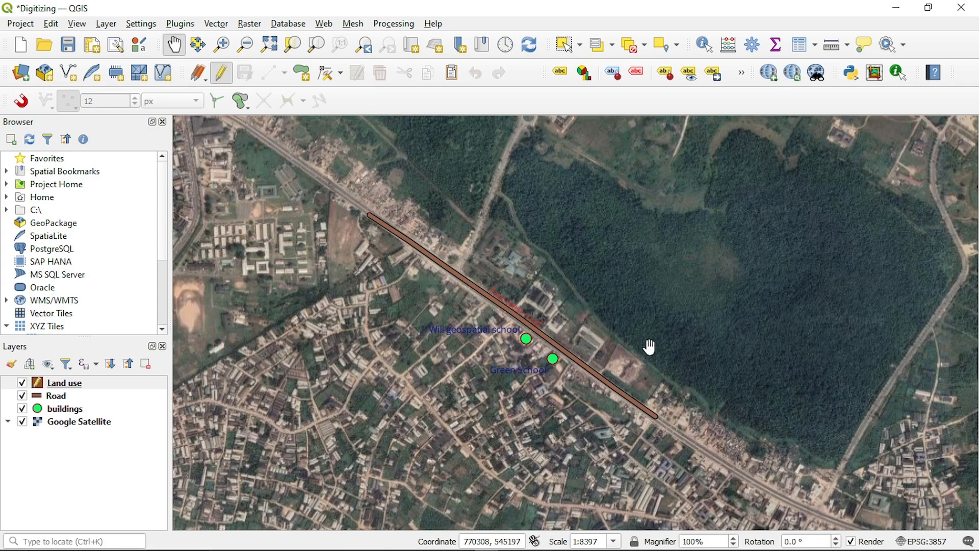
scroll(635, 357, up, 1)
scroll(630, 363, up, 1)
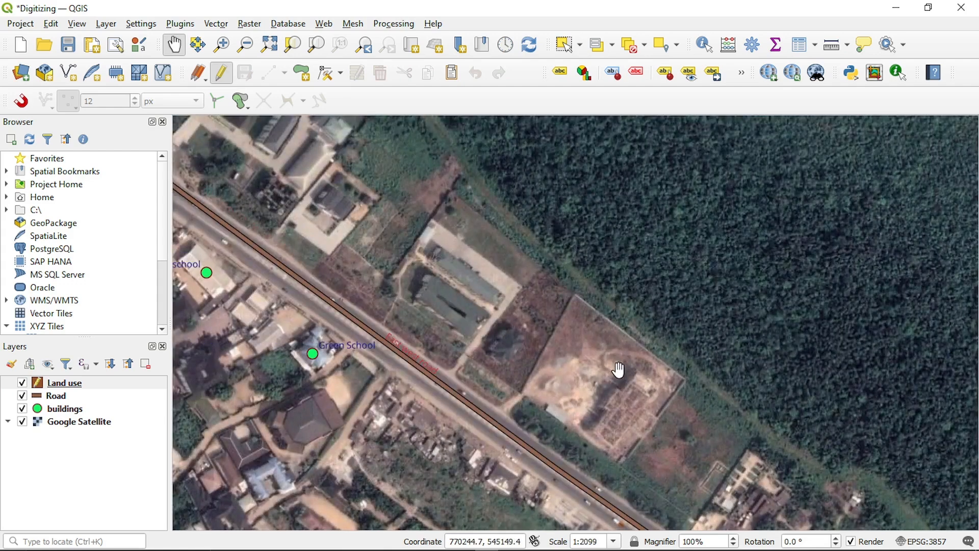
drag(618, 367, 599, 330)
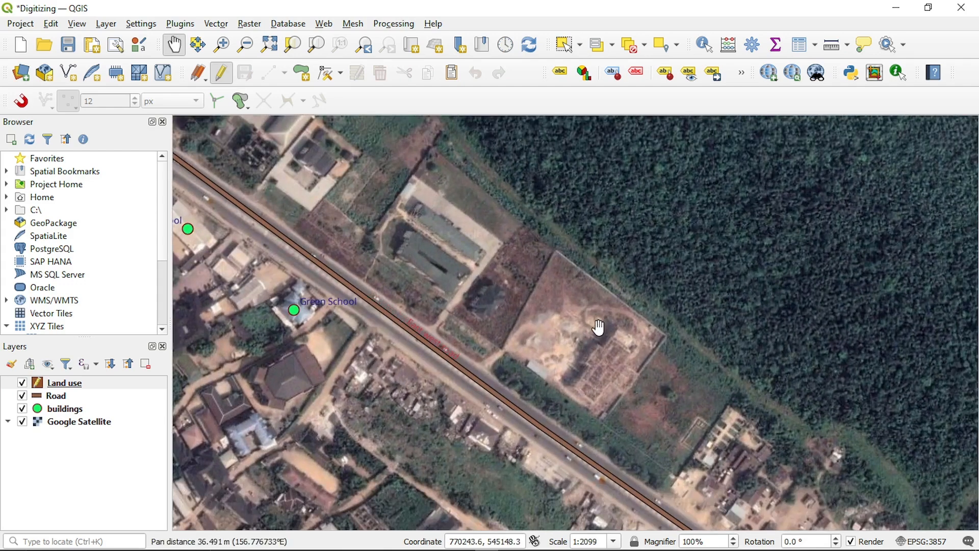
click(301, 74)
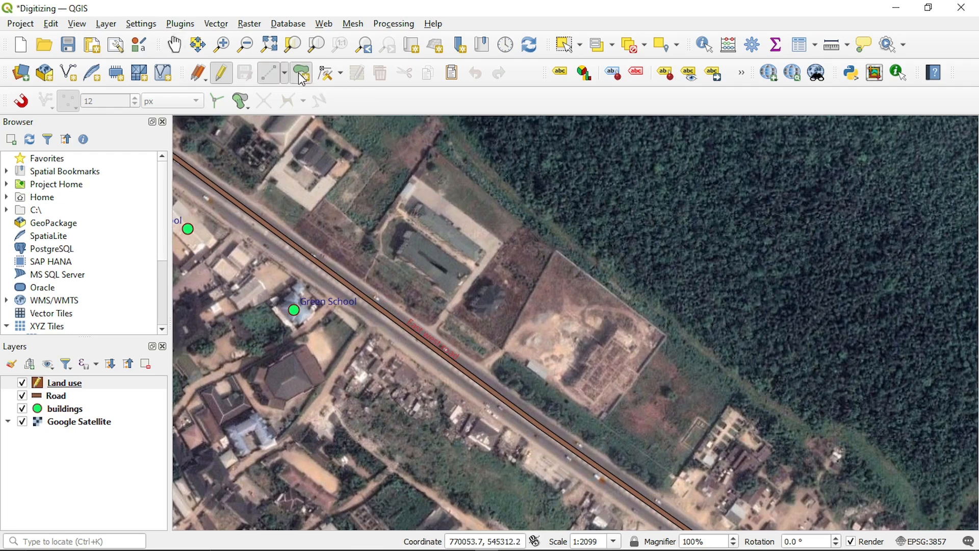
click(501, 347)
click(554, 251)
click(666, 334)
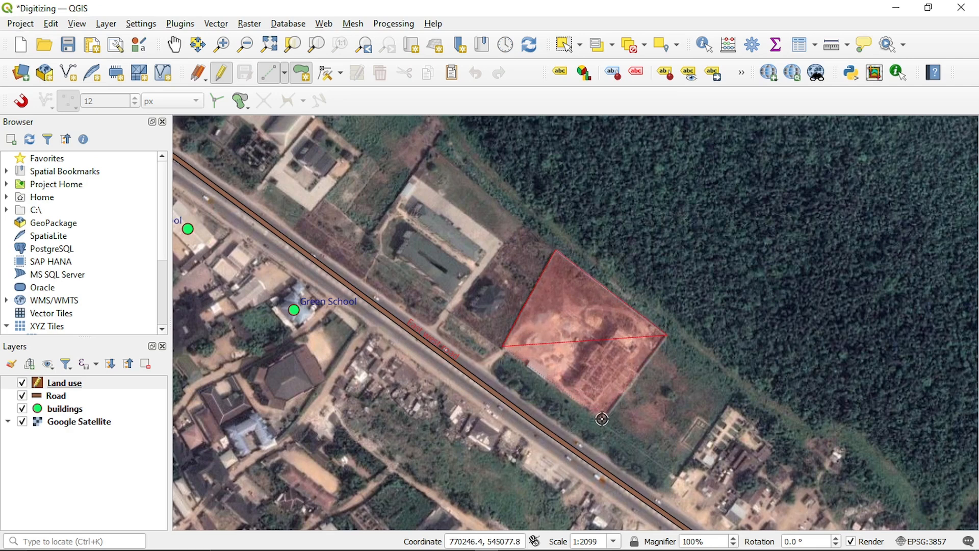
click(601, 418)
right_click(601, 418)
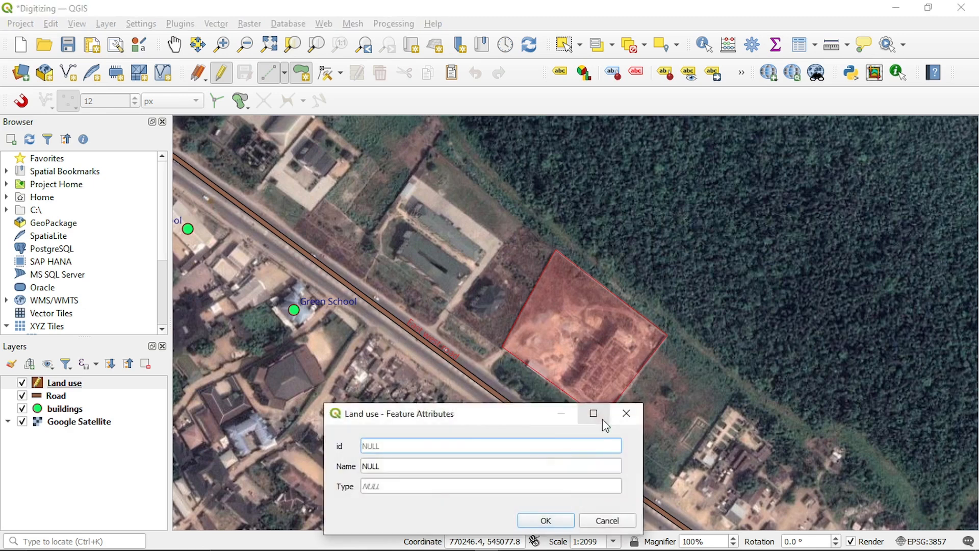
Give the construction plot polygon the Name Estate and the Type Built area, and save its attributes
click(403, 465)
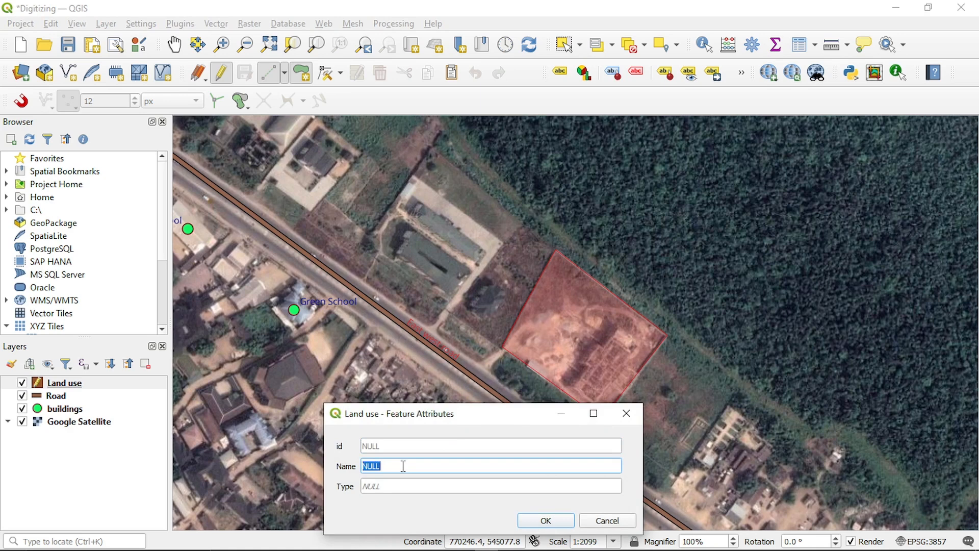
text(Estate)
click(396, 485)
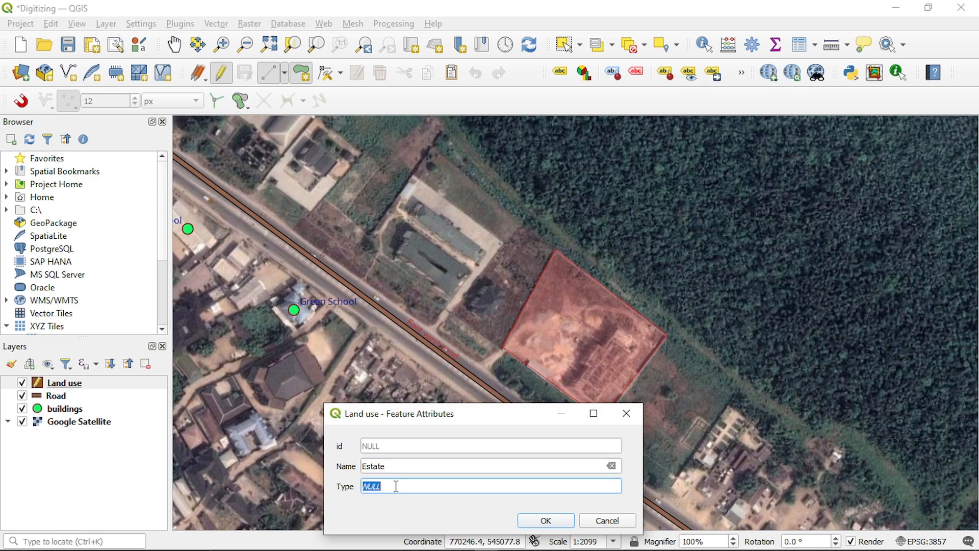
text(Built area)
click(549, 525)
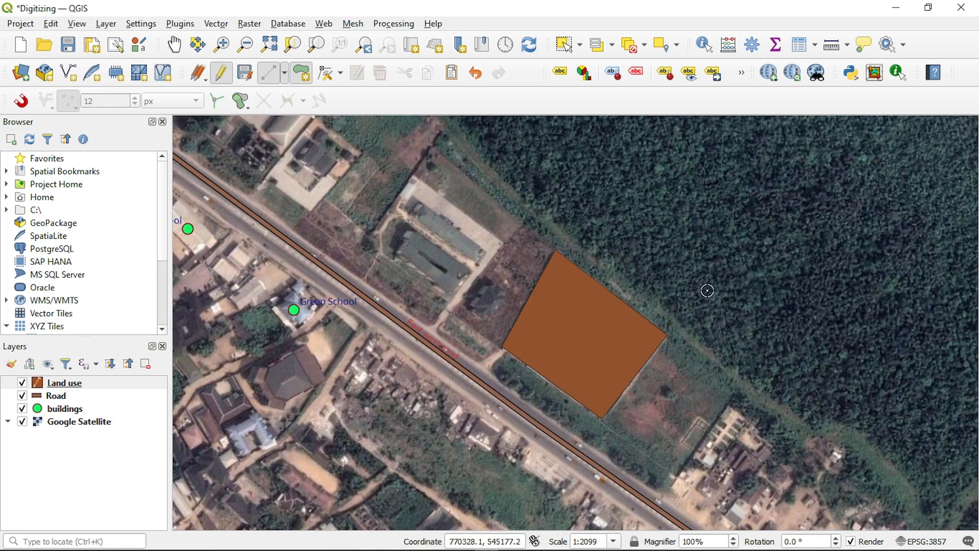
Digitize a Land use polygon along the outline of the isolated, elongated forest patch in the open grassland northeast of the campus buildings
scroll(707, 290, down, 2)
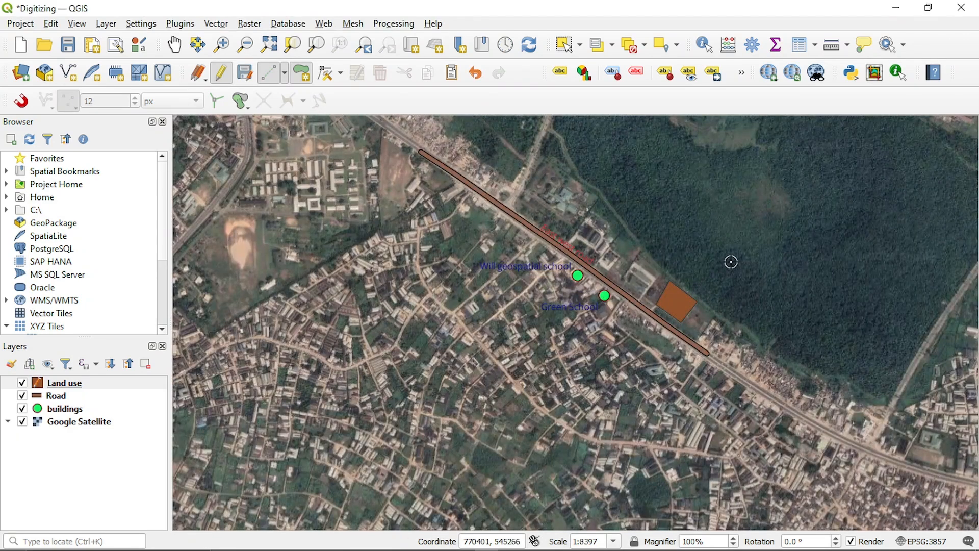
drag(779, 239, 633, 452)
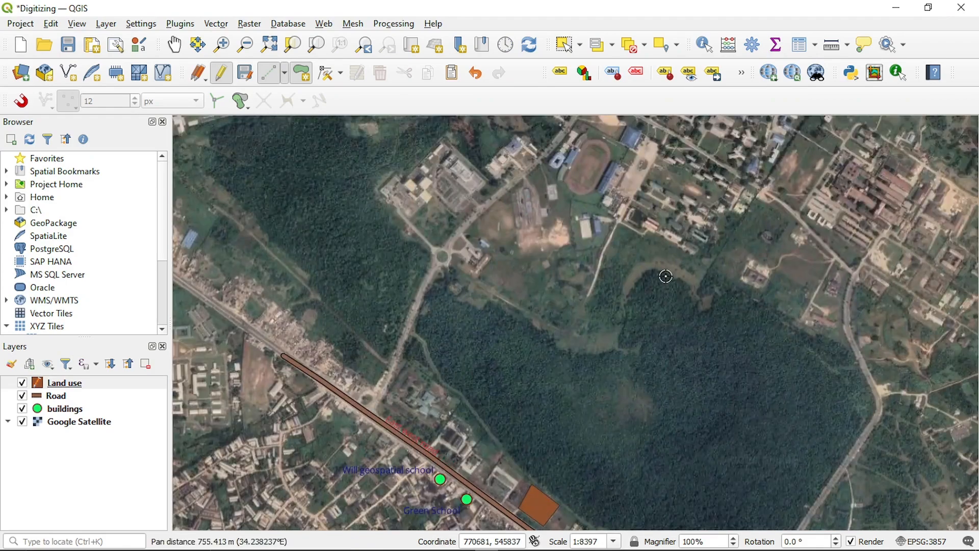
drag(664, 275, 670, 451)
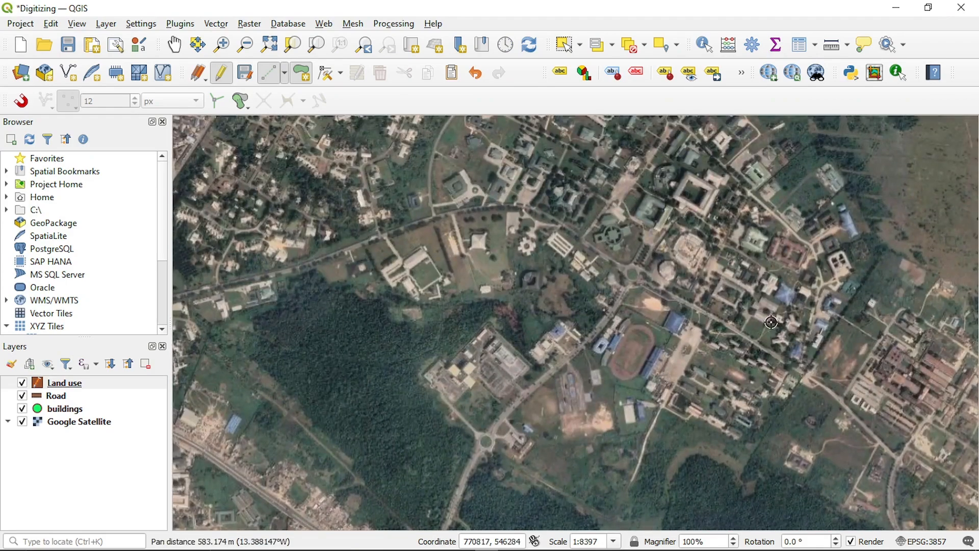
scroll(770, 322, down, 1)
drag(749, 324, 734, 301)
scroll(736, 289, up, 1)
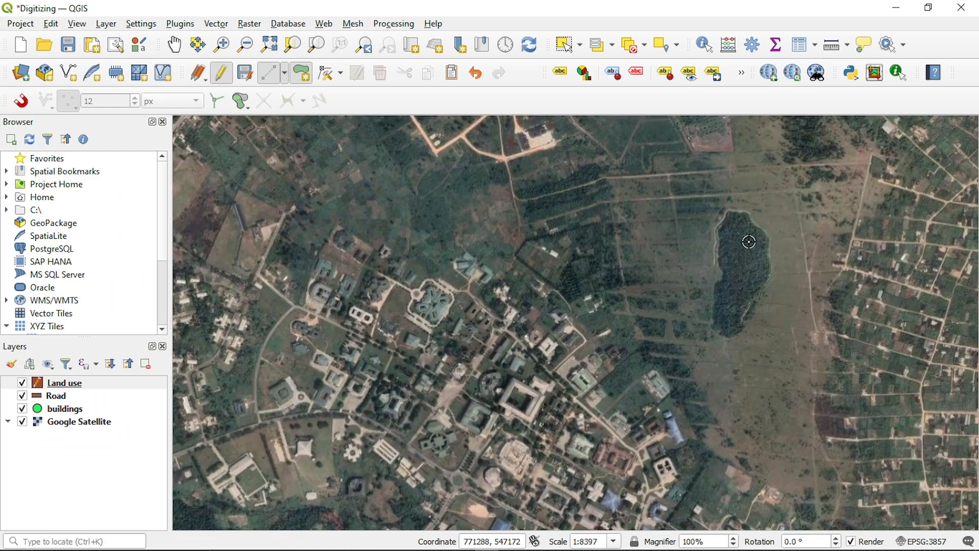
scroll(749, 242, up, 1)
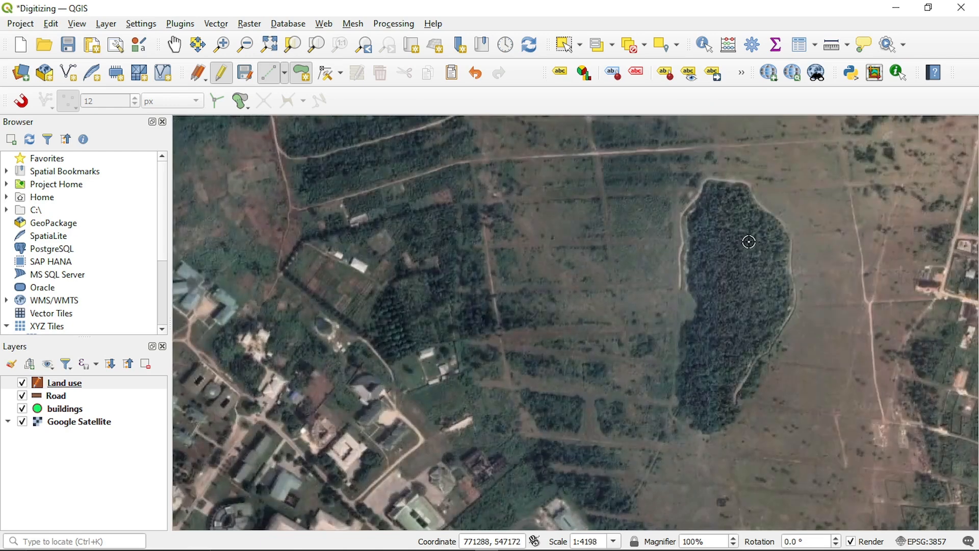
click(684, 215)
click(709, 178)
click(728, 178)
click(747, 182)
click(772, 212)
click(784, 225)
click(791, 246)
click(790, 272)
click(797, 300)
click(776, 336)
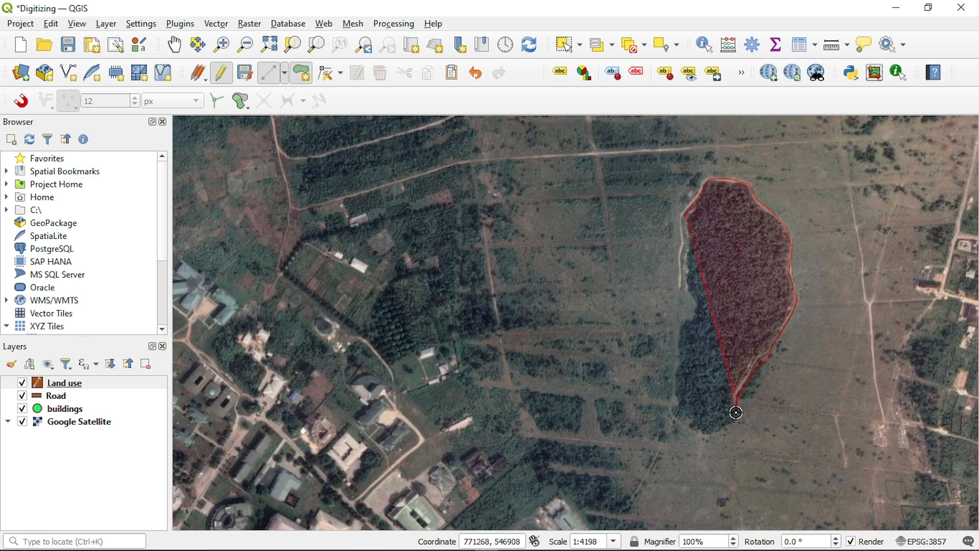
click(710, 434)
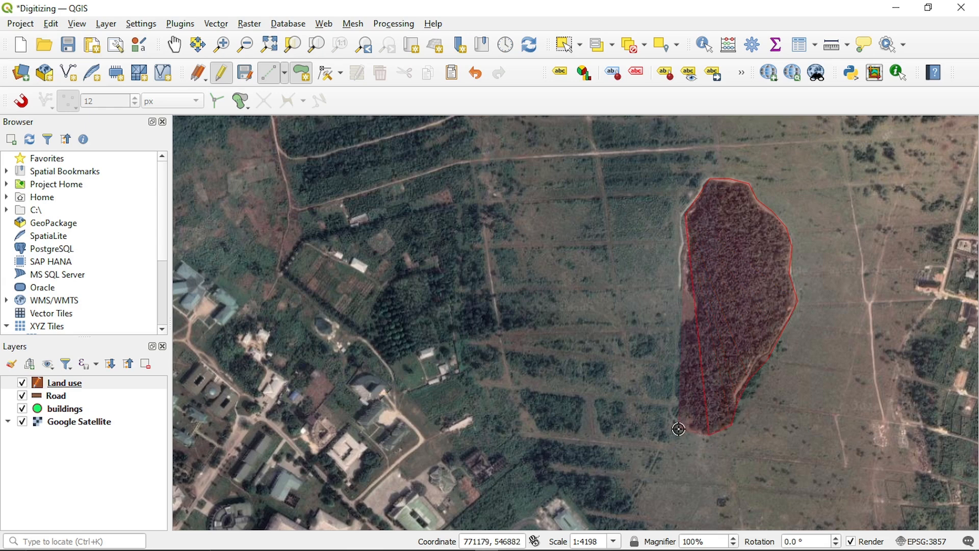
click(669, 415)
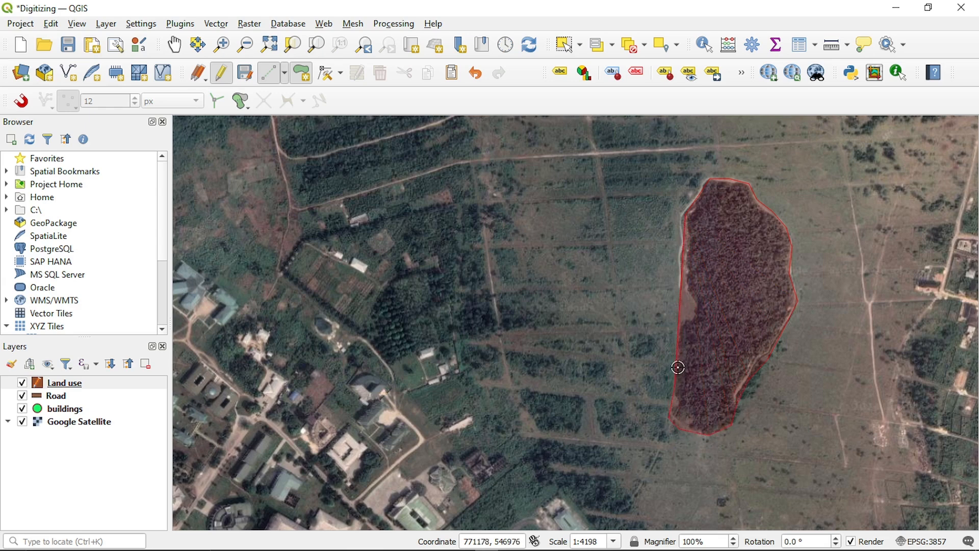
click(675, 323)
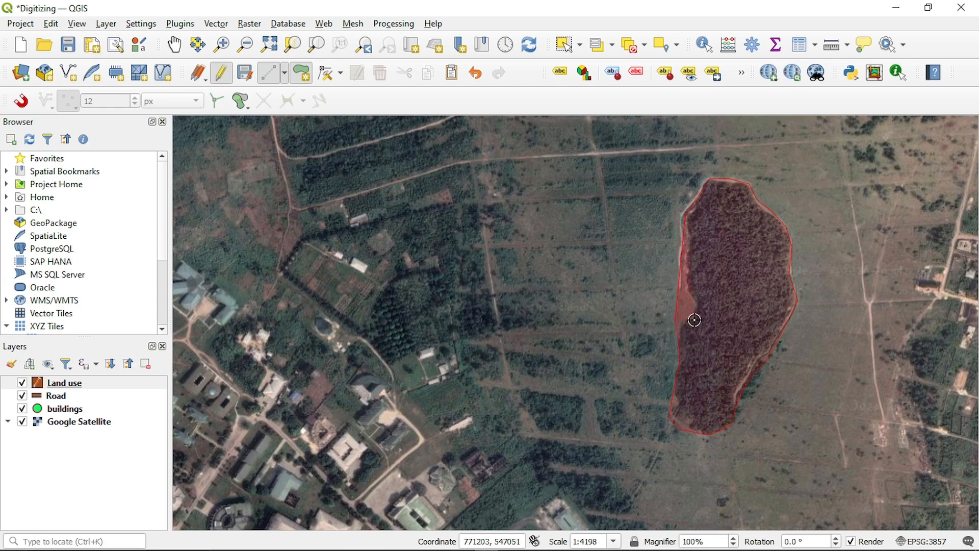
click(694, 320)
click(696, 306)
click(682, 287)
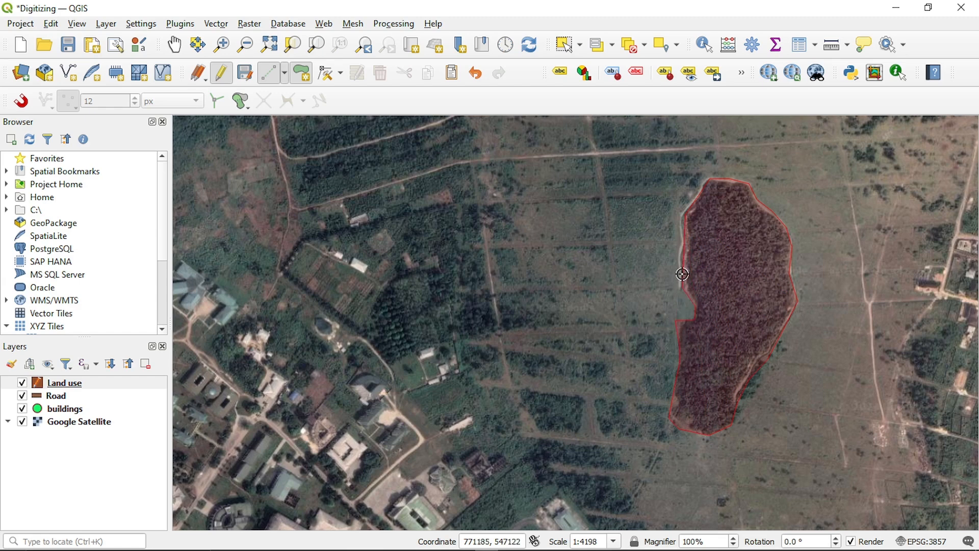
right_click(680, 227)
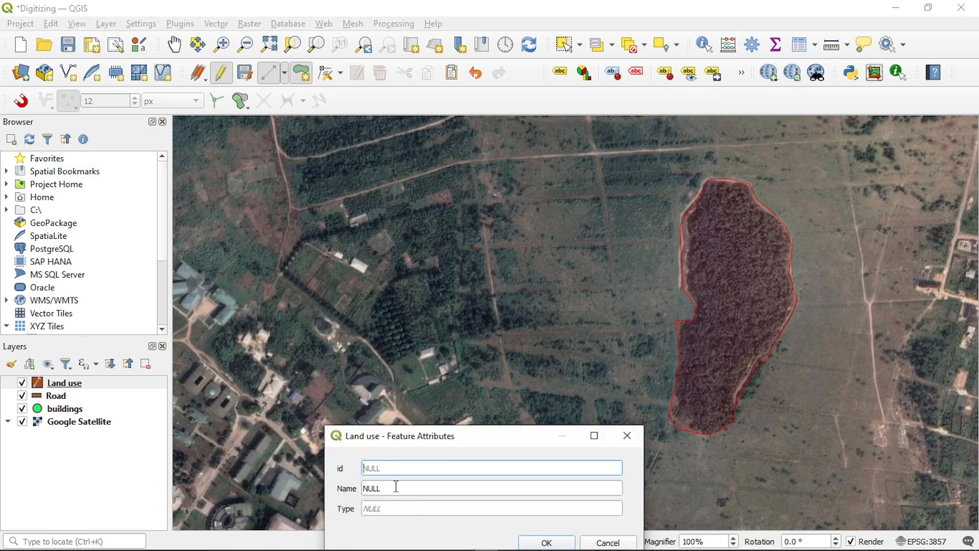
Give the elongated forest patch polygon the Name plantain farm and the Type Cultivated area, and save its attributes
click(396, 487)
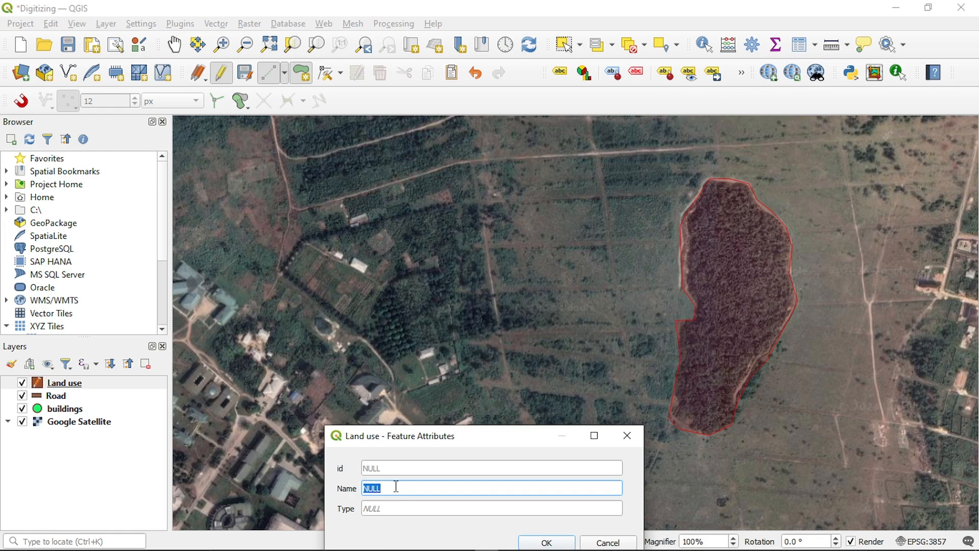
text(plantain farm)
click(394, 509)
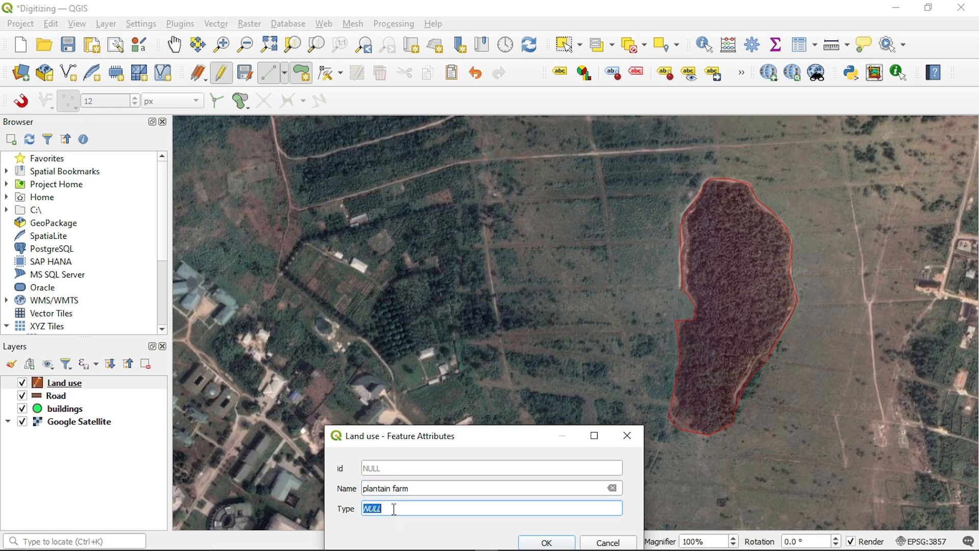
key(BackSpace)
text(Cultivated area)
click(436, 465)
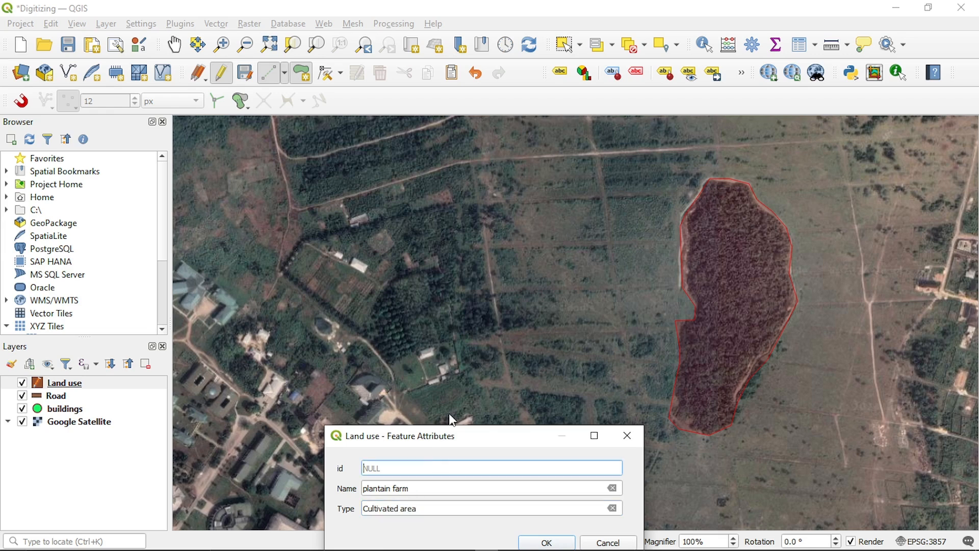
drag(477, 433, 491, 368)
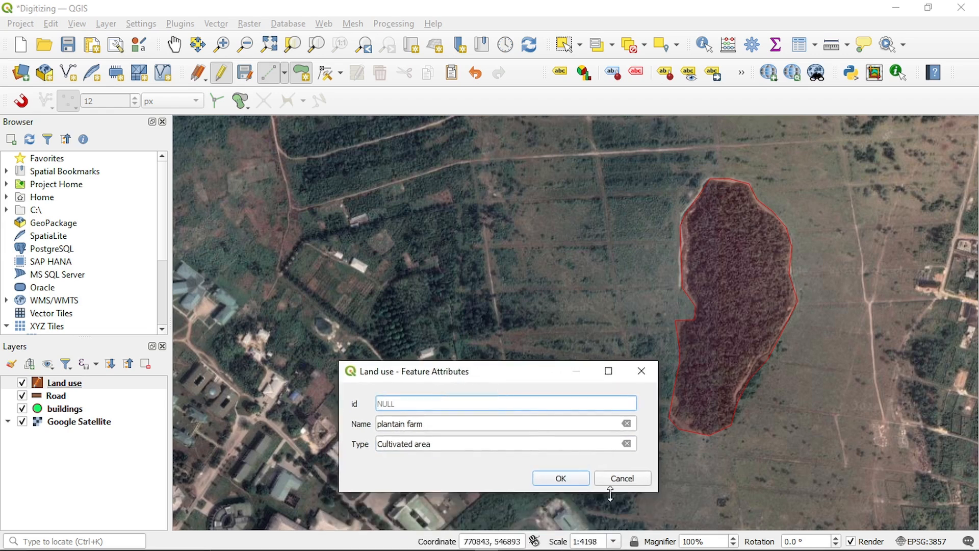
click(561, 477)
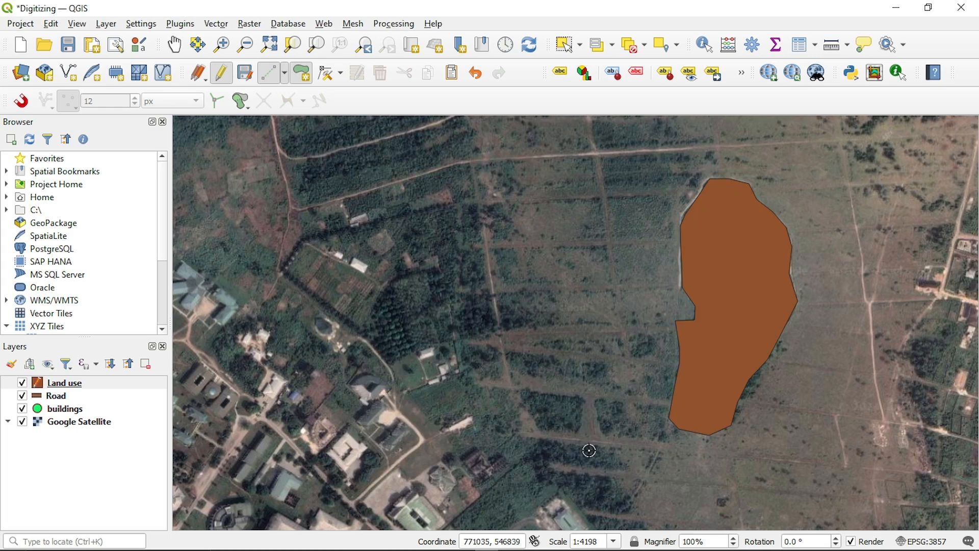
Digitize a six-vertex Land use polygon around the bare field enclosed by dirt roads, northwest of the plantain farm polygon
scroll(576, 316, down, 1)
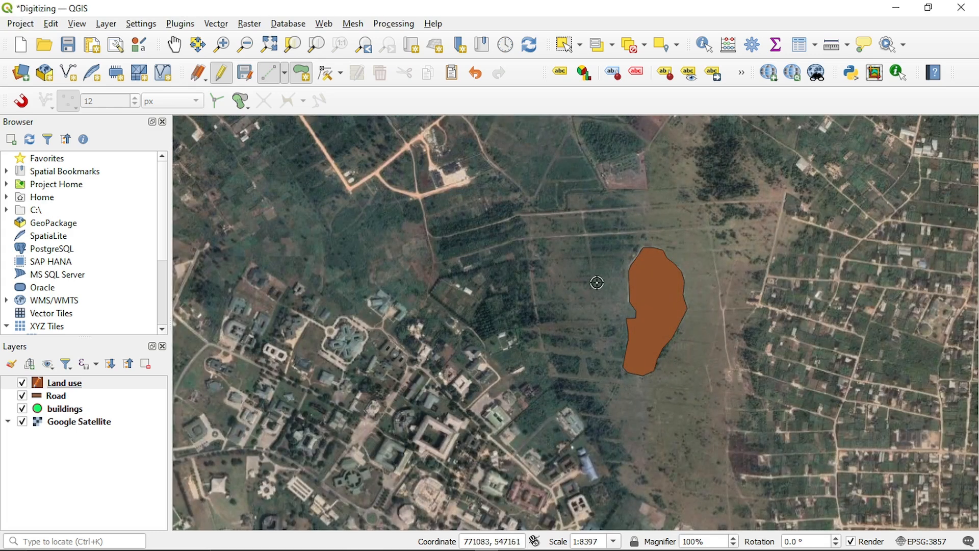
drag(478, 274, 575, 426)
drag(608, 397, 520, 396)
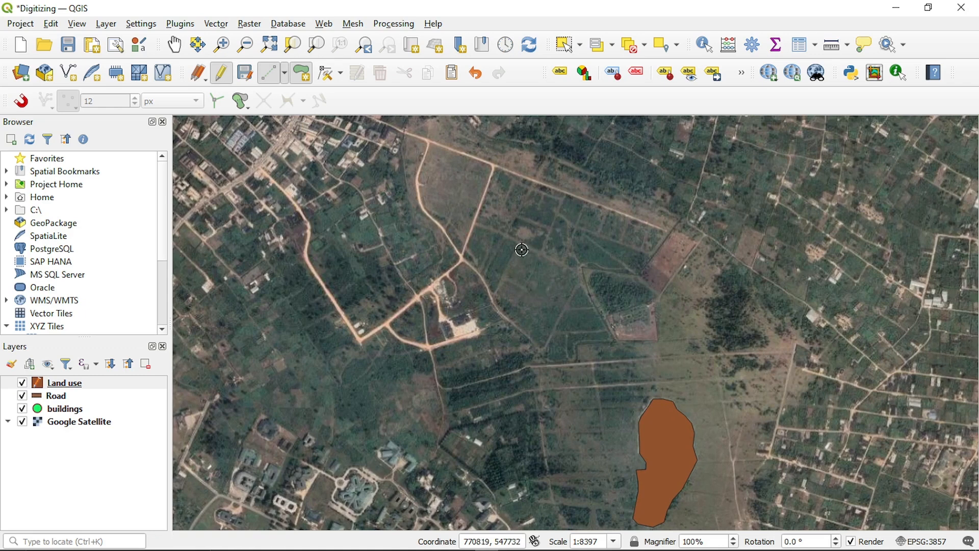
drag(523, 265, 552, 323)
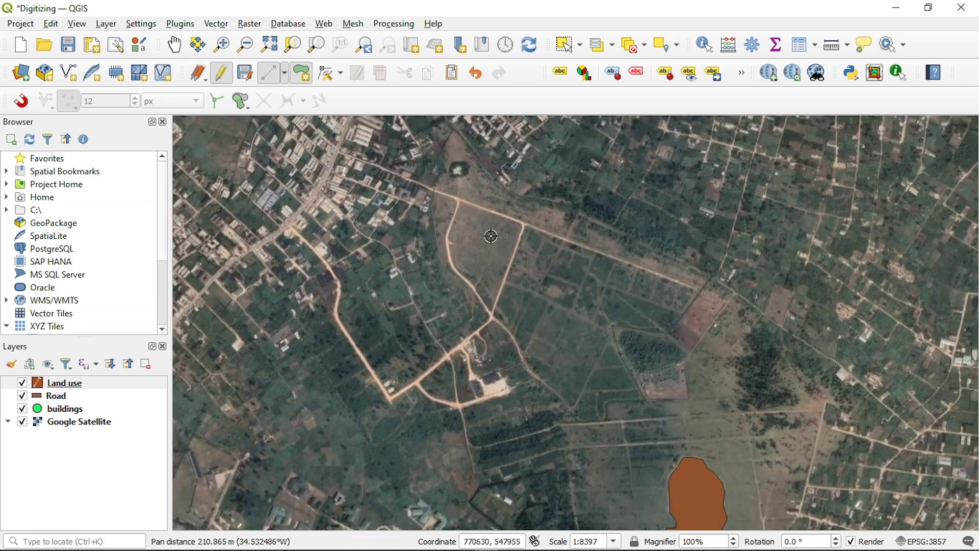
click(457, 201)
click(521, 223)
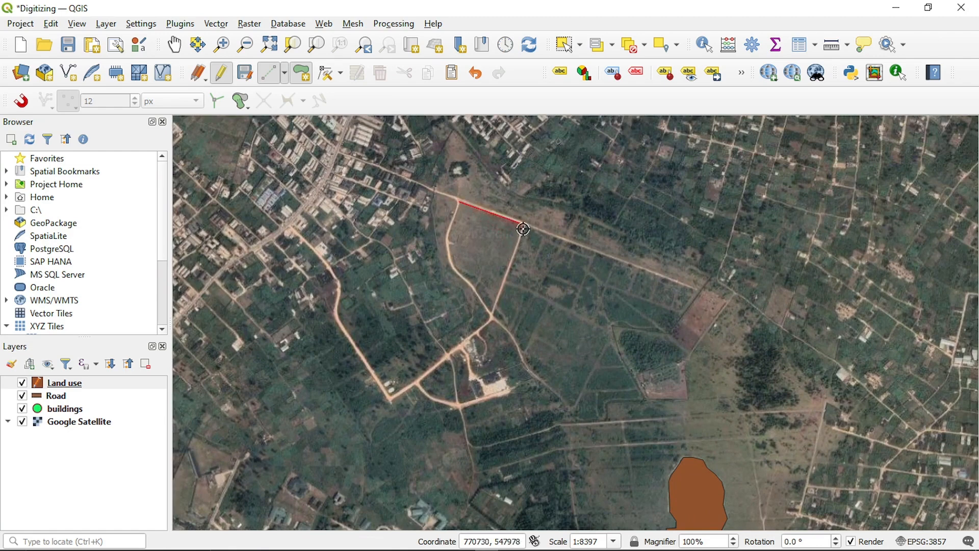
click(492, 314)
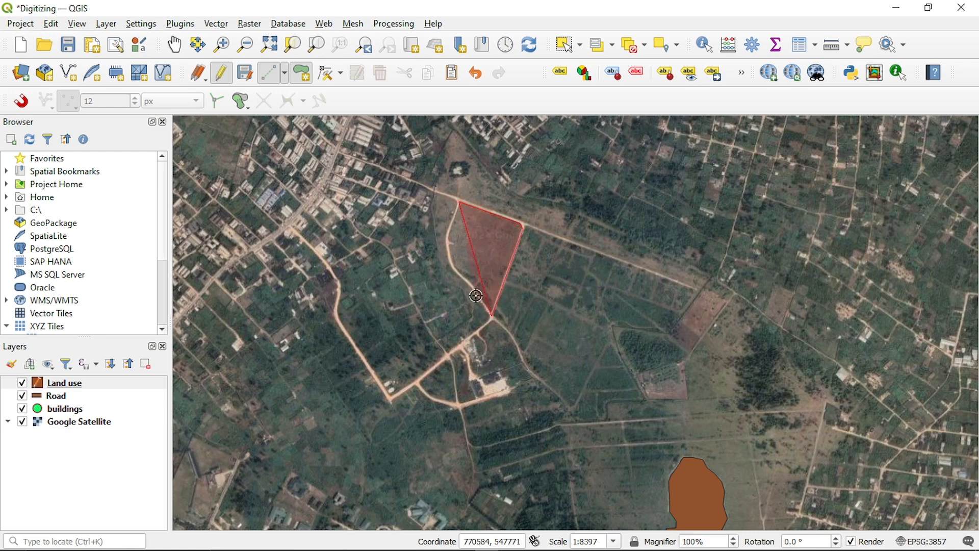
click(457, 273)
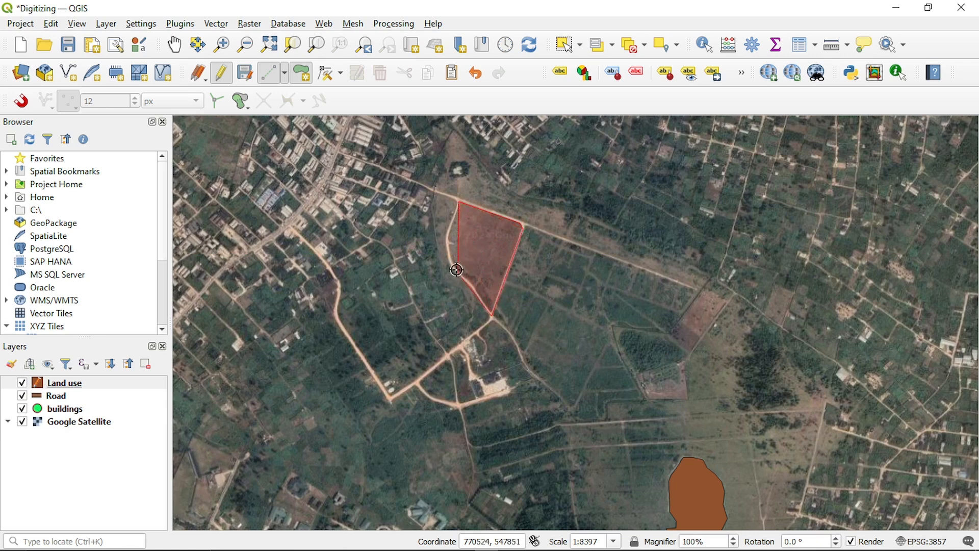
click(447, 256)
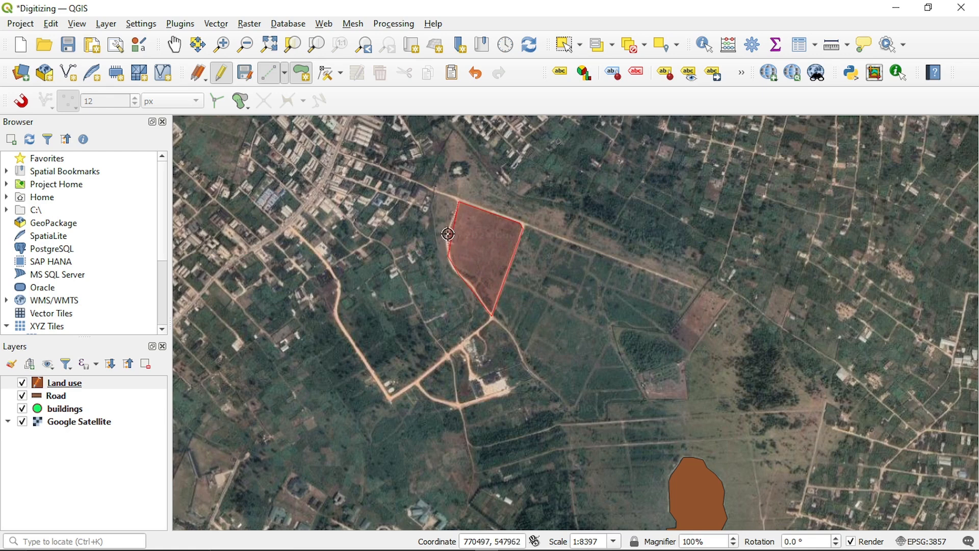
click(447, 234)
right_click(448, 234)
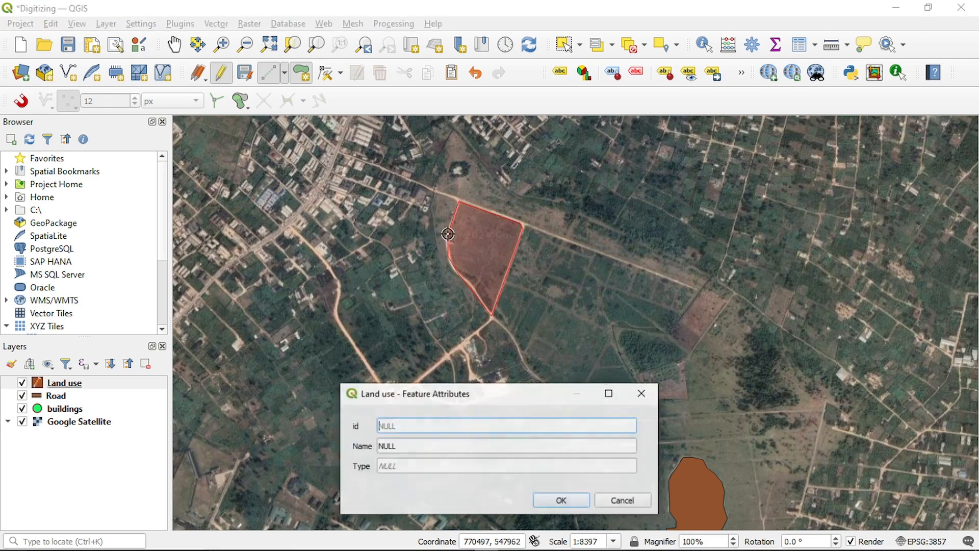
Give the road-enclosed field polygon the Name farm and the Type bare ground, and save its attributes
click(451, 444)
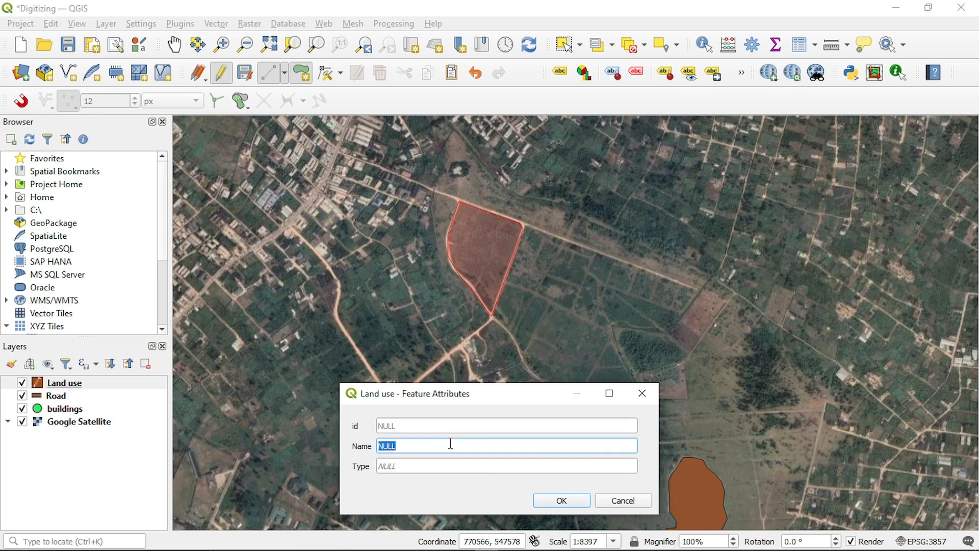
key(BackSpace)
text(farm)
click(444, 467)
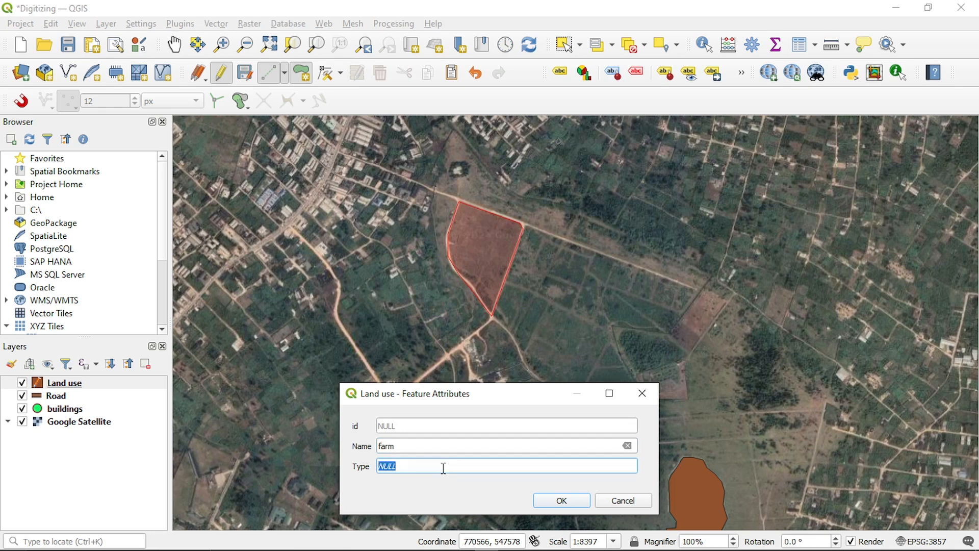
text(bare)
text(ground)
click(566, 499)
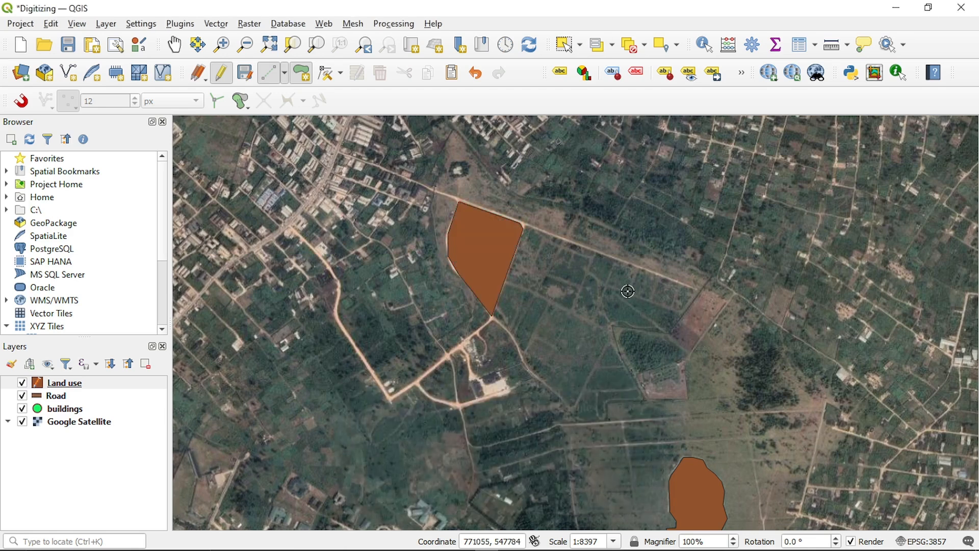
Save the Land use layer edits and end the layer's editing session
scroll(626, 289, down, 1)
drag(618, 318, 533, 263)
scroll(552, 301, down, 1)
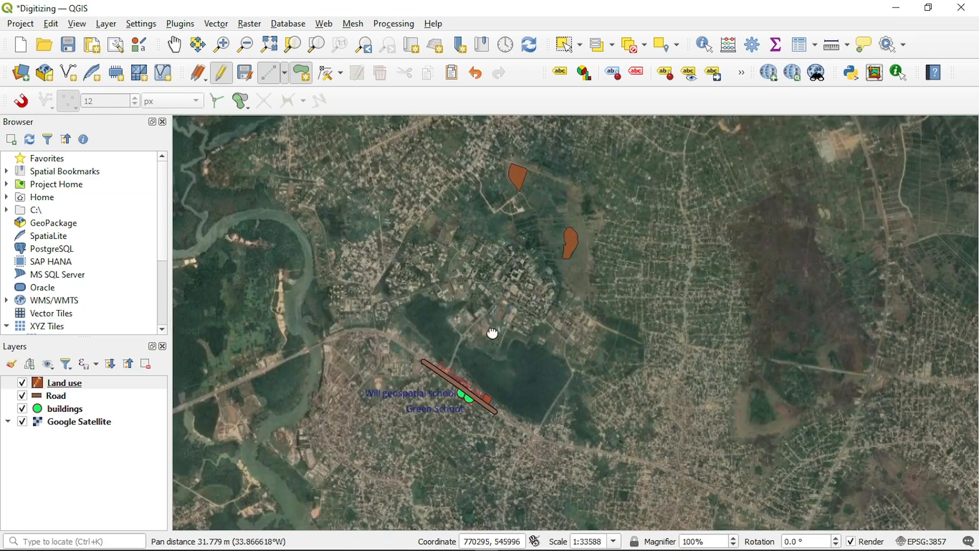
drag(499, 329, 512, 360)
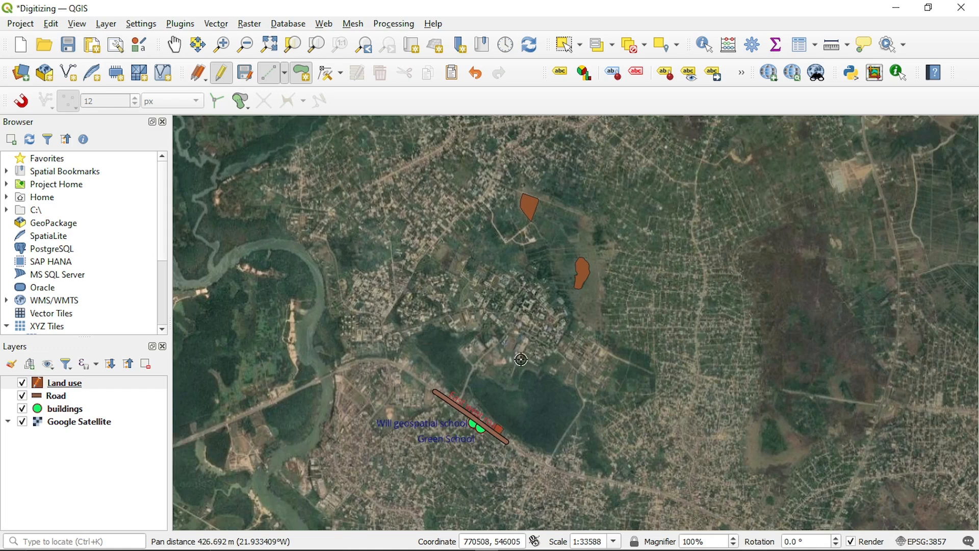
scroll(521, 360, up, 2)
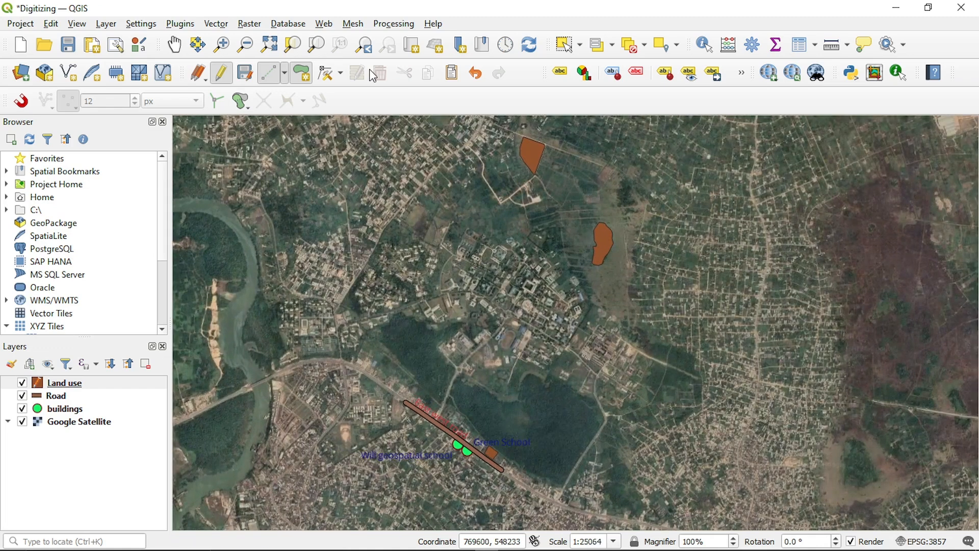
click(251, 74)
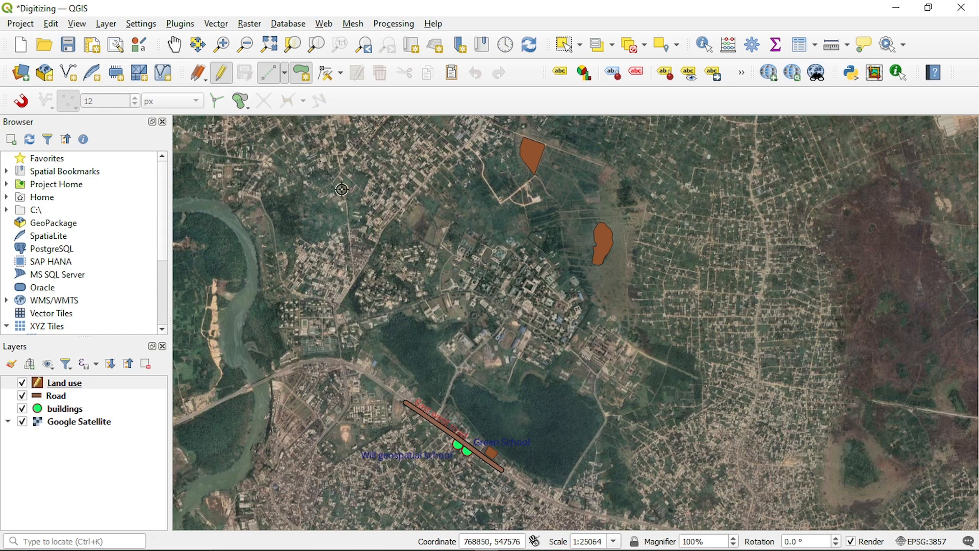
click(222, 75)
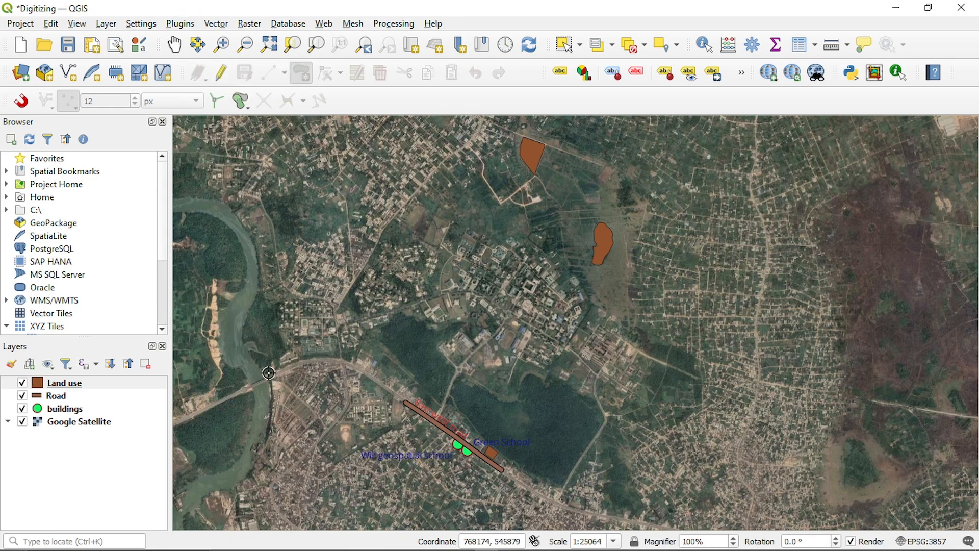
Change the Land use layer's symbology to Categorized by the Type field with random colors, and classify the categories
click(92, 386)
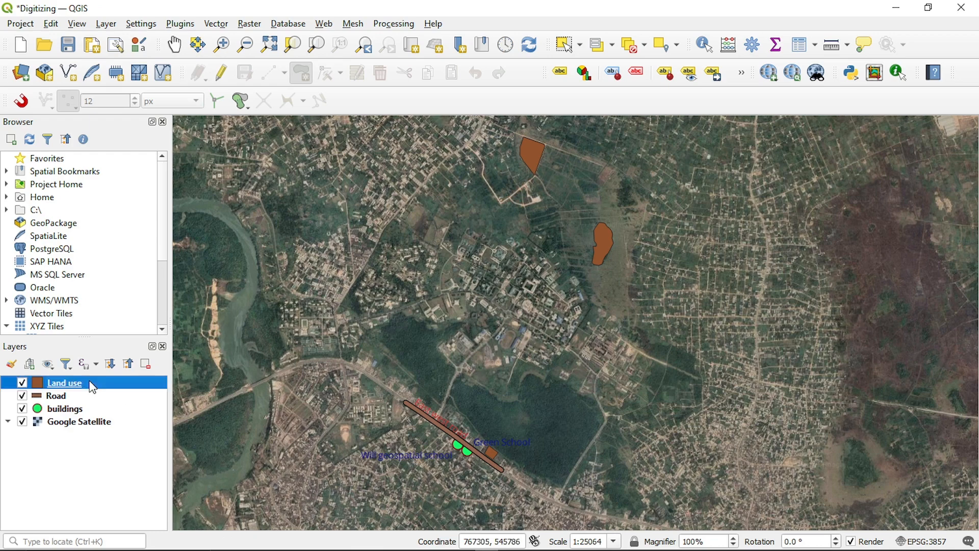
right_click(91, 386)
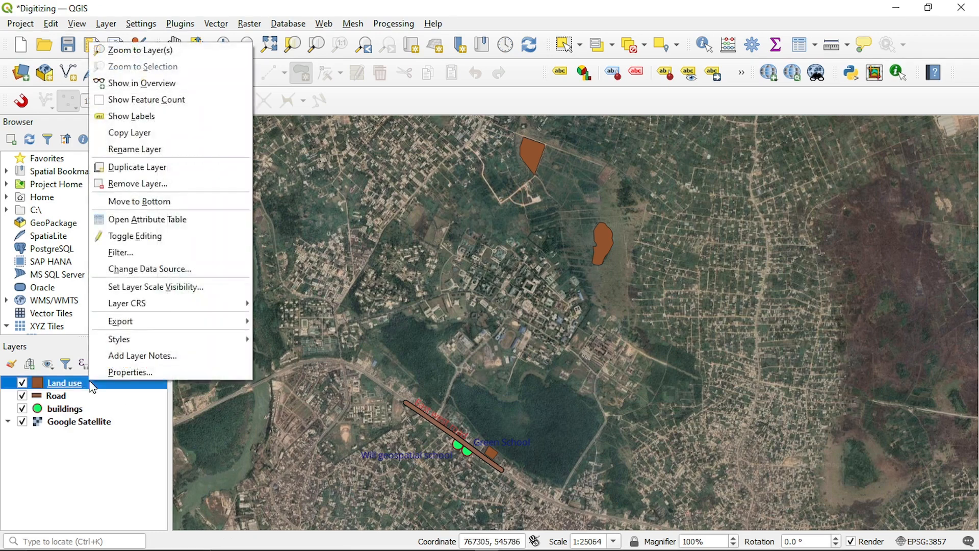
click(106, 372)
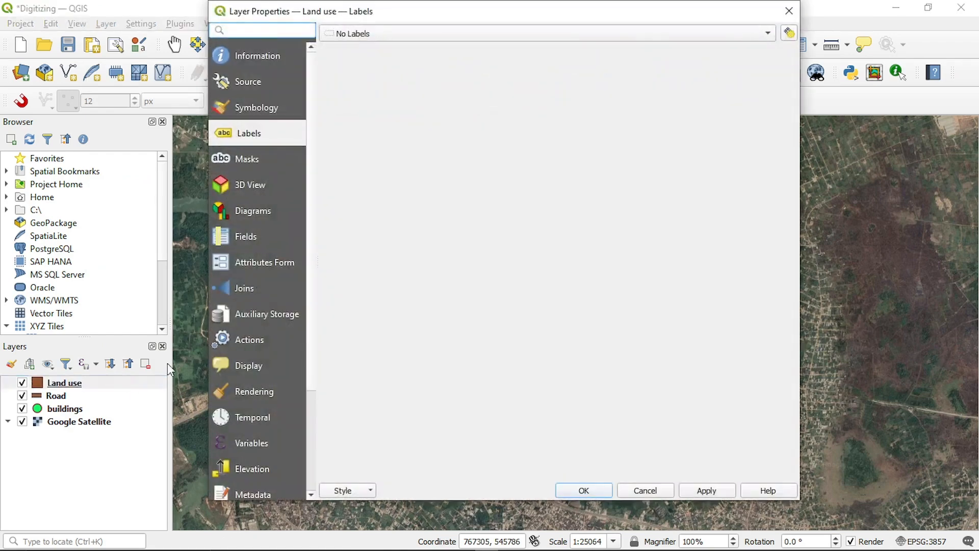
click(275, 108)
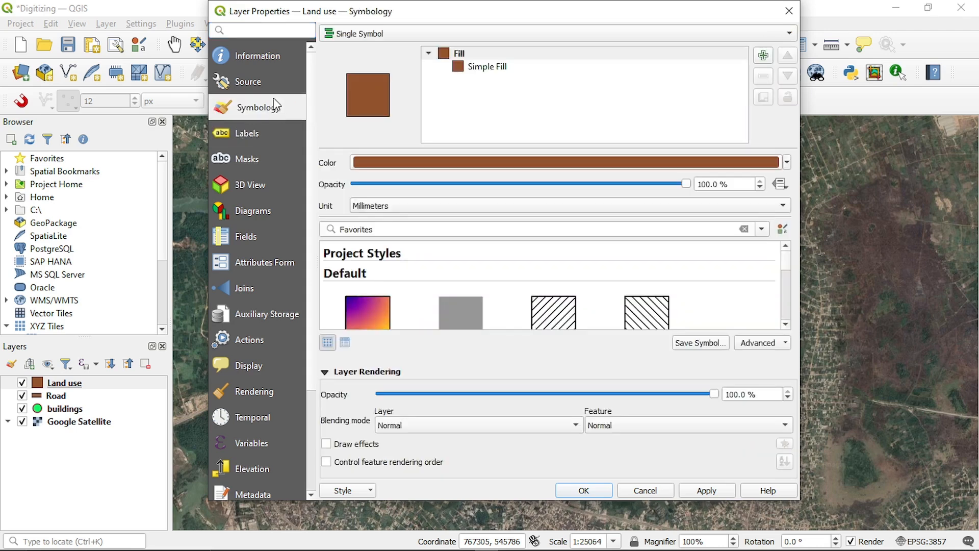
click(415, 28)
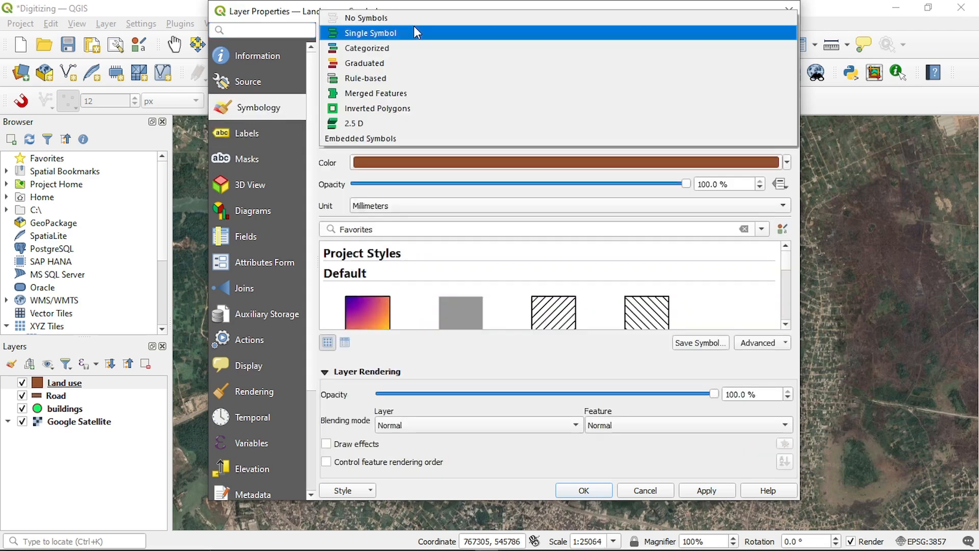
click(377, 48)
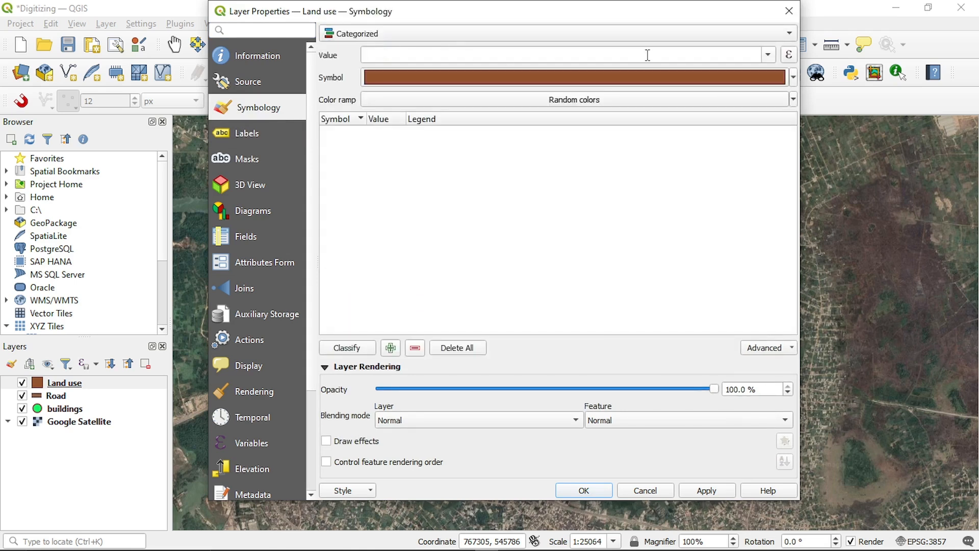
click(773, 55)
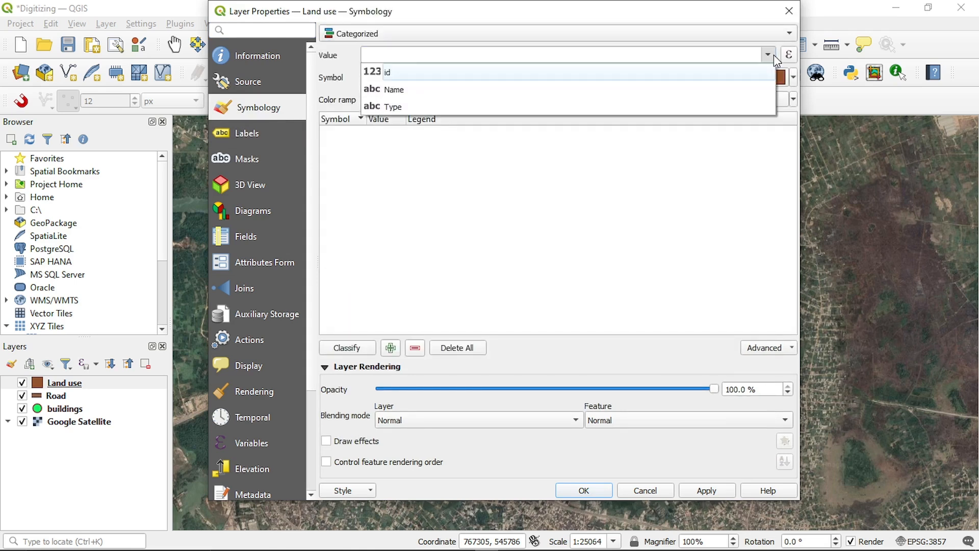
click(611, 106)
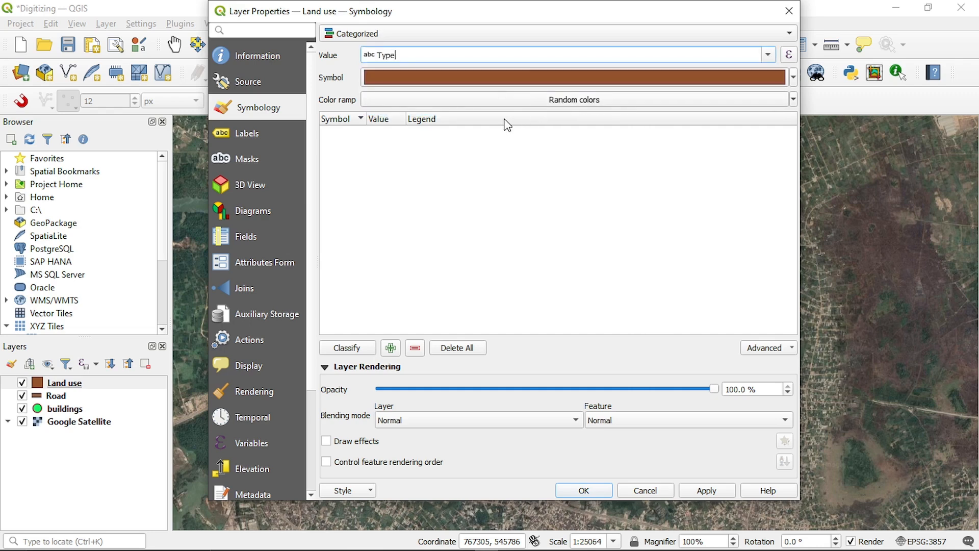
click(345, 347)
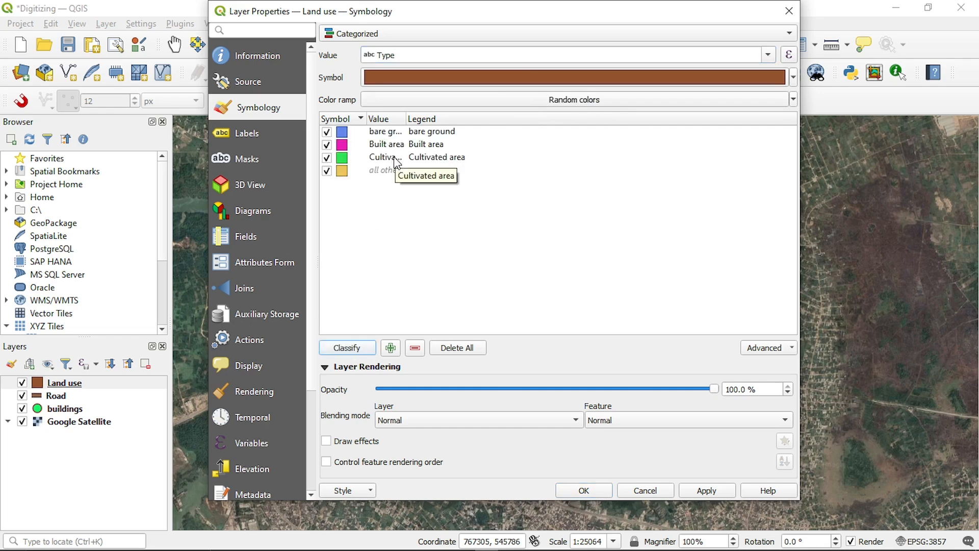
Change the fill color of the bare ground category to light orange
click(345, 134)
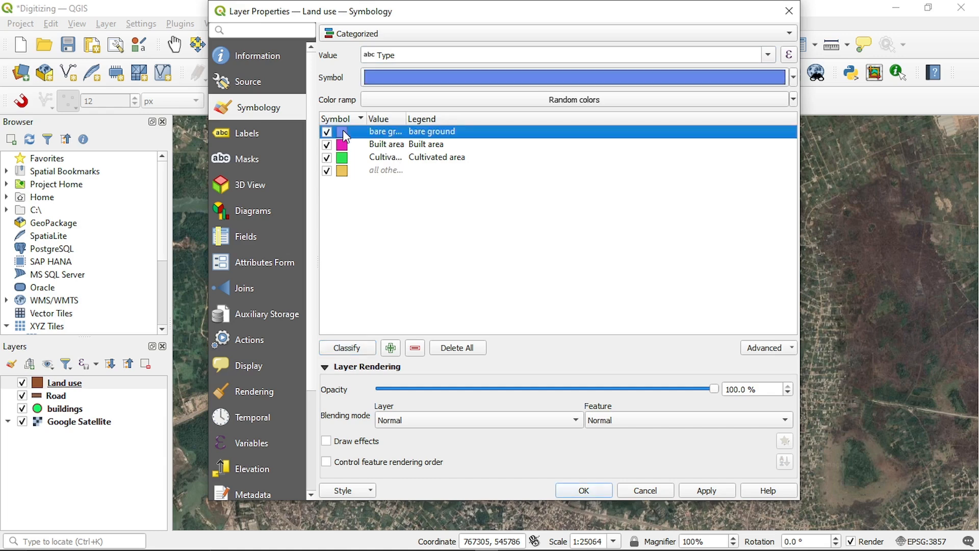
double_click(343, 131)
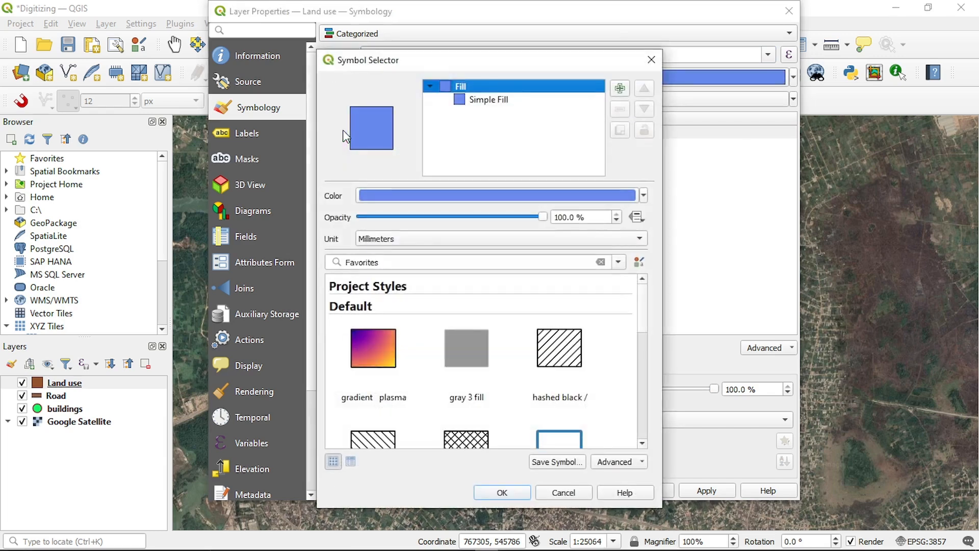
click(645, 197)
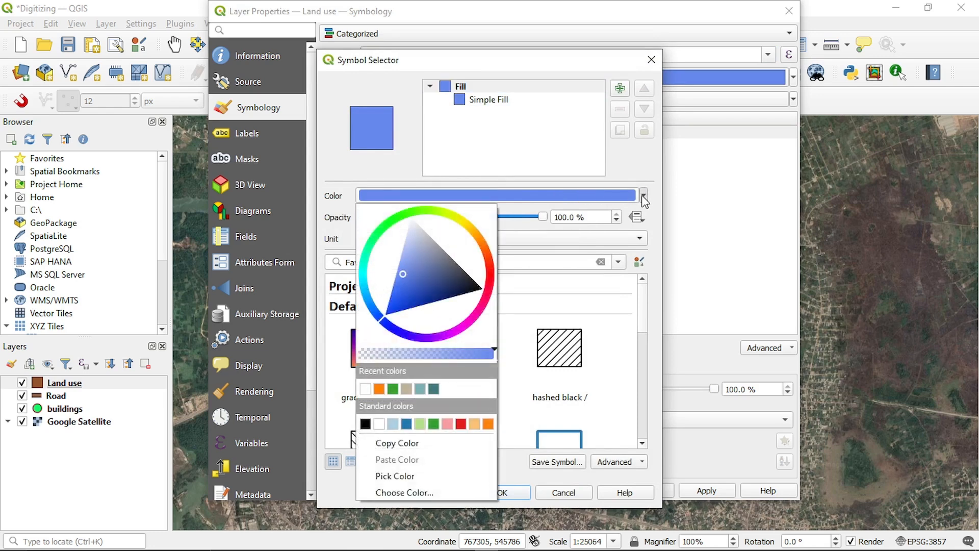
click(644, 197)
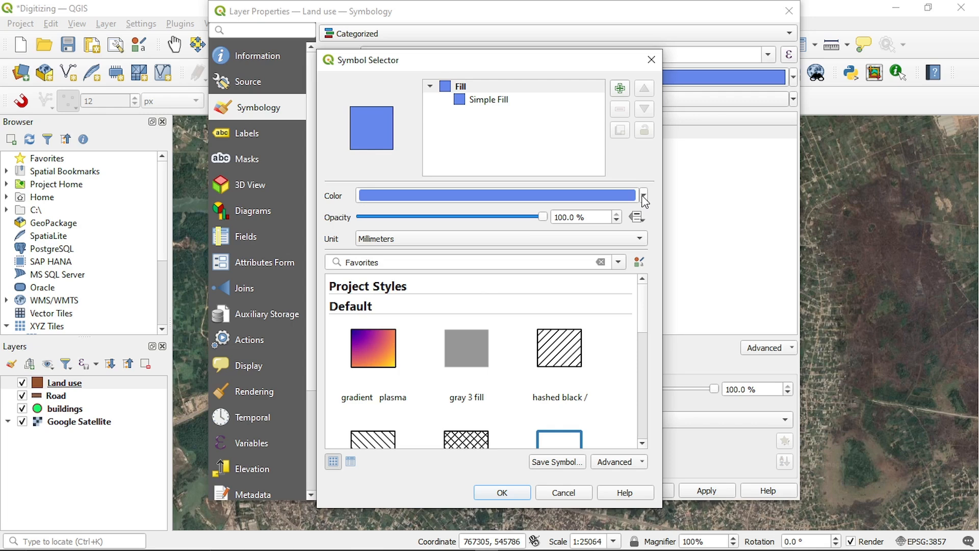
click(644, 196)
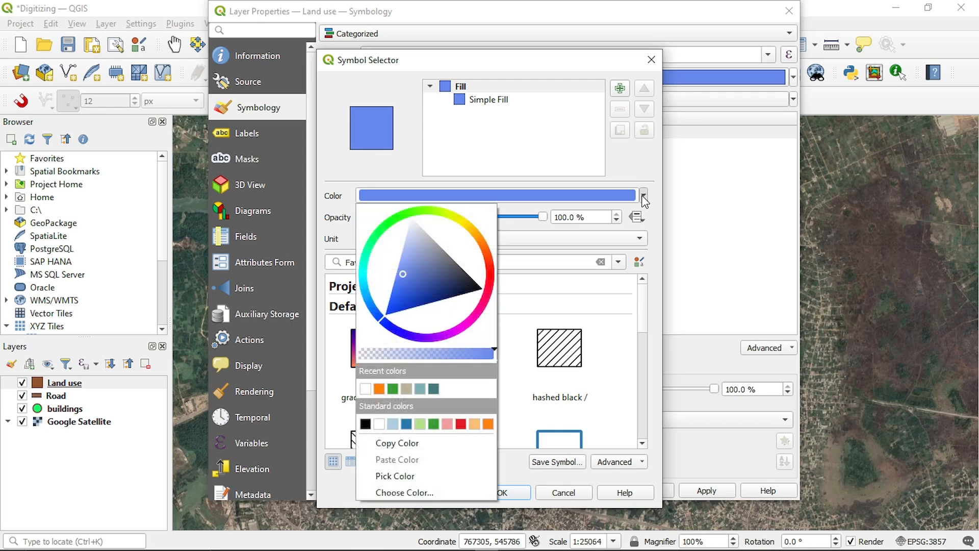
click(484, 249)
click(458, 263)
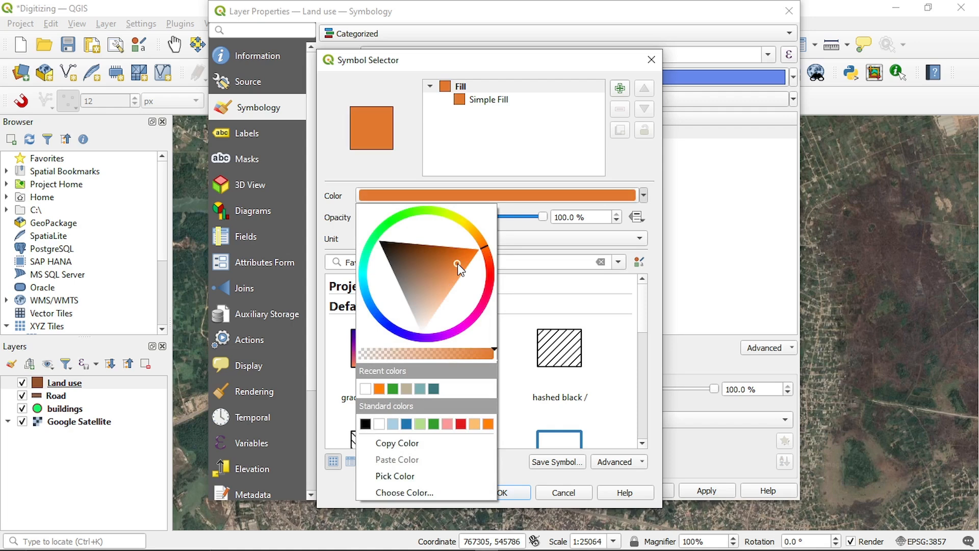
drag(457, 263, 454, 276)
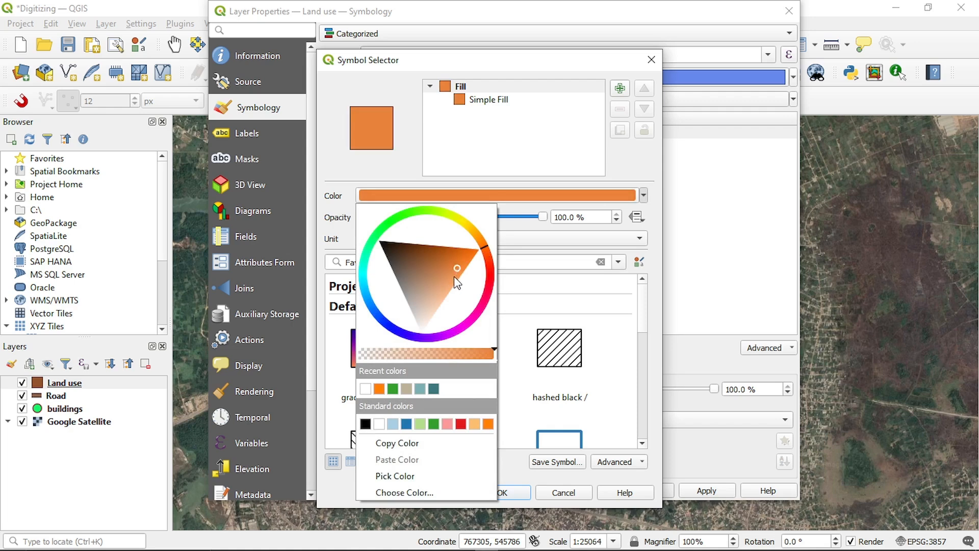
click(403, 171)
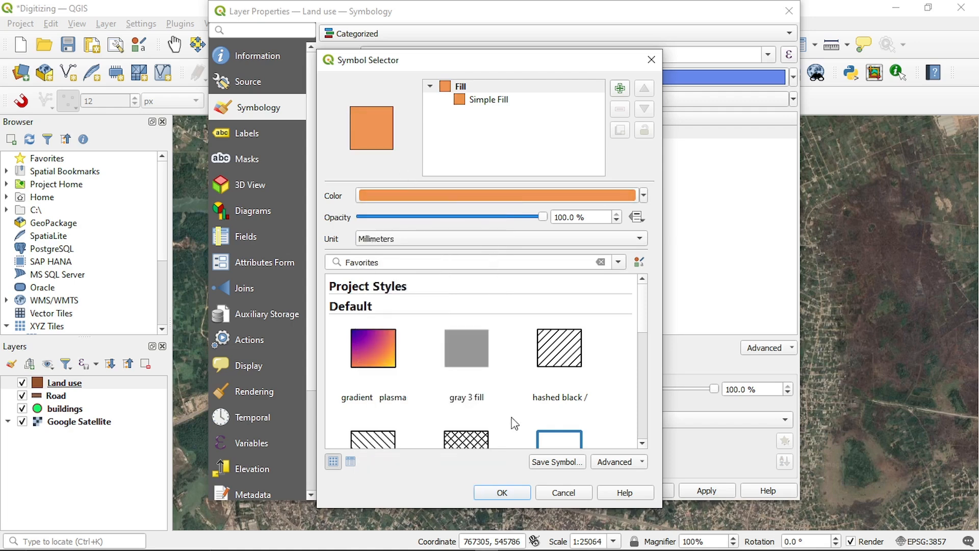
click(518, 496)
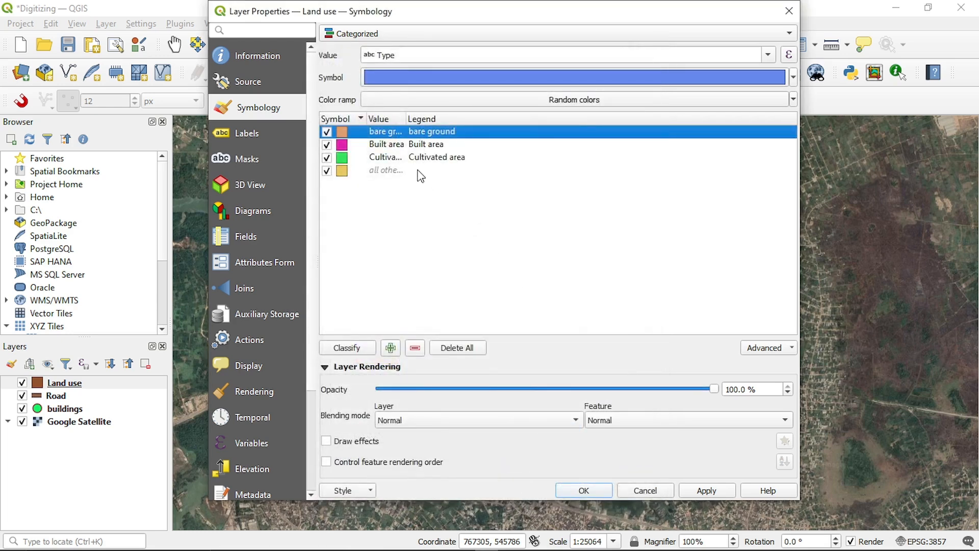
Change the fill color of the Built area category to very dark purple and apply the Land use symbology
click(346, 149)
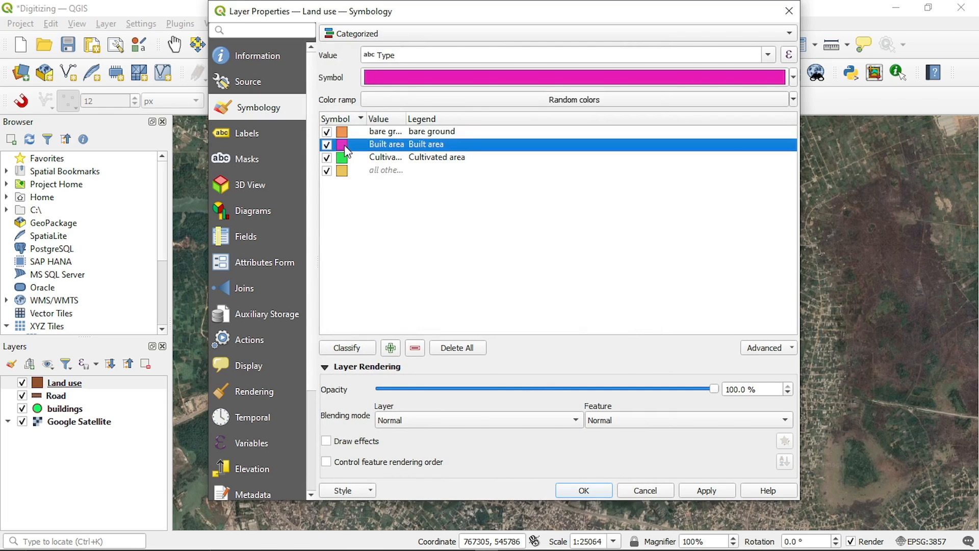
double_click(344, 145)
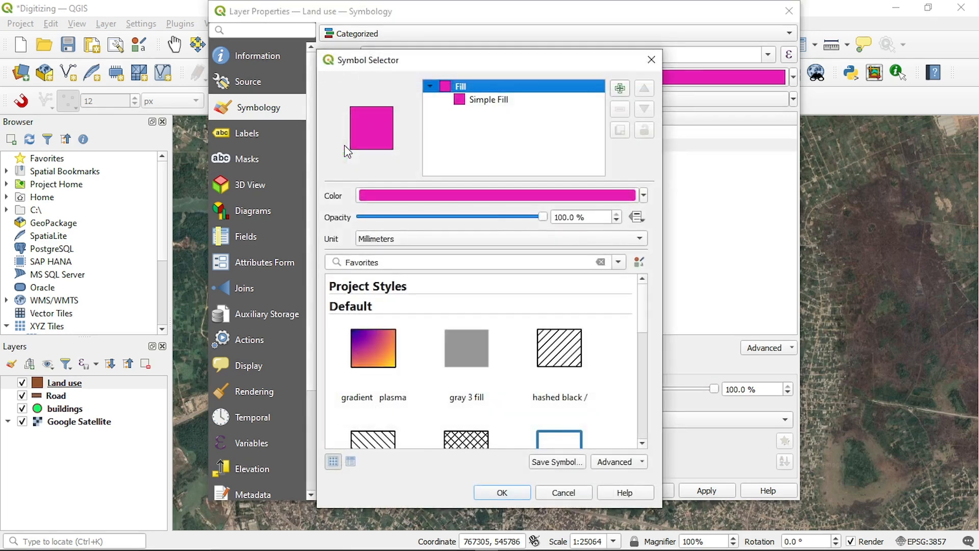
click(643, 196)
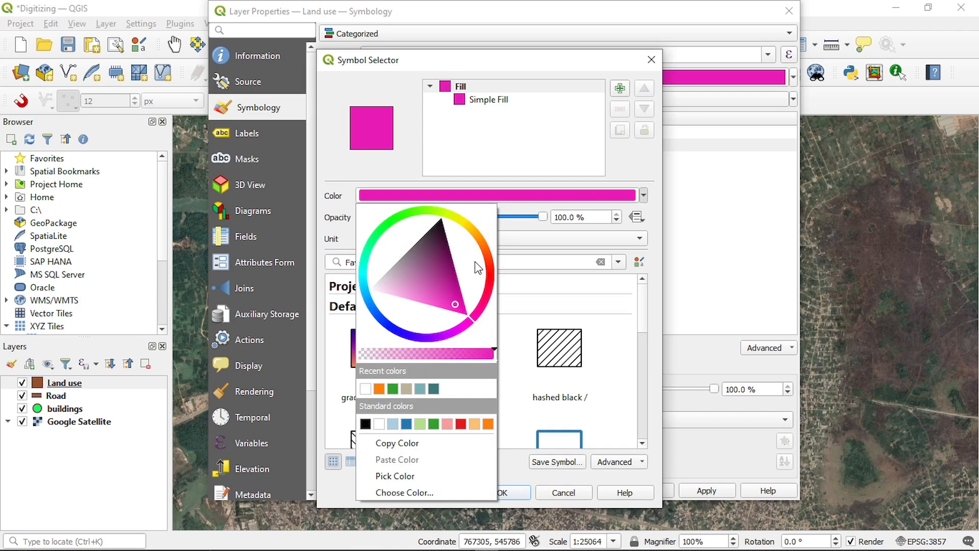
click(440, 222)
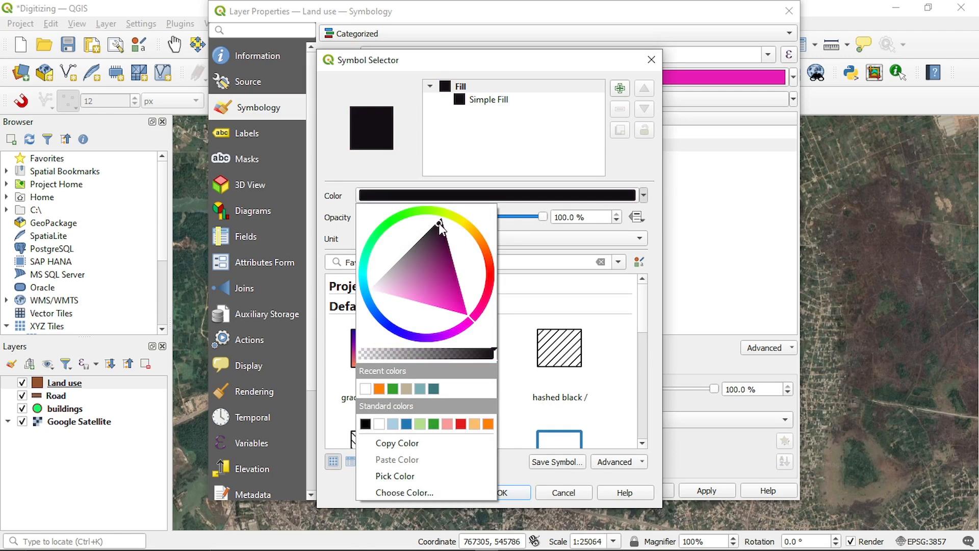
drag(440, 225, 442, 230)
click(438, 235)
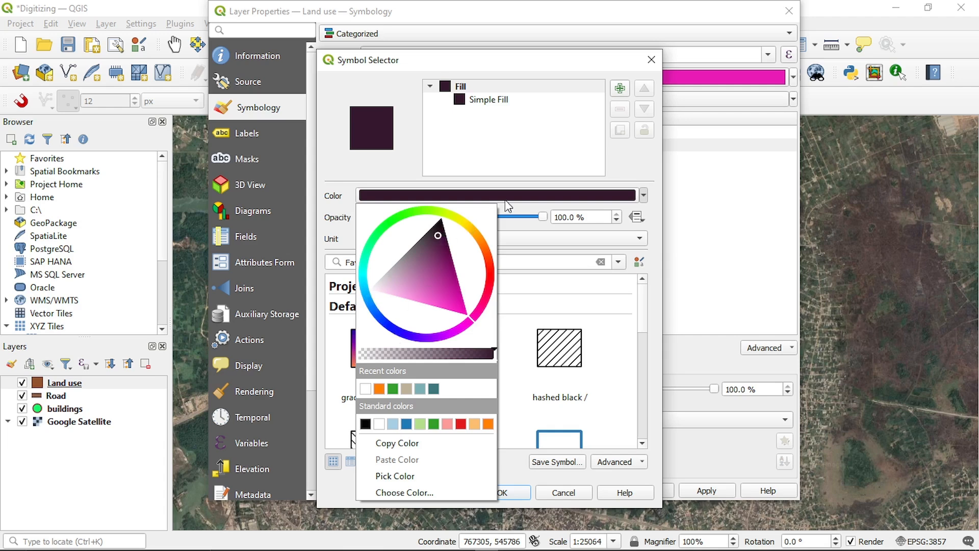
click(529, 216)
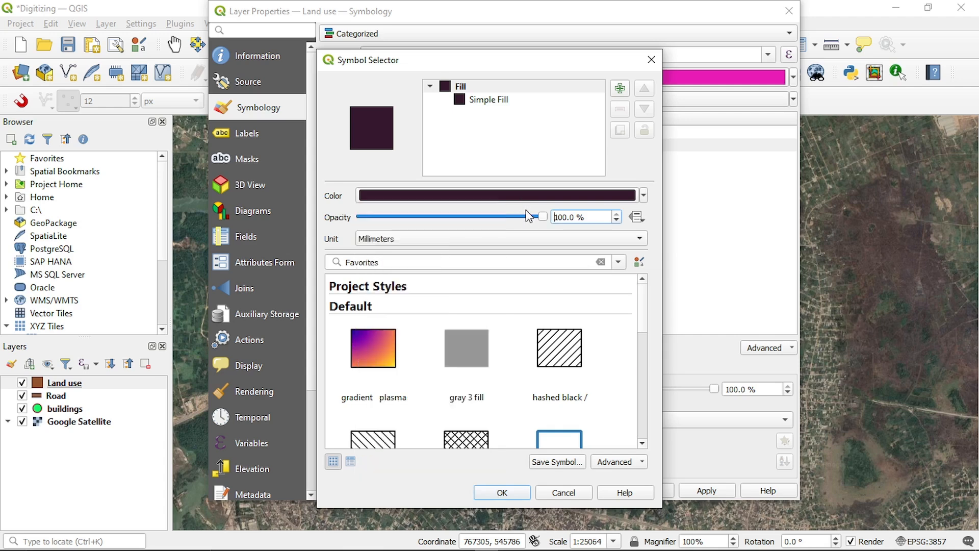
click(514, 492)
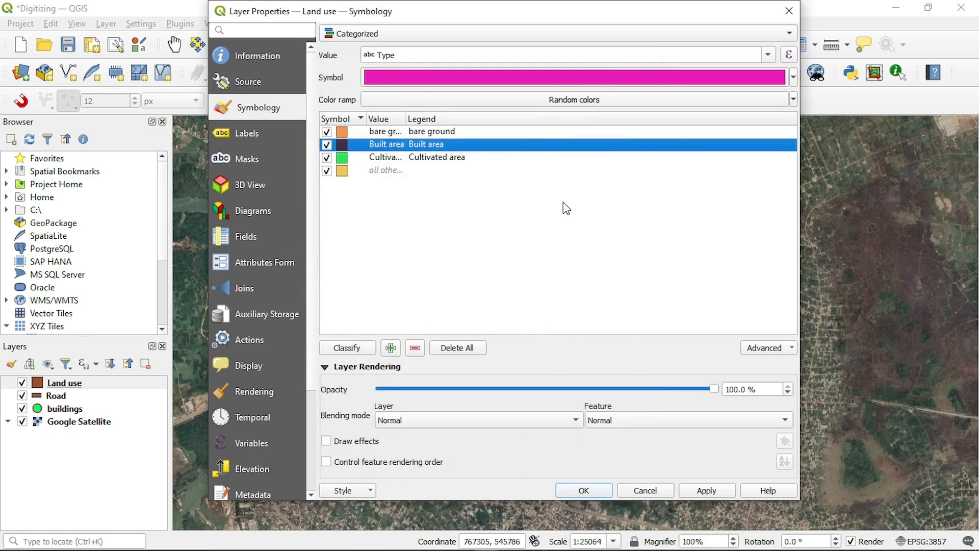
click(707, 494)
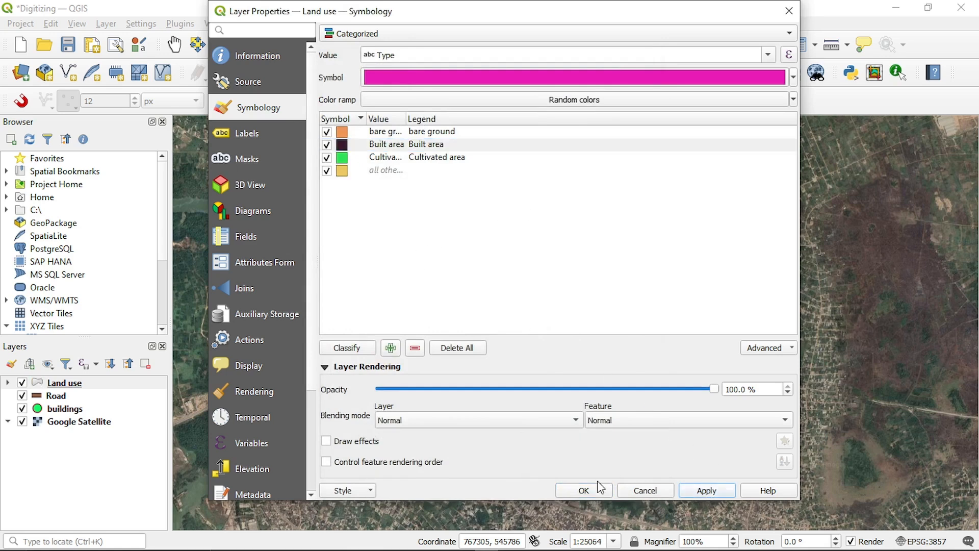
click(585, 490)
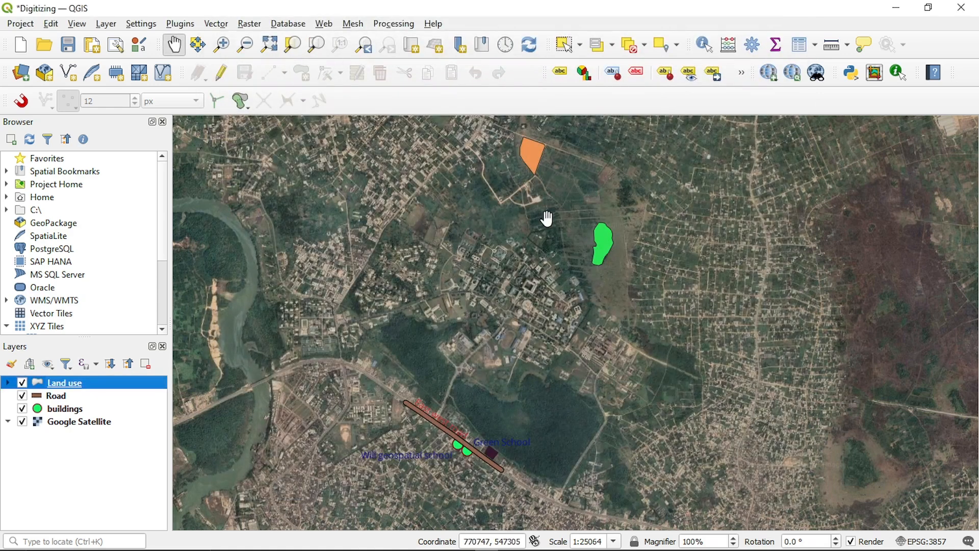
Turn on Single Labels for the Land use layer with the Type field as the label value
right_click(129, 382)
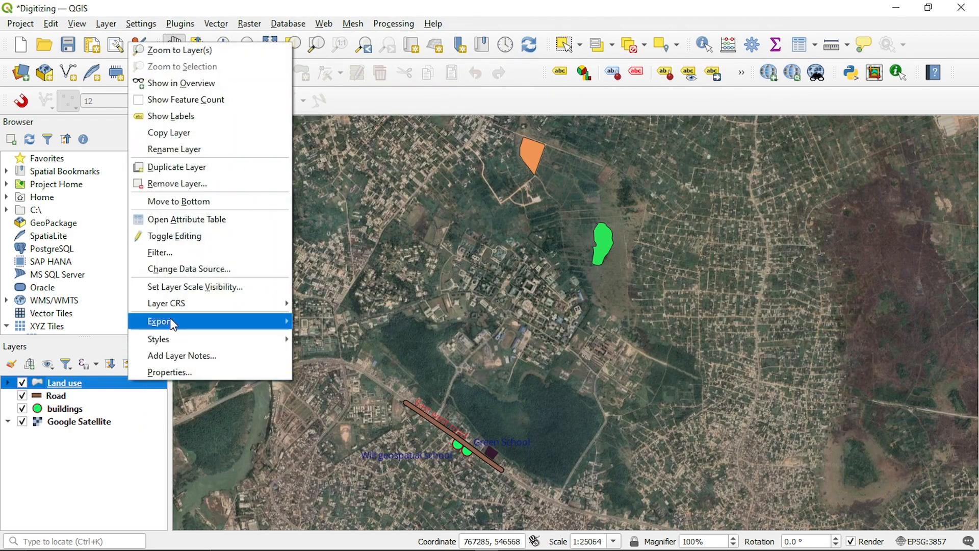
click(184, 369)
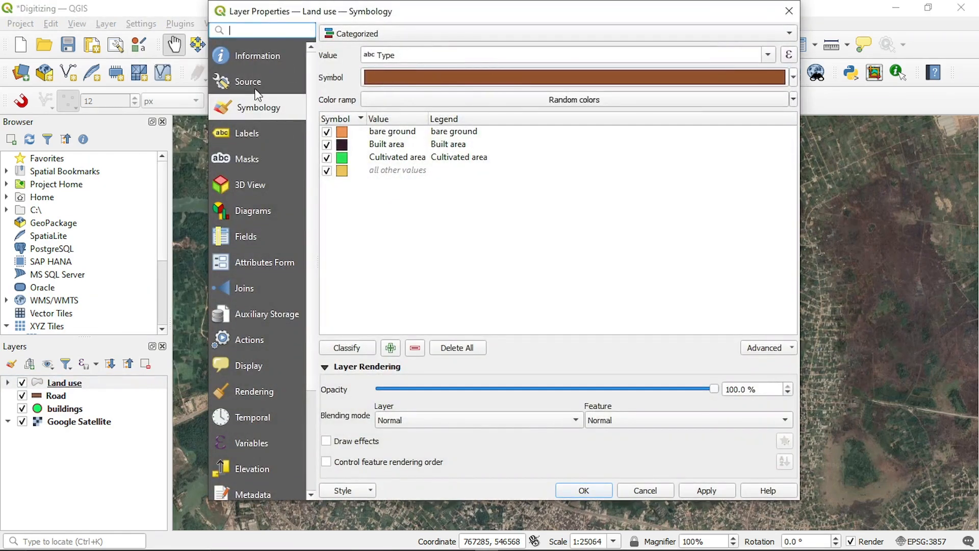
click(249, 132)
click(390, 34)
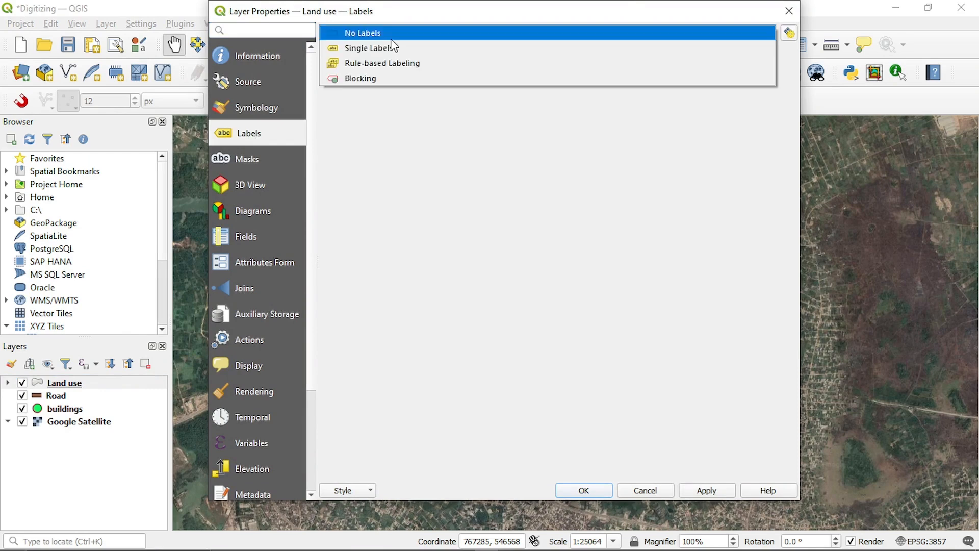
click(394, 48)
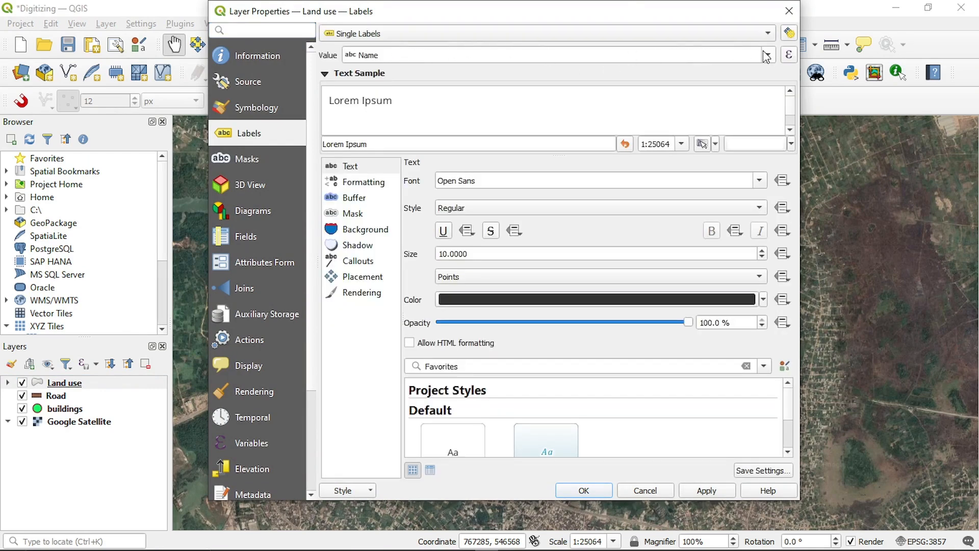
click(768, 54)
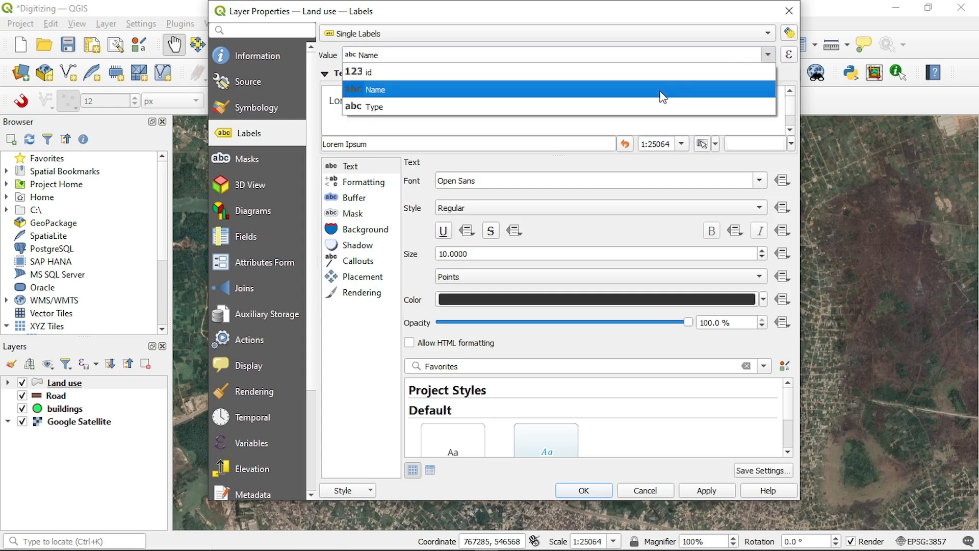
click(629, 105)
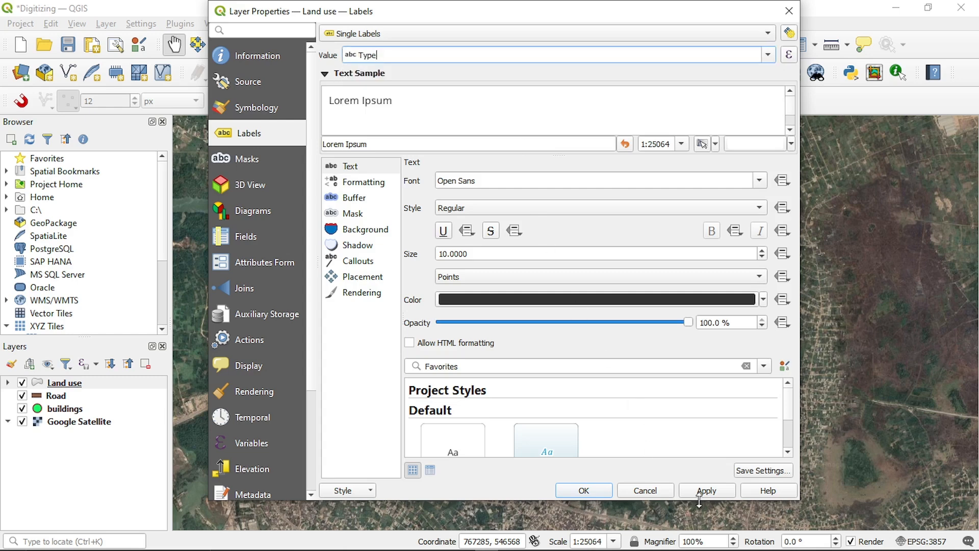
click(585, 490)
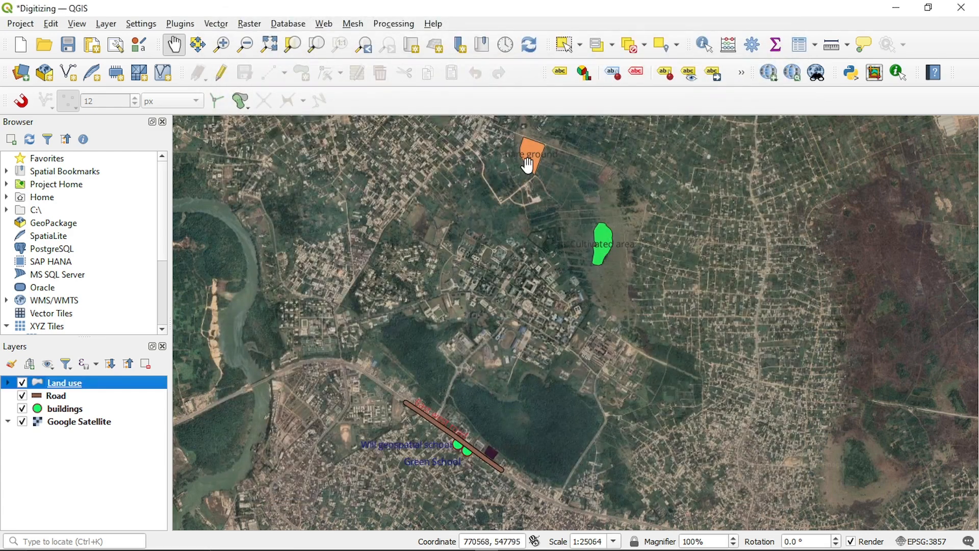
Reduce the Land use layer's opacity to 27.5 % in its symbology and apply the change
scroll(491, 455, up, 2)
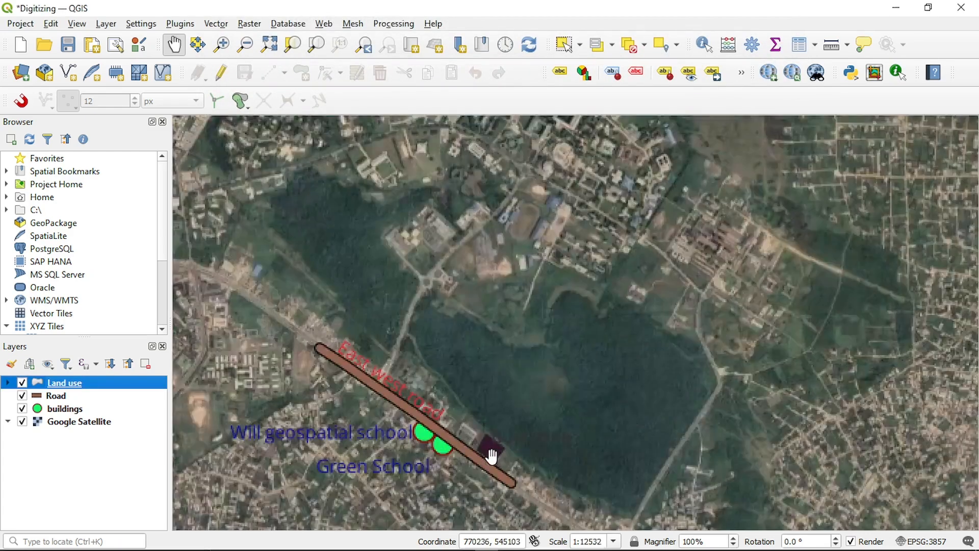
scroll(491, 455, up, 1)
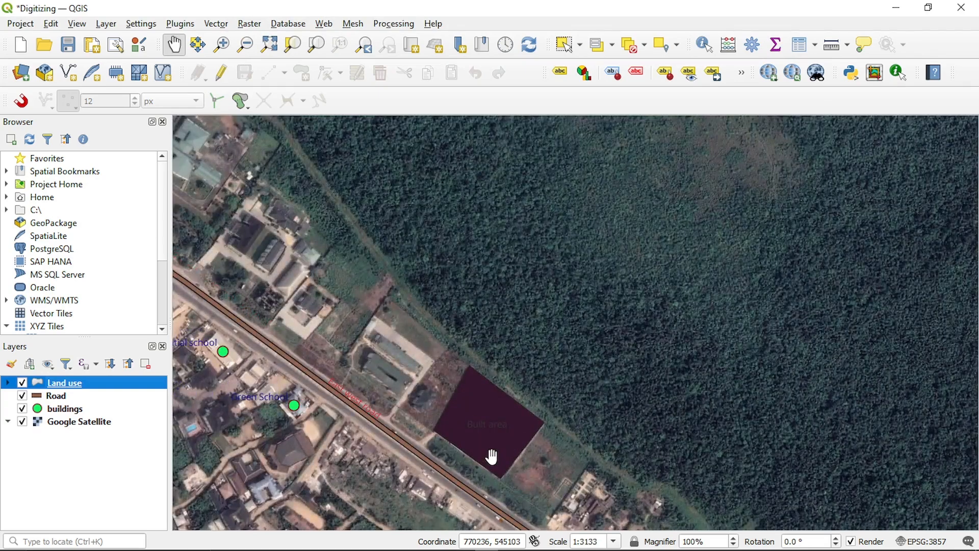
scroll(491, 455, down, 1)
scroll(492, 455, down, 1)
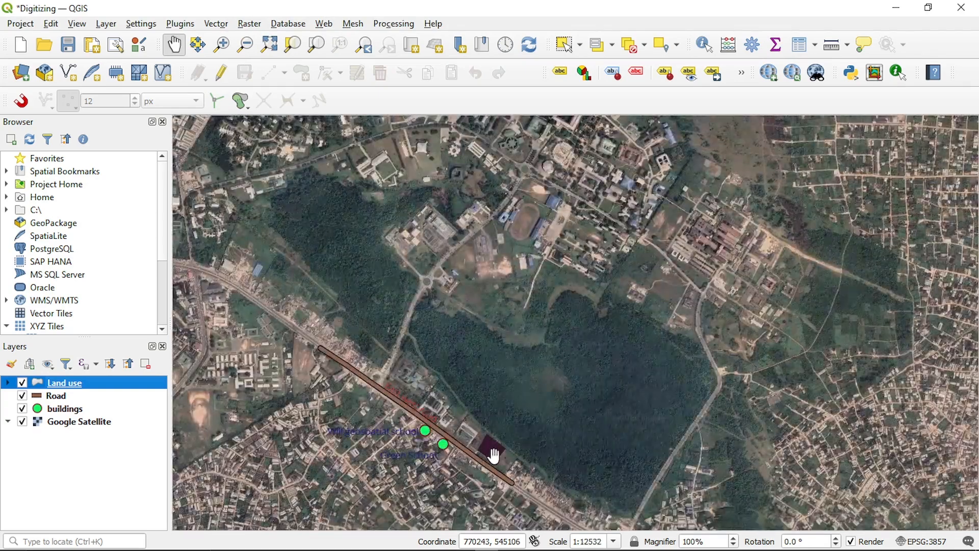
right_click(146, 382)
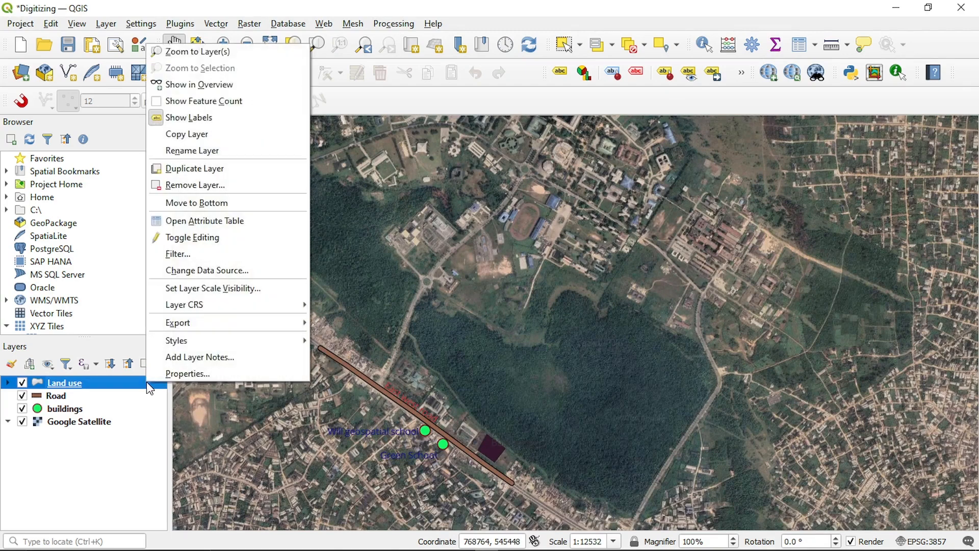
click(178, 375)
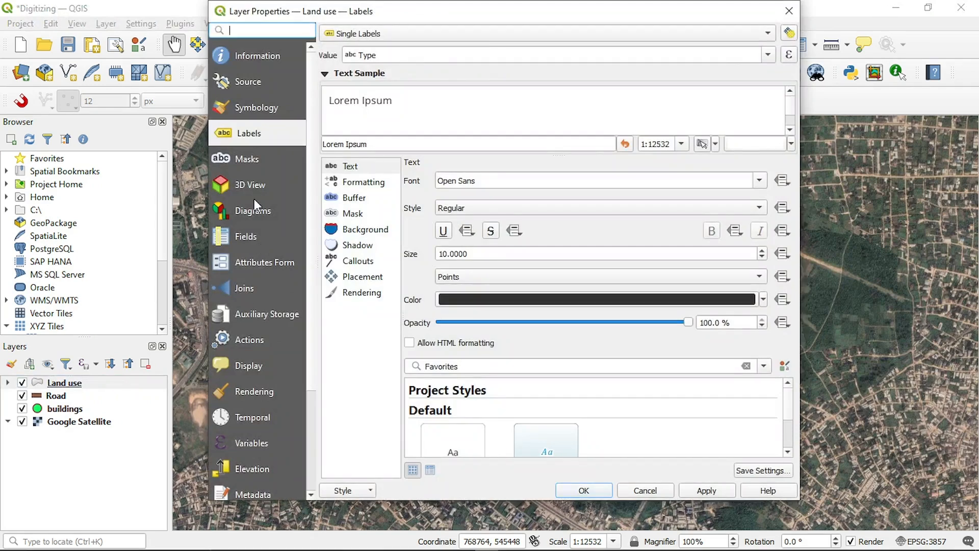
click(262, 107)
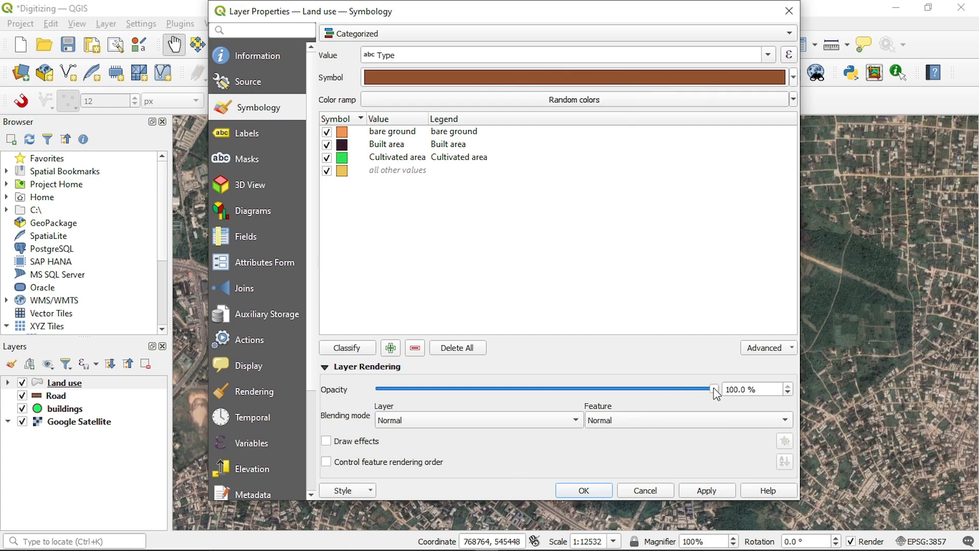
drag(715, 386, 471, 377)
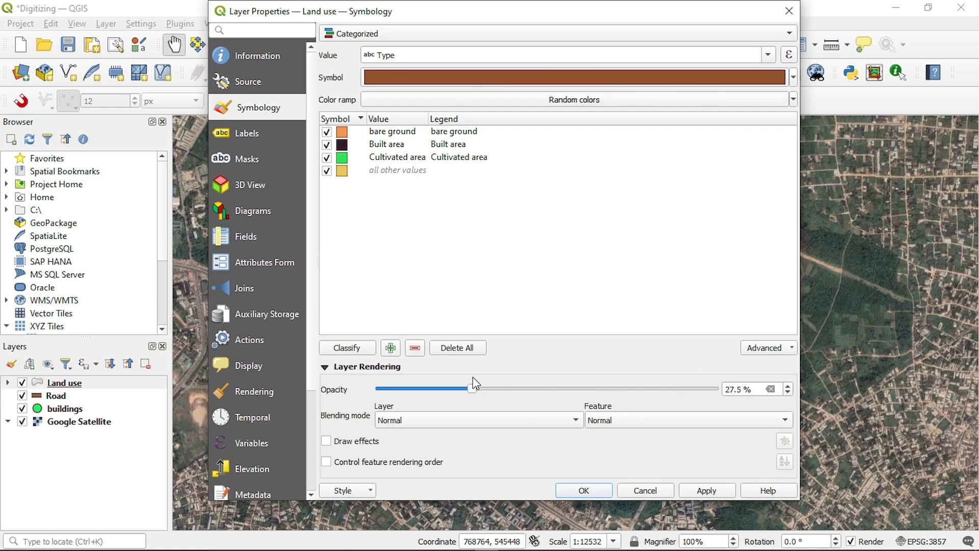
click(706, 490)
click(595, 491)
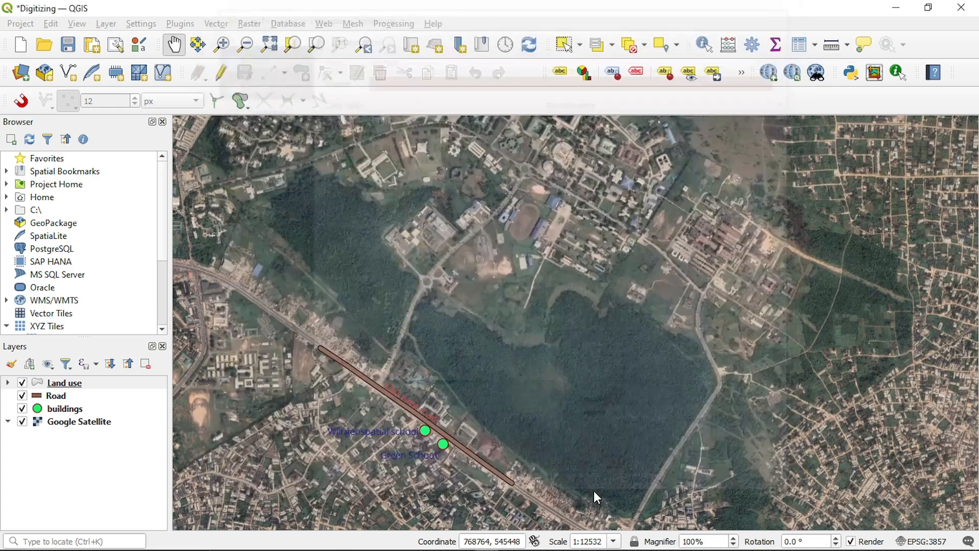
Examine the semi-transparent Built area, Cultivated area and bare ground polygons and their labels against the satellite imagery
scroll(507, 458, up, 2)
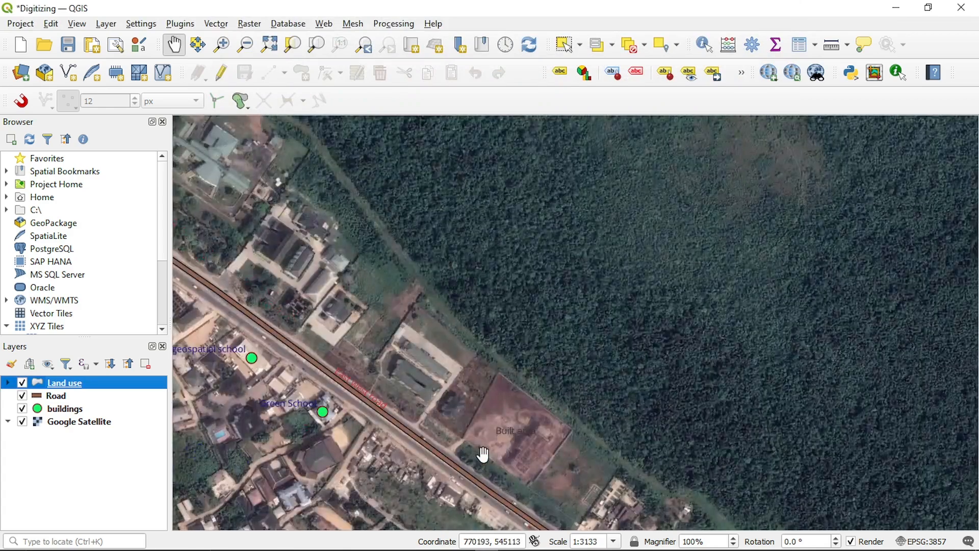
scroll(505, 455, up, 1)
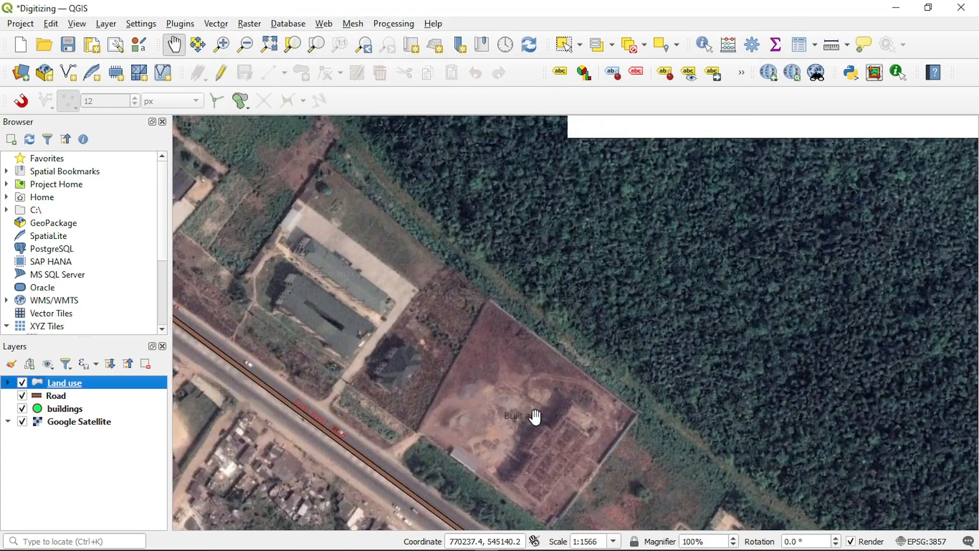
scroll(550, 401, down, 1)
scroll(604, 347, down, 1)
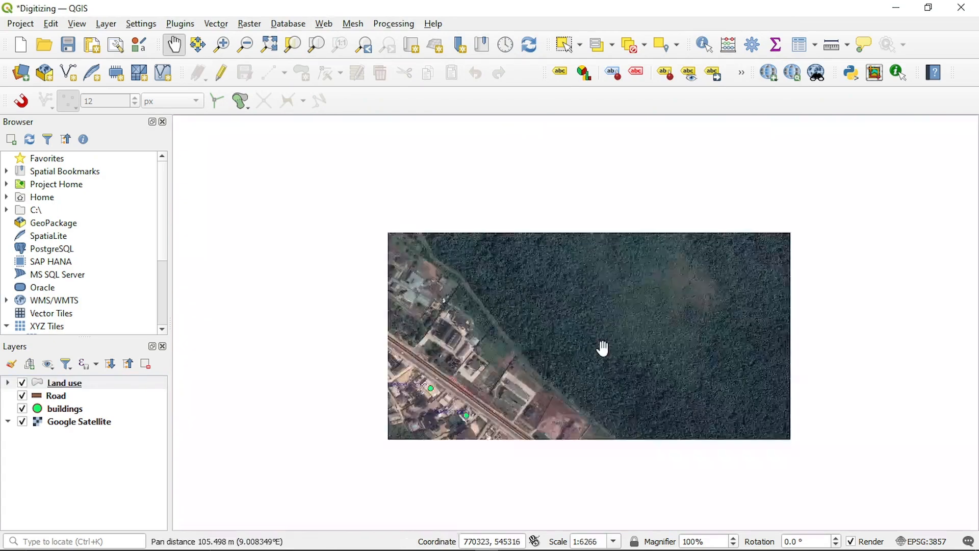
drag(617, 251, 589, 330)
scroll(605, 359, down, 1)
scroll(604, 360, down, 1)
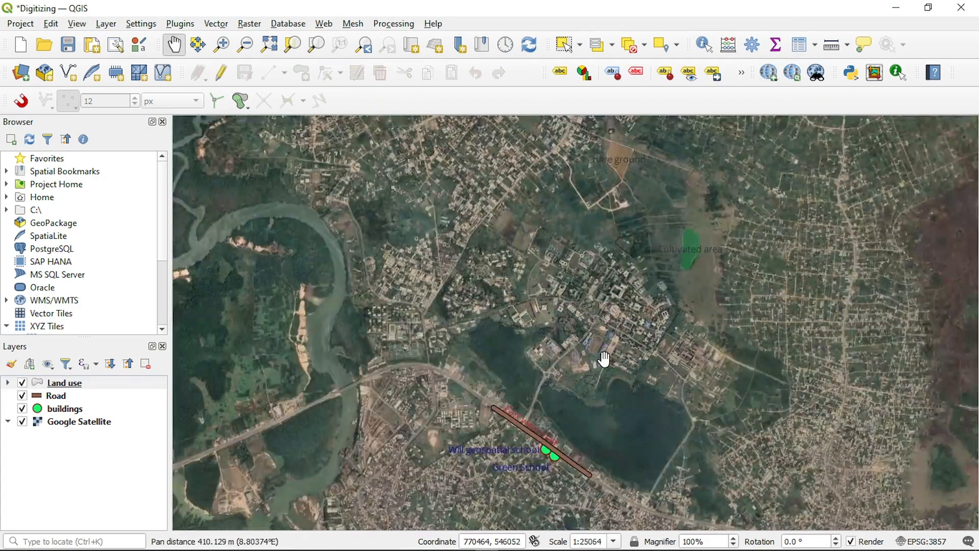
drag(671, 257, 646, 315)
scroll(646, 316, up, 1)
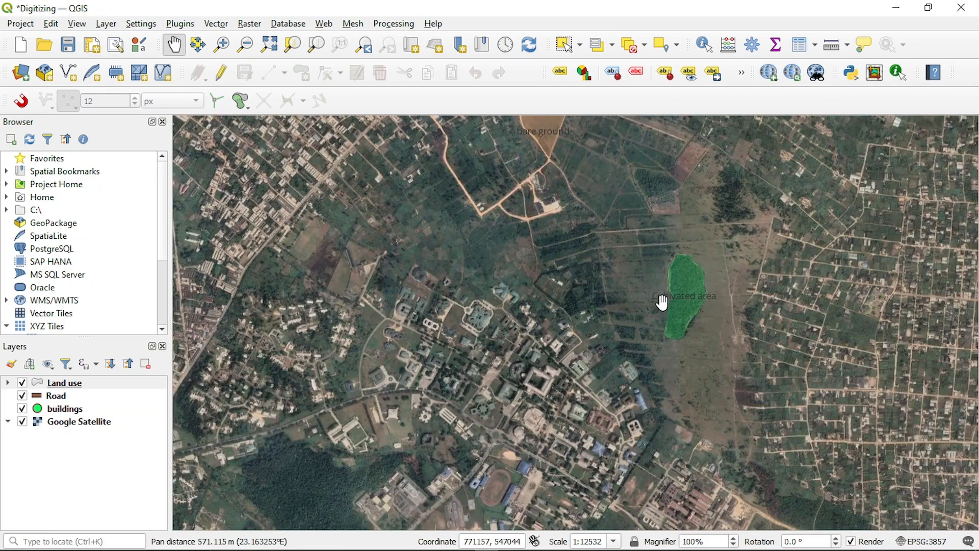
drag(563, 168, 558, 248)
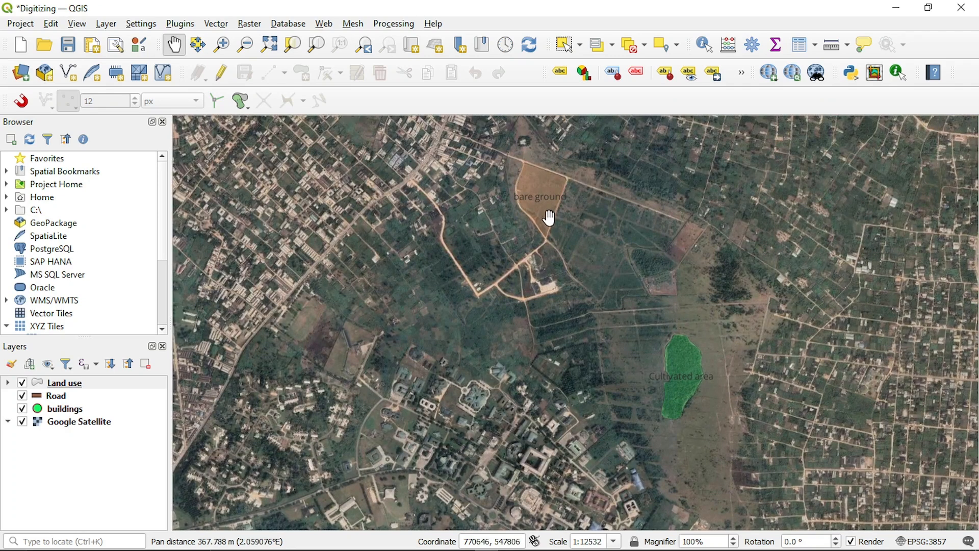